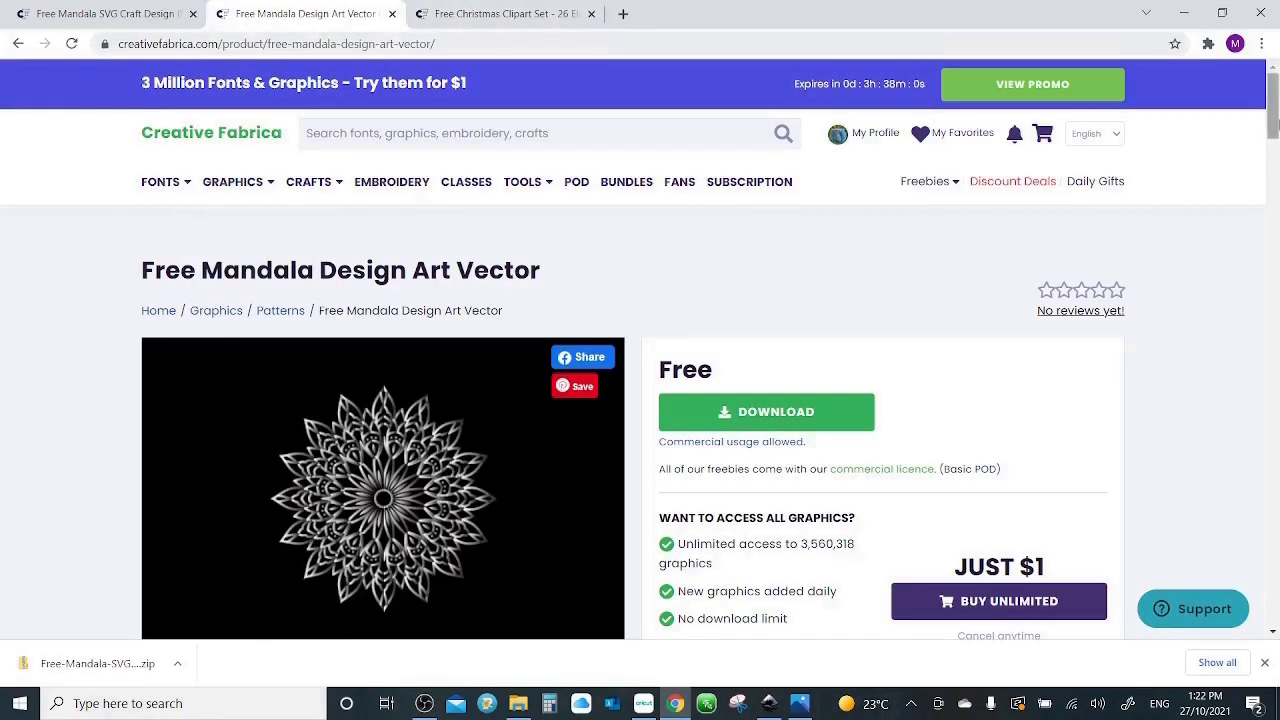
Download the Free Mandala Design Art Vector files from Creative Fabrica and open the zip
{"action": "scroll", "coordinate": [1270, 128], "scroll_direction": "down", "scroll_amount": 5}
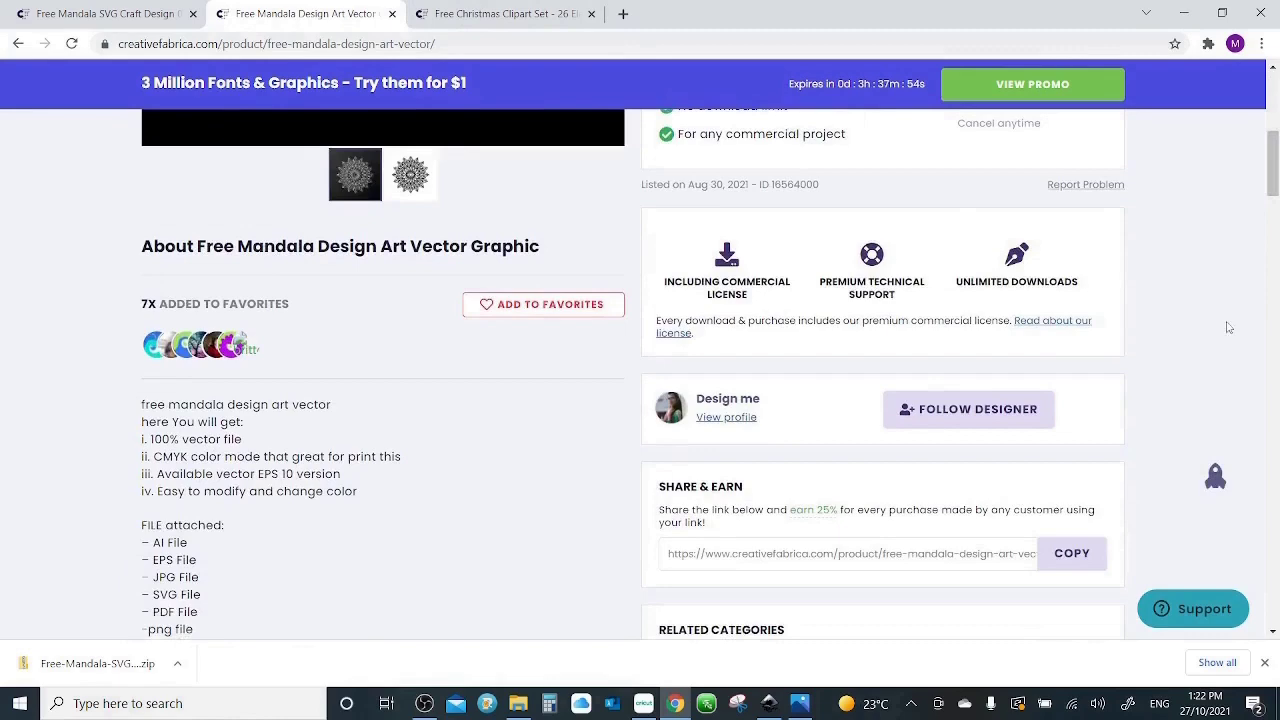
{"action": "left_click_drag", "start_coordinate": [1272, 190], "coordinate": [1272, 100]}
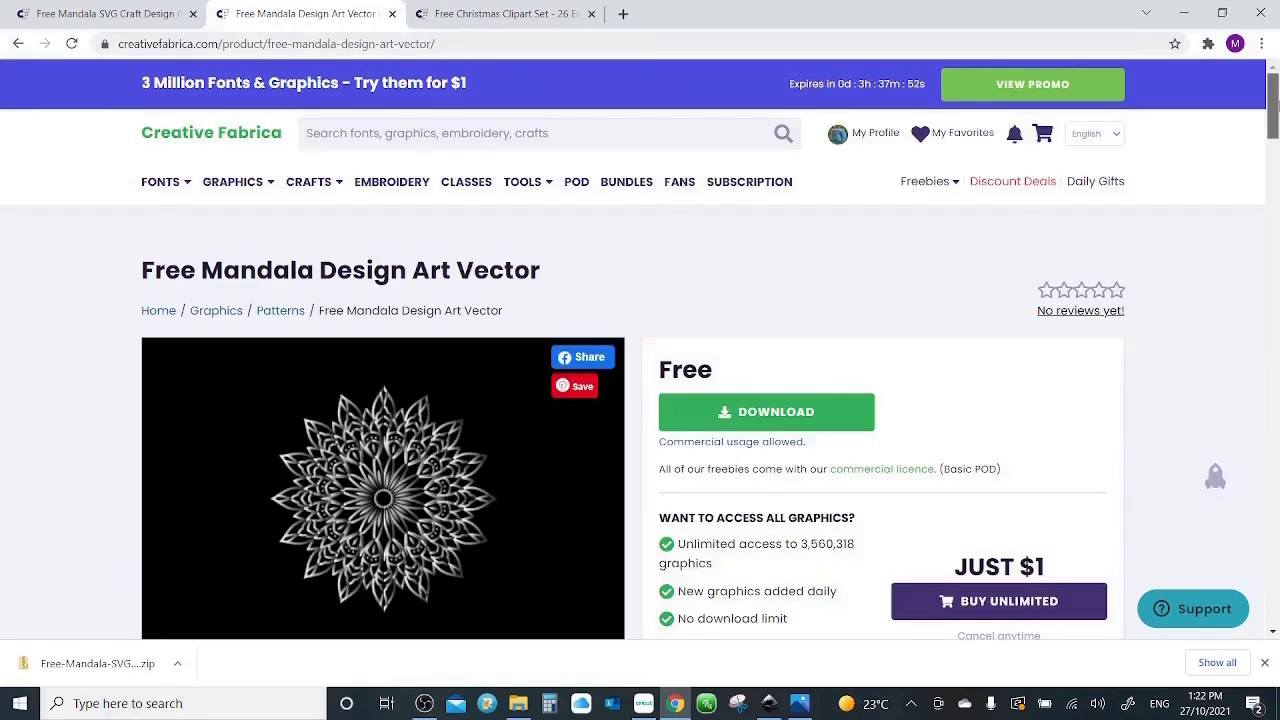
{"action": "left_click", "coordinate": [848, 400]}
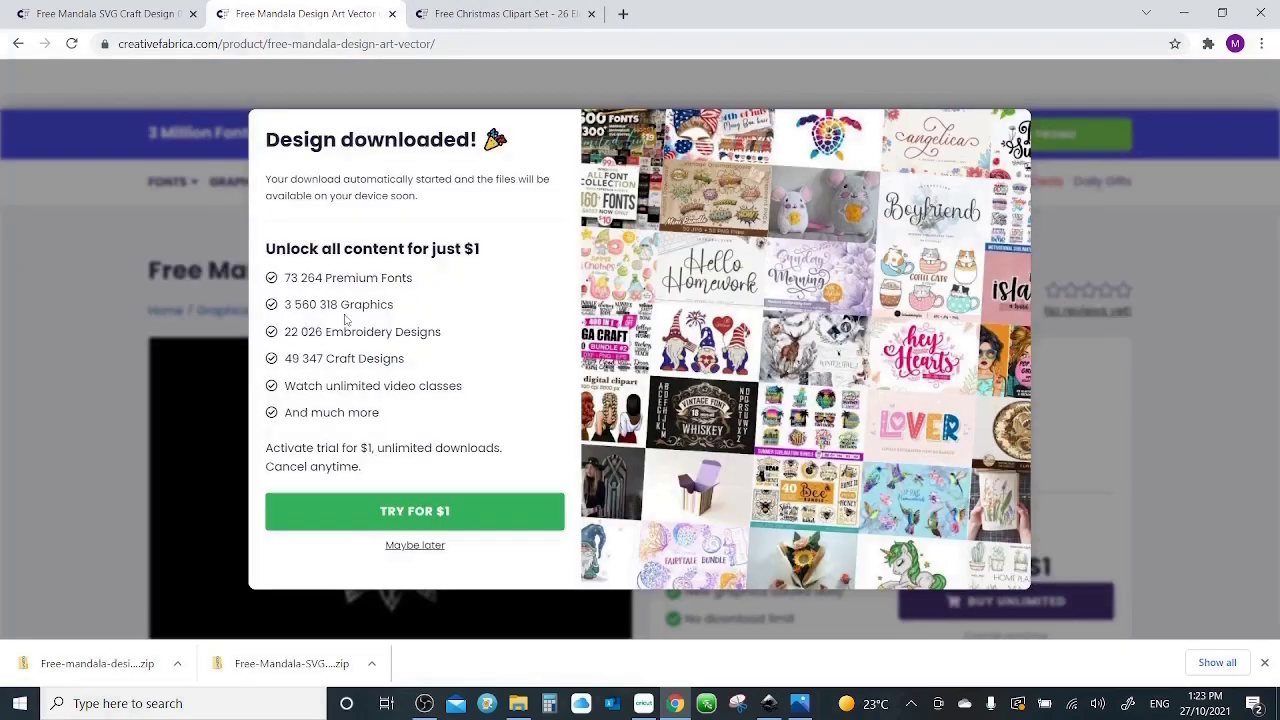
{"action": "left_click", "coordinate": [104, 666]}
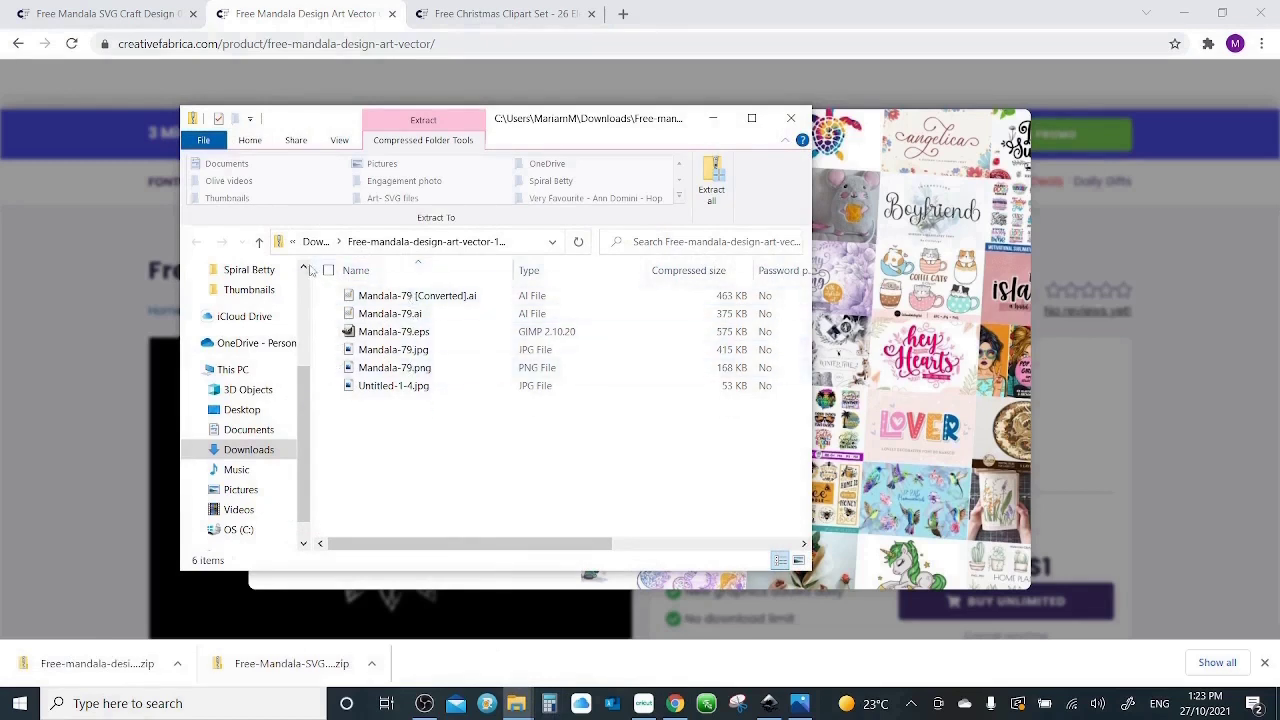
Open the mandala zip in the Downloads folder to list its files
{"action": "left_click", "coordinate": [259, 242]}
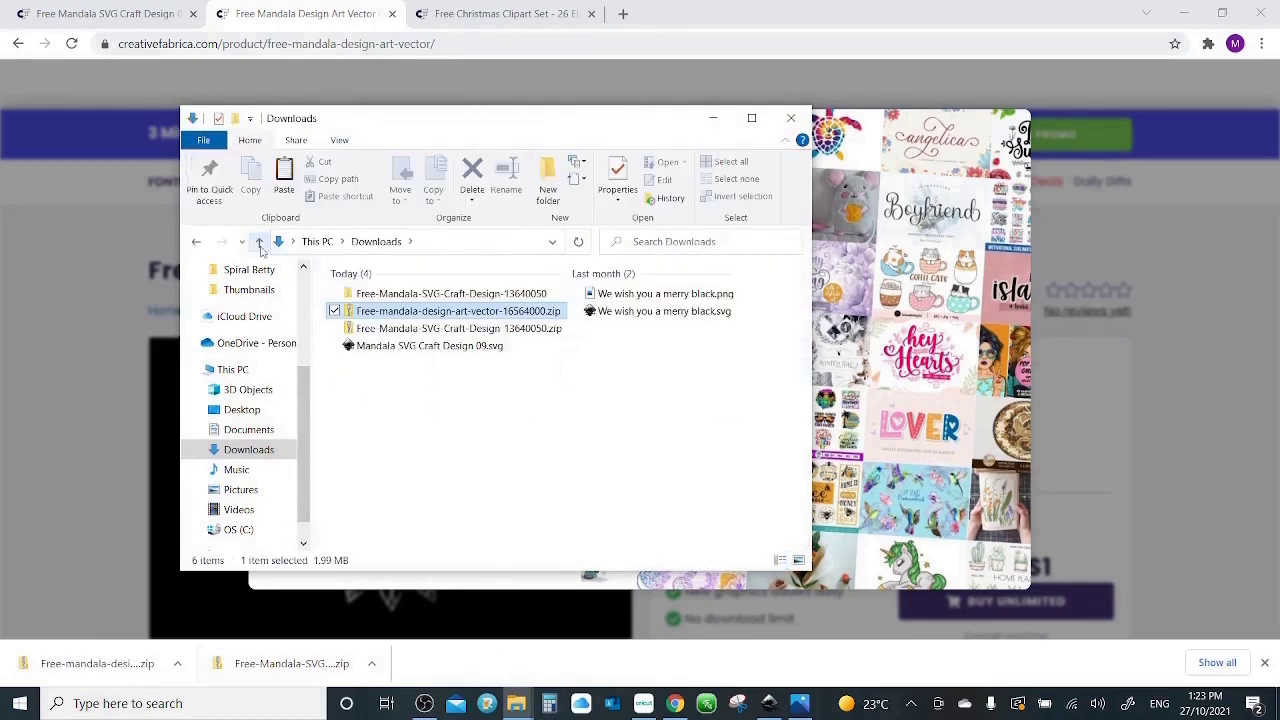
{"action": "right_click", "coordinate": [389, 316]}
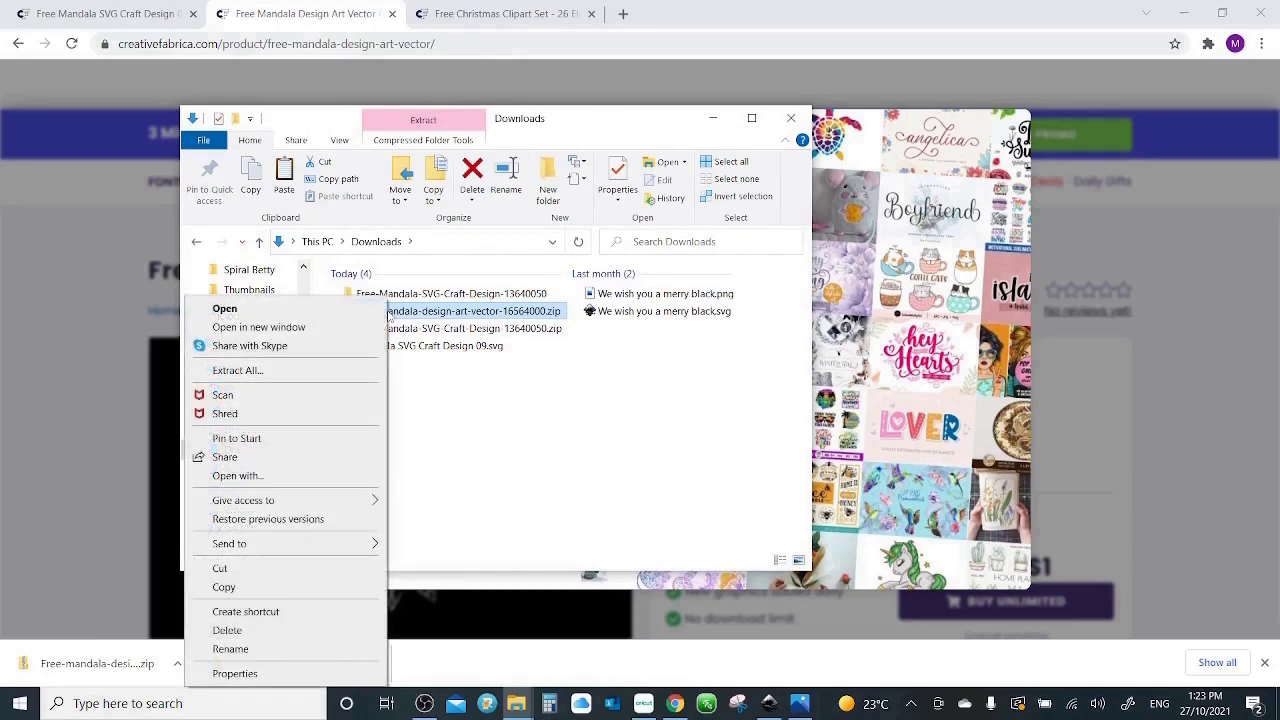
{"action": "left_click", "coordinate": [450, 316]}
{"action": "double_click", "coordinate": [450, 313]}
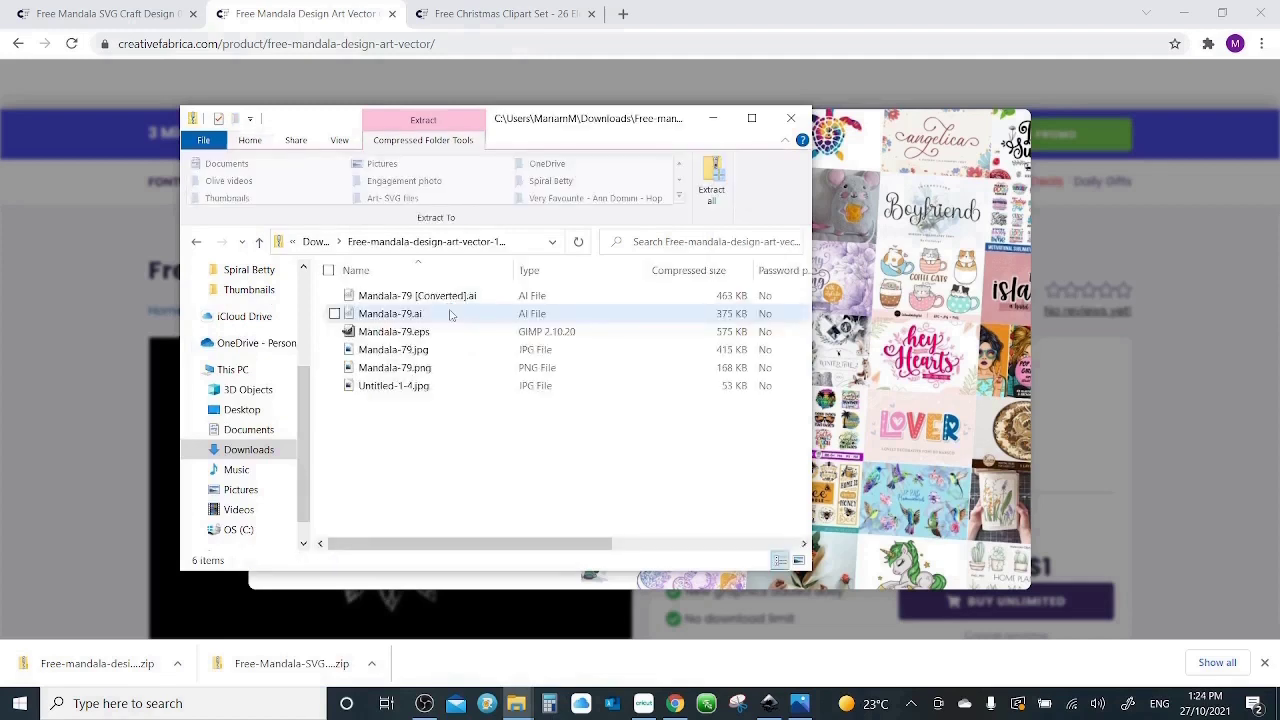
Copy Mandala-79.png from the zip and paste it into Downloads
{"action": "left_click", "coordinate": [421, 377]}
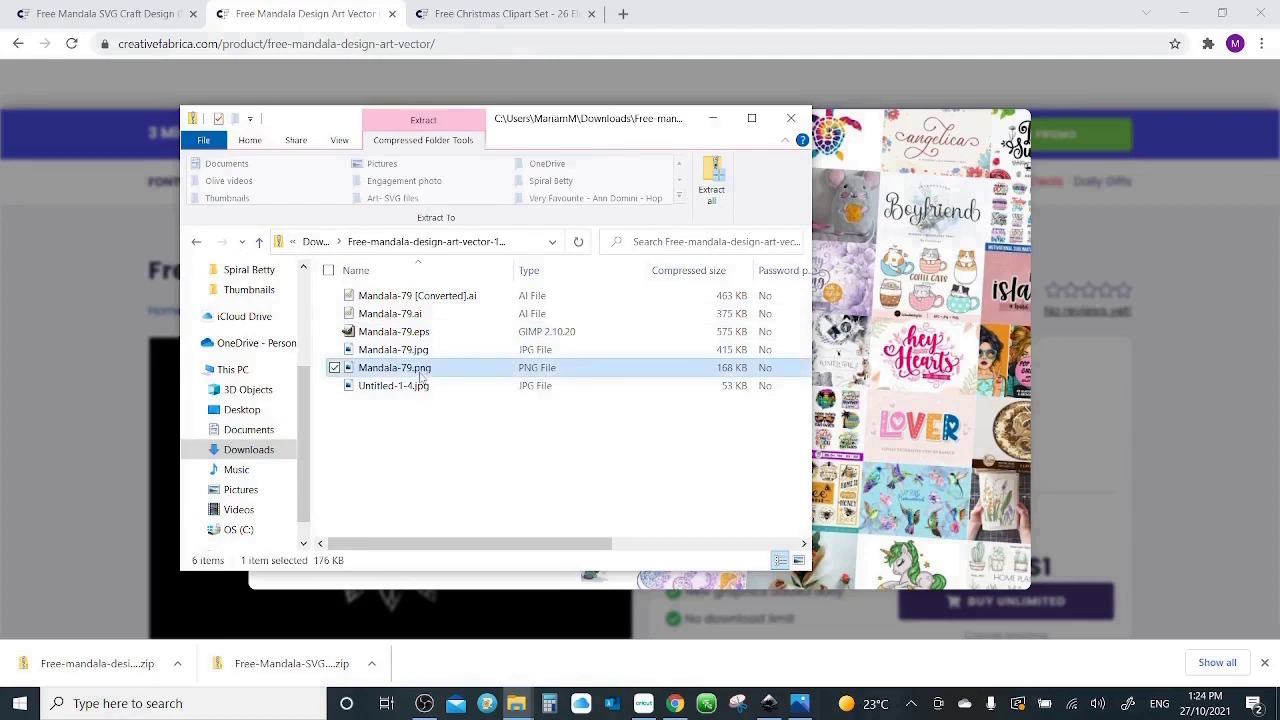
{"action": "right_click", "coordinate": [421, 377]}
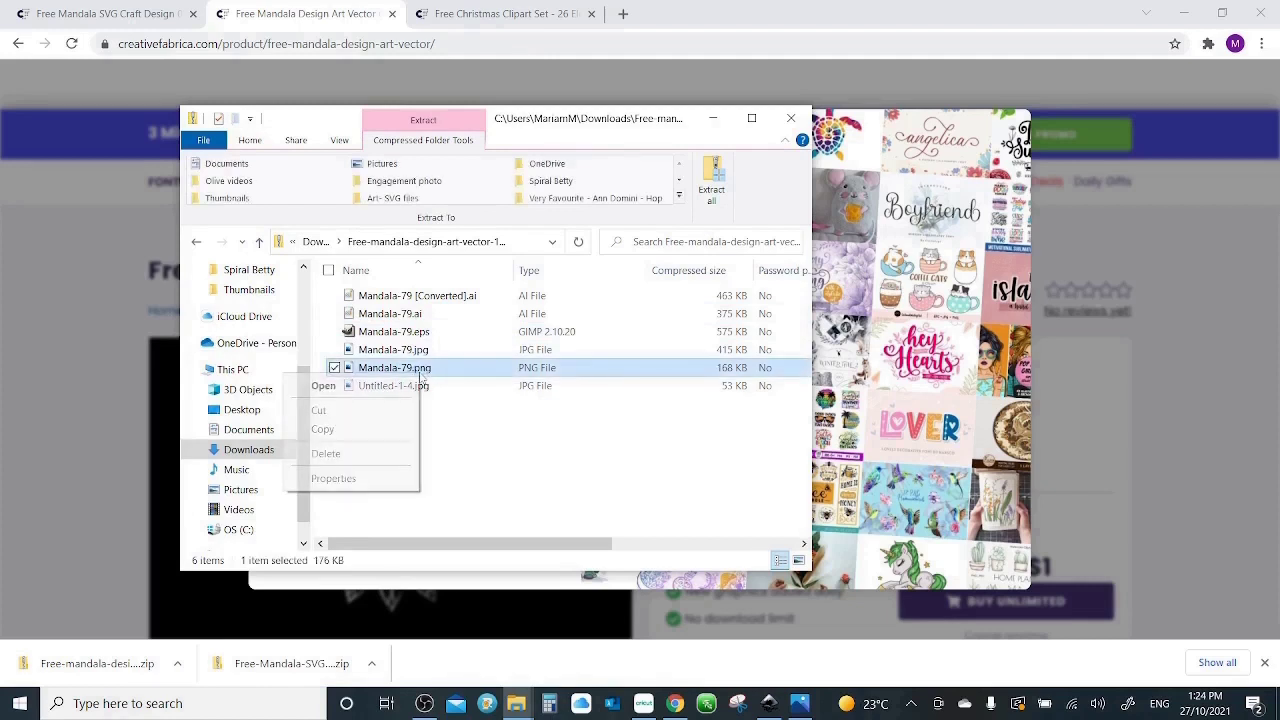
{"action": "left_click", "coordinate": [380, 432]}
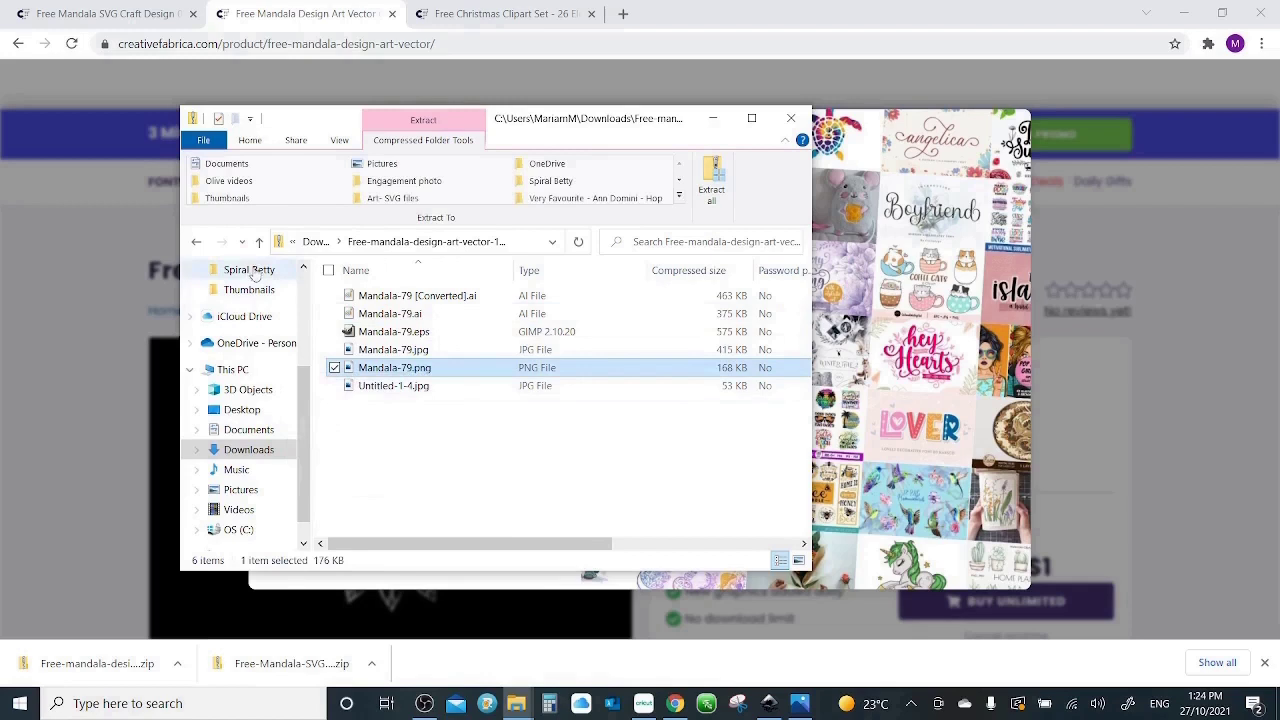
{"action": "left_click", "coordinate": [196, 243]}
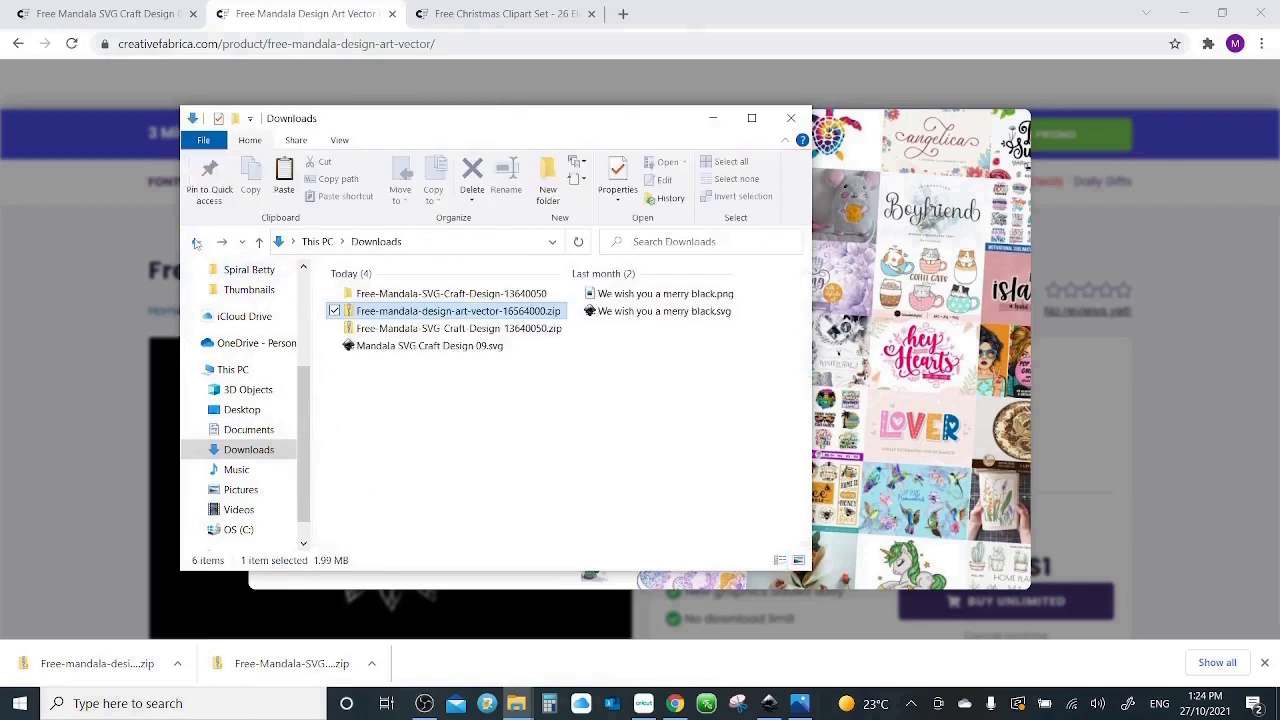
{"action": "right_click", "coordinate": [440, 384]}
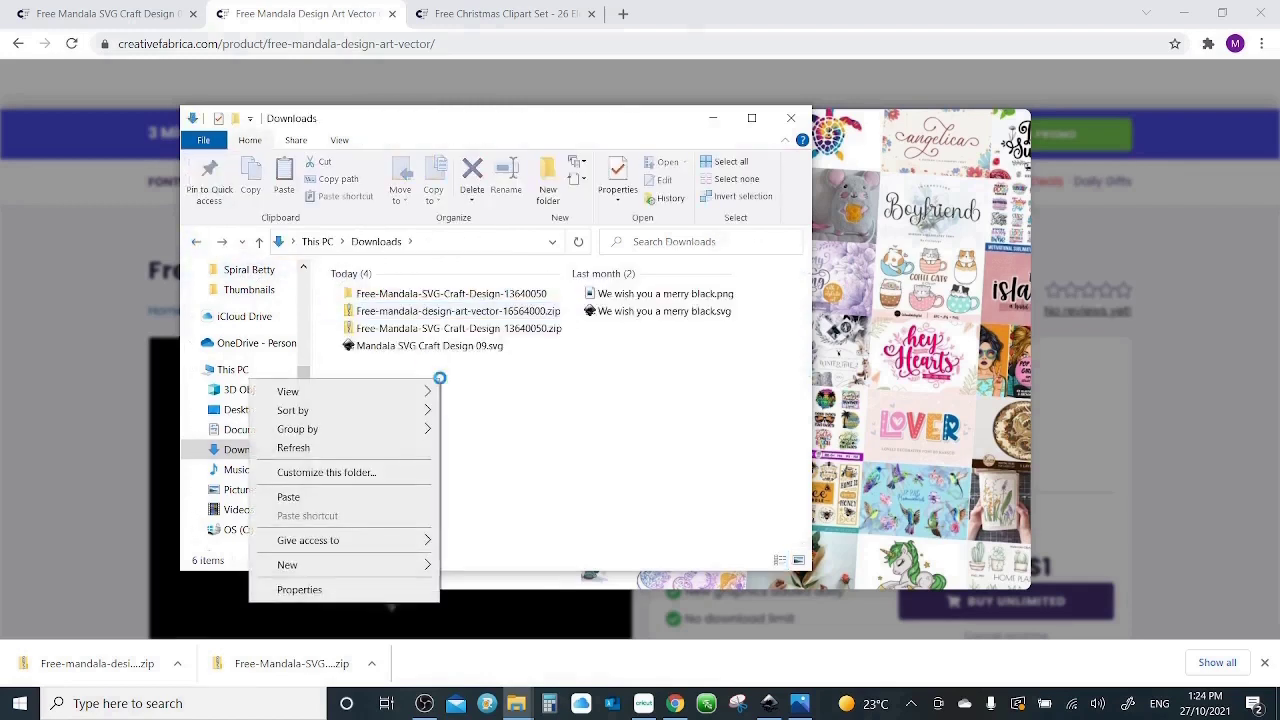
{"action": "left_click", "coordinate": [352, 498]}
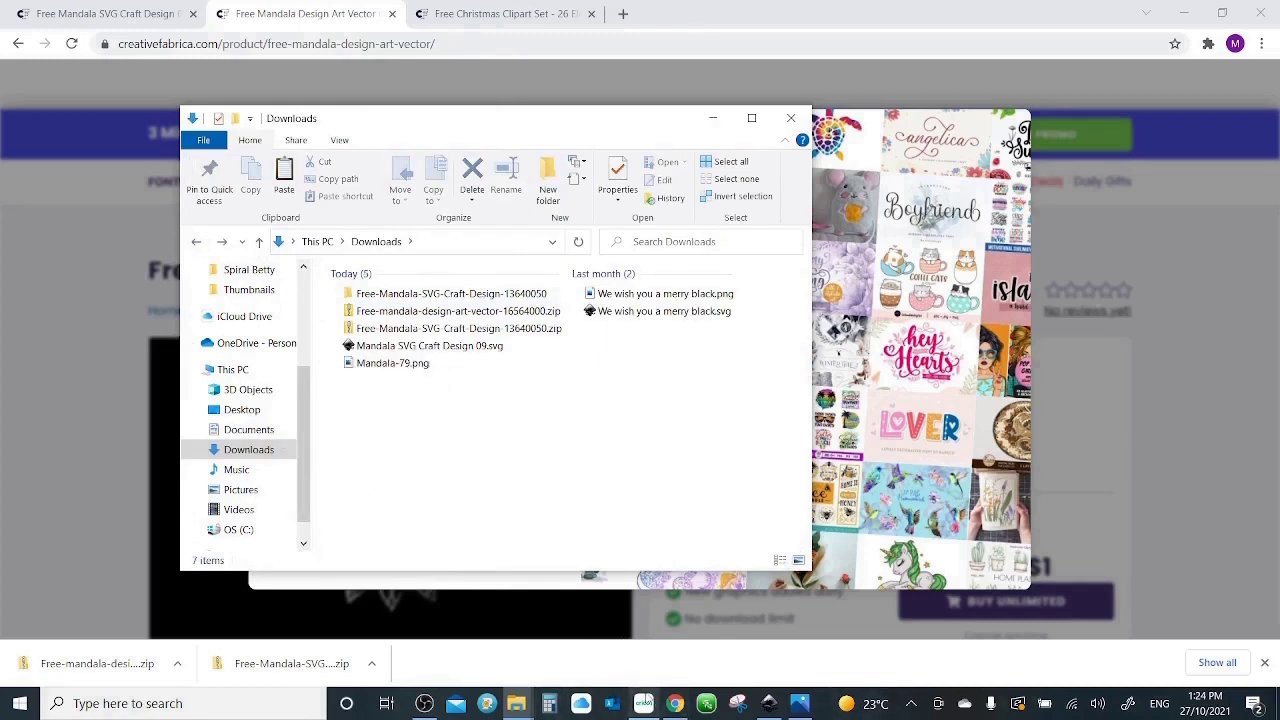
Upload Mandala-79.png from the Downloads folder as a new image in Cricut Design Space
{"action": "left_click", "coordinate": [644, 703]}
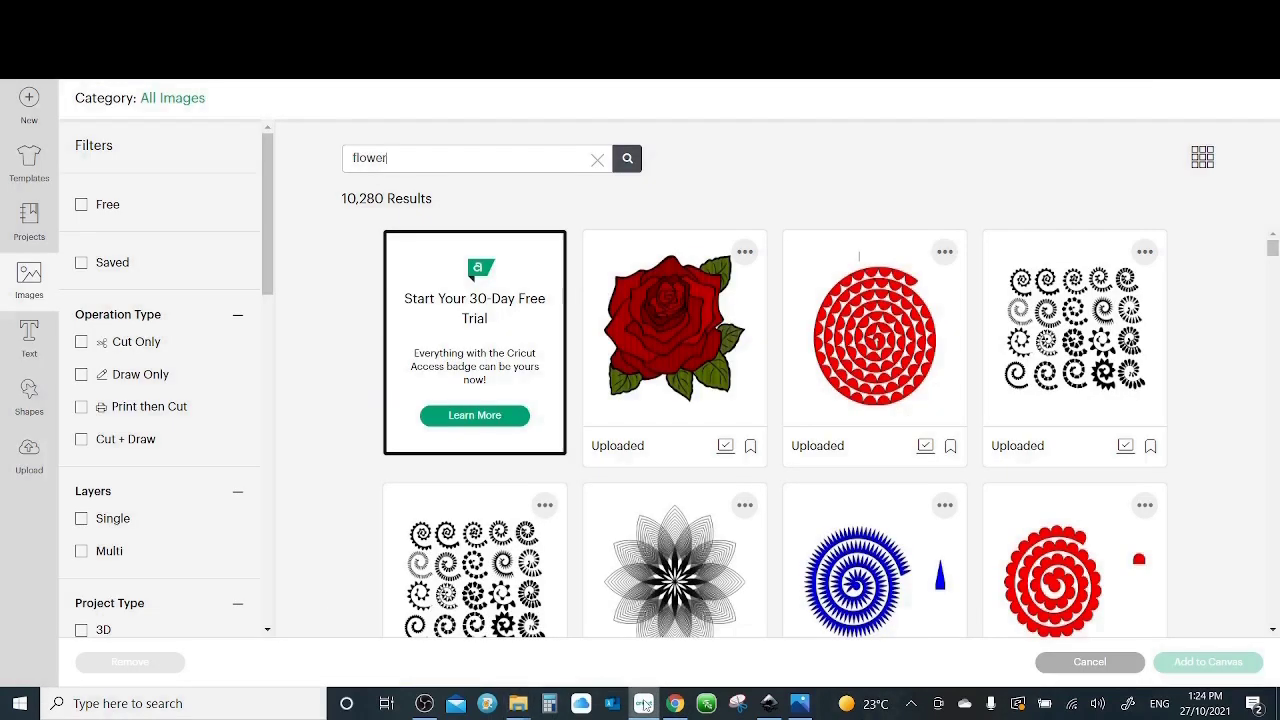
{"action": "left_click", "coordinate": [29, 460]}
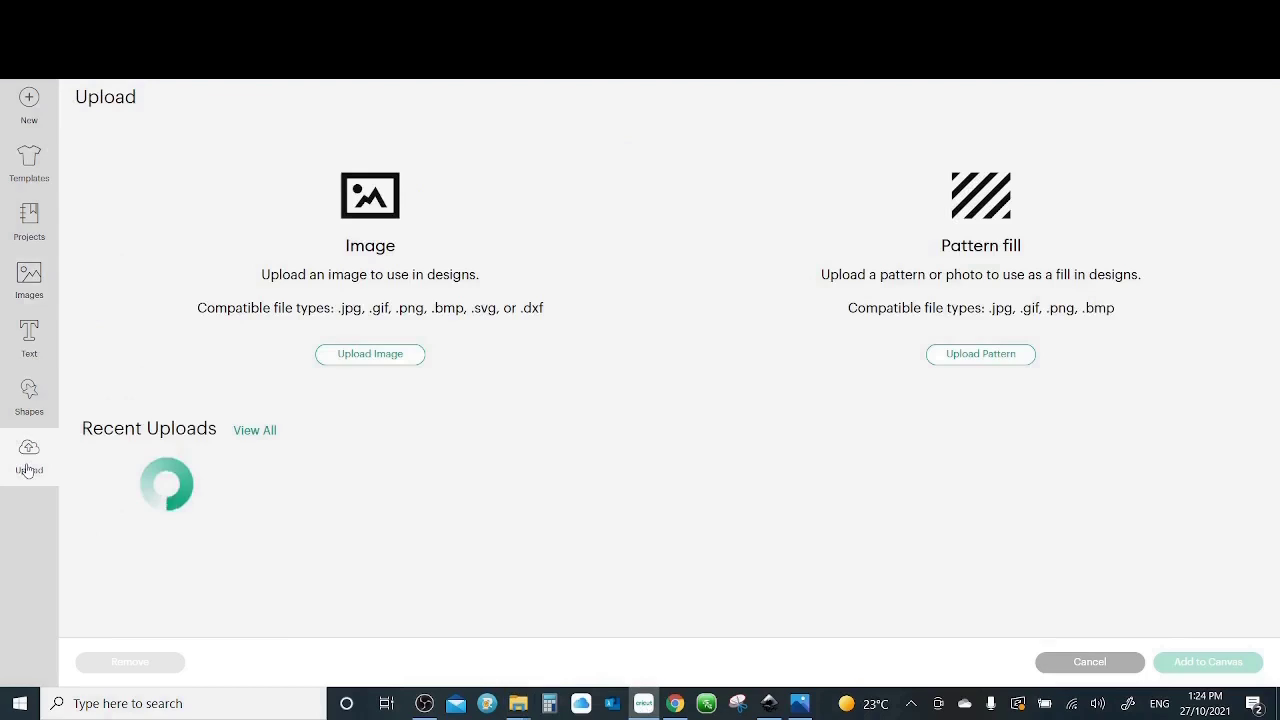
{"action": "left_click", "coordinate": [382, 356]}
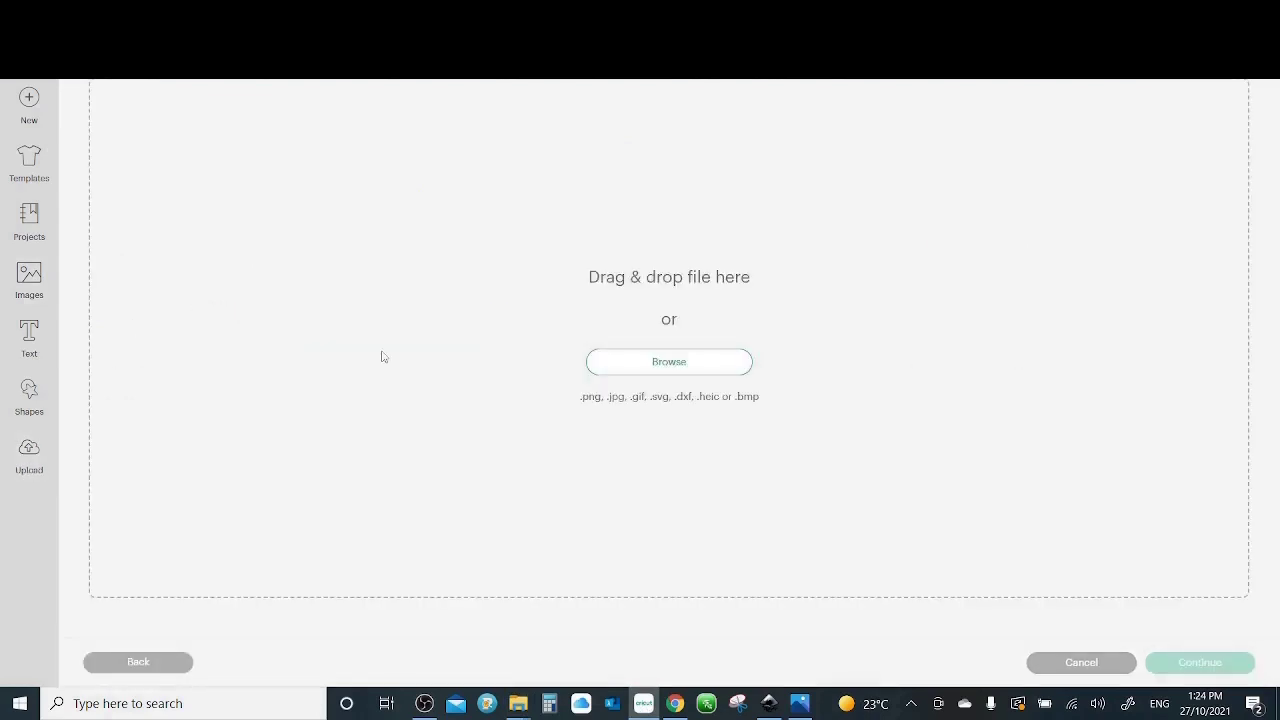
{"action": "left_click", "coordinate": [640, 366]}
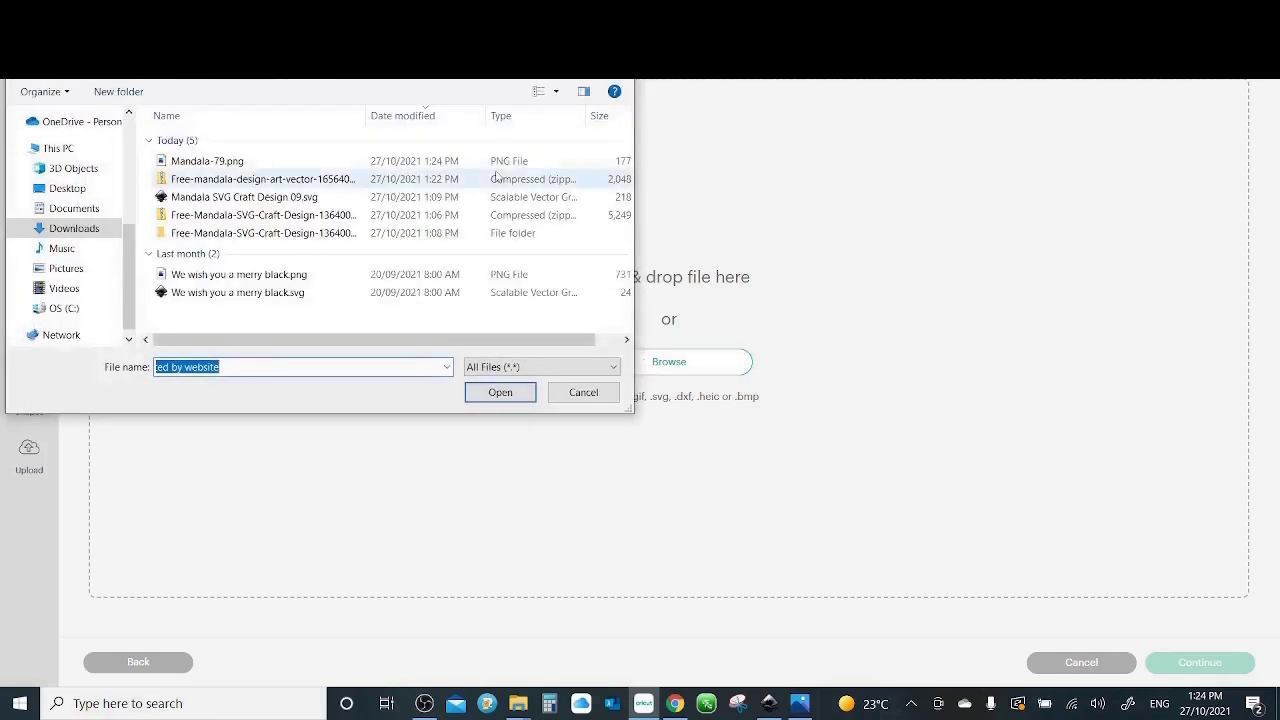
{"action": "left_click", "coordinate": [323, 163]}
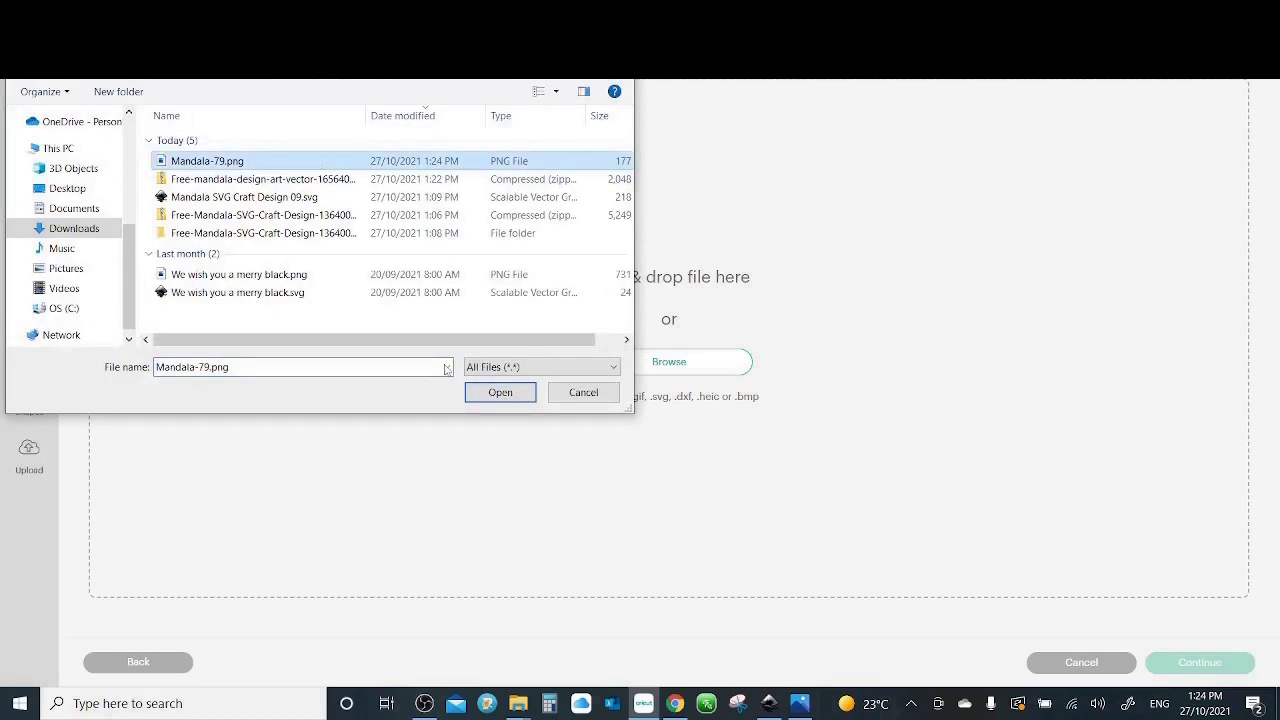
{"action": "left_click", "coordinate": [497, 394]}
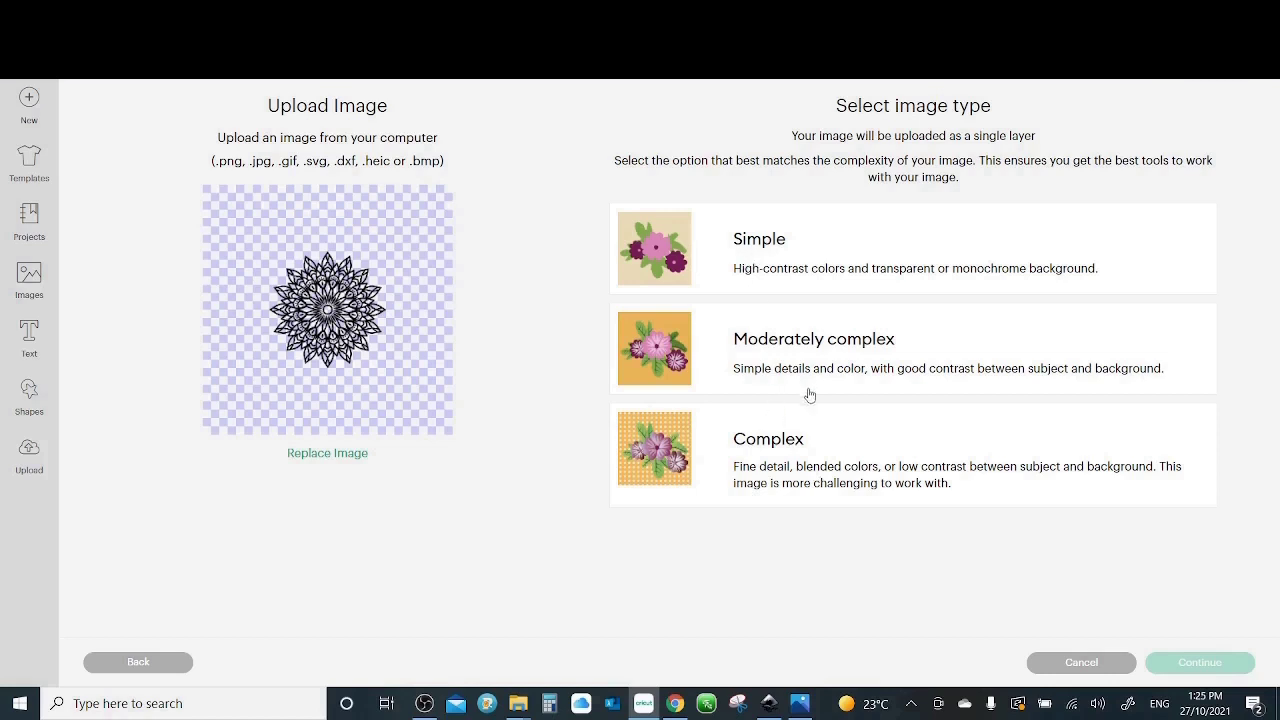
Choose Complex as the mandala's image type and continue to background removal
{"action": "left_click", "coordinate": [778, 480]}
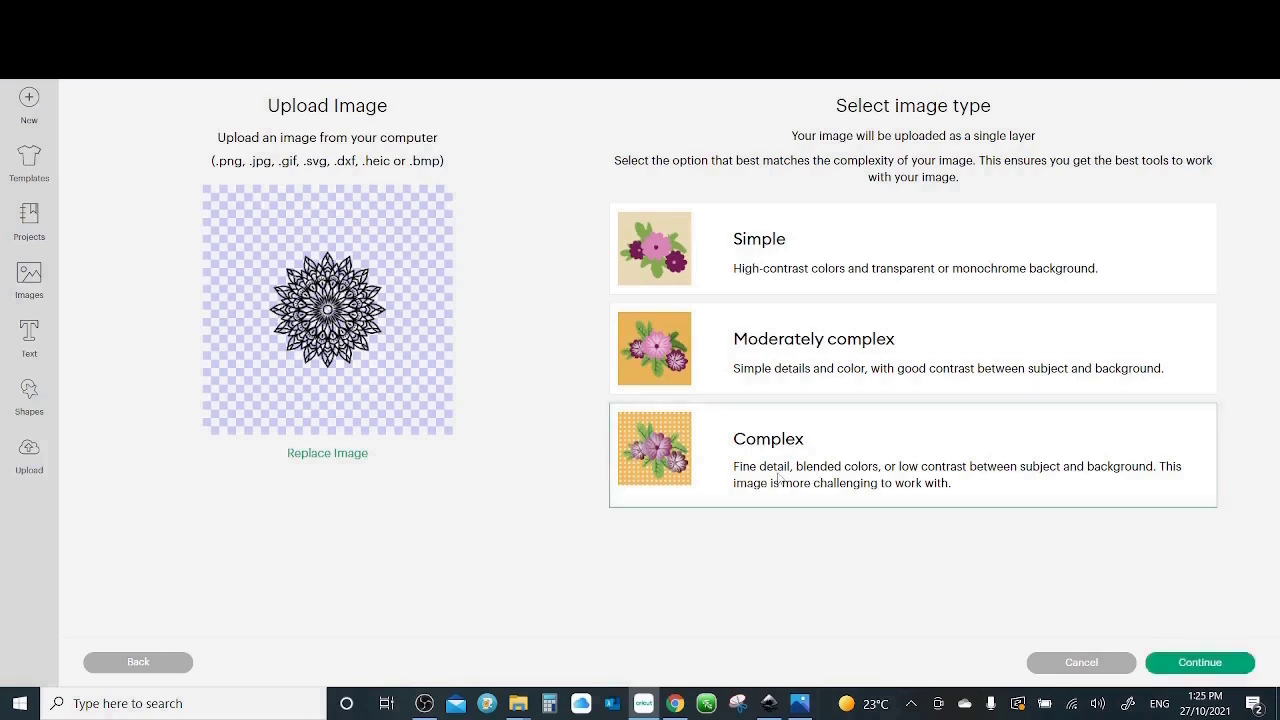
{"action": "left_click", "coordinate": [1239, 672]}
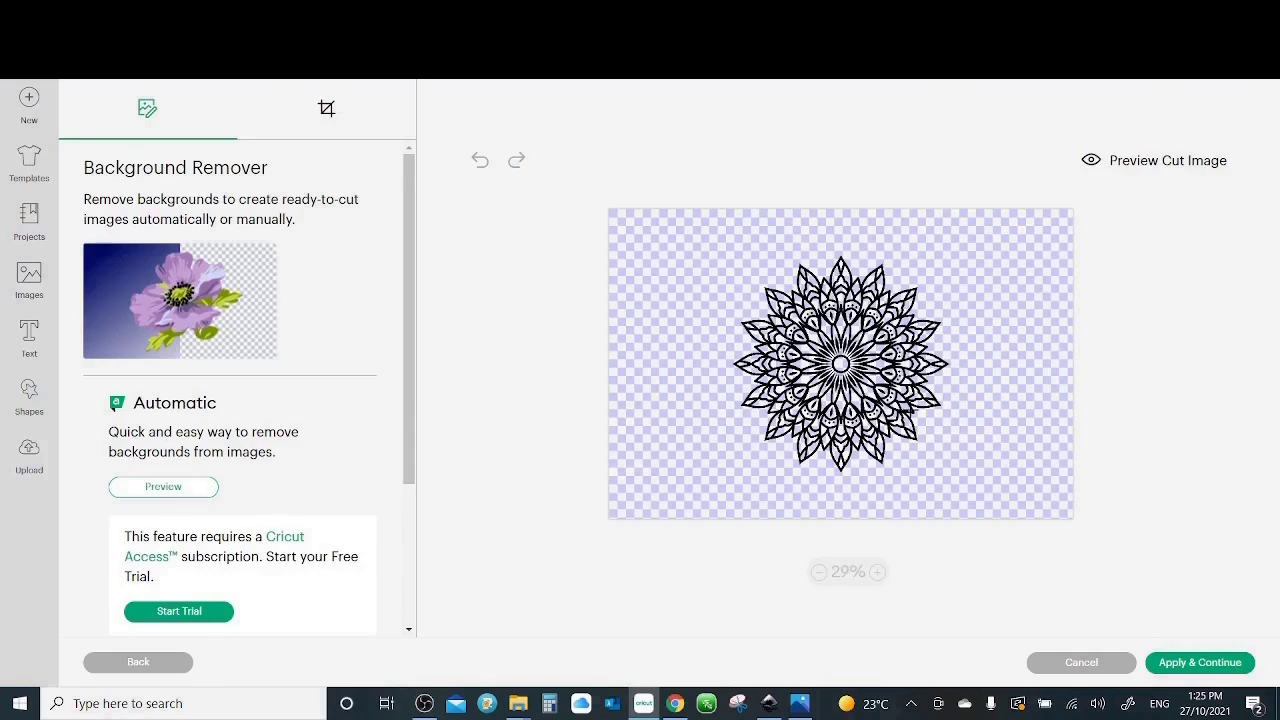
Zoom the mandala preview to 79% and scroll the Background Remover panel to the manual tools
{"action": "left_click", "coordinate": [879, 573]}
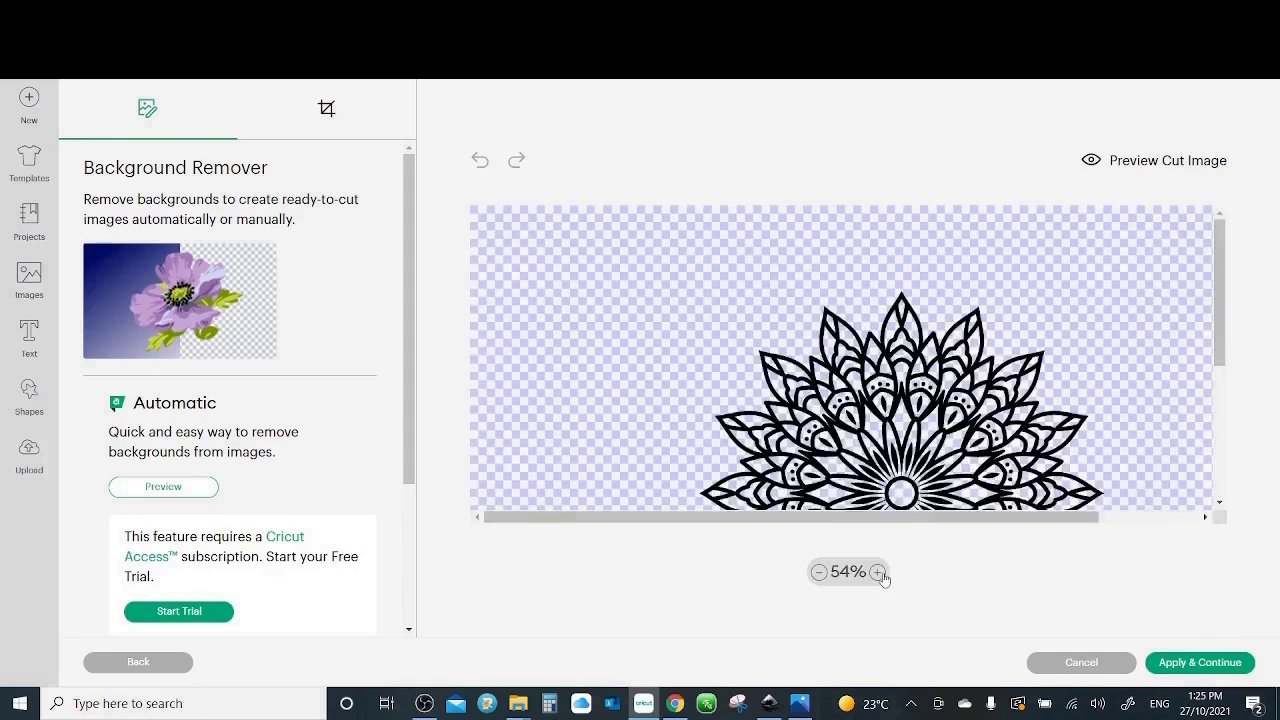
{"action": "left_click", "coordinate": [879, 573]}
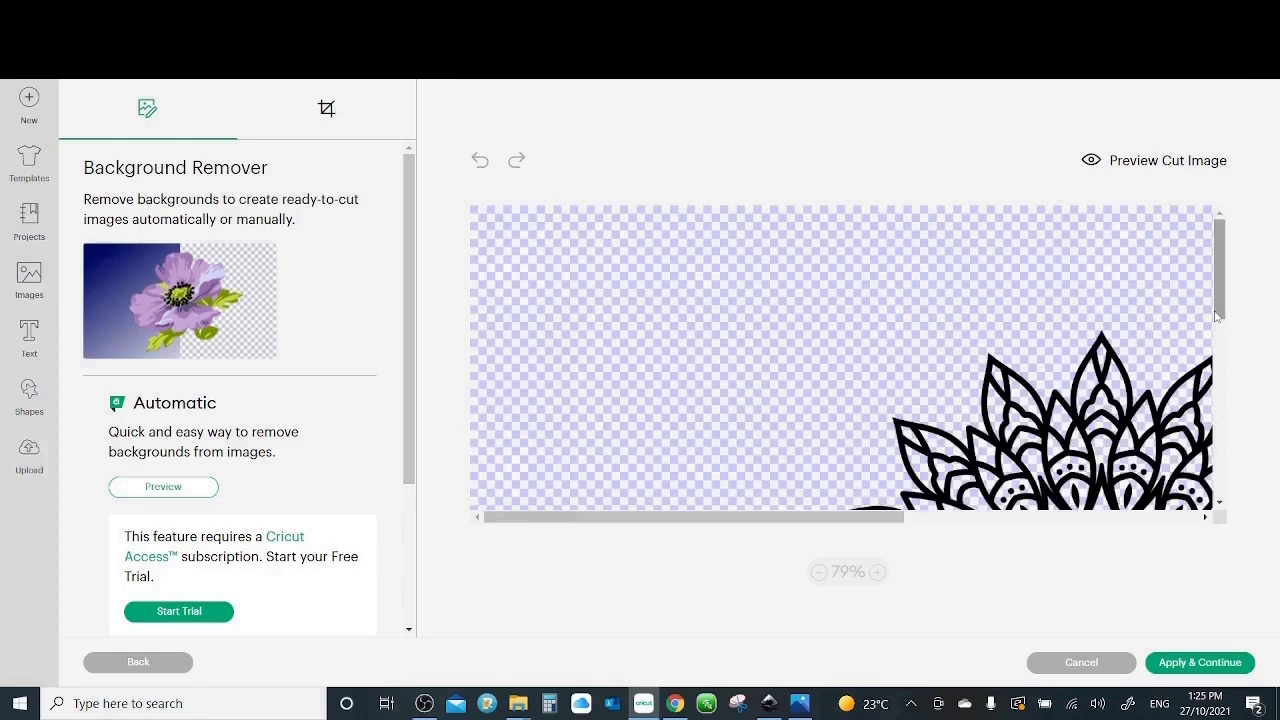
{"action": "left_click_drag", "start_coordinate": [889, 520], "coordinate": [1000, 525]}
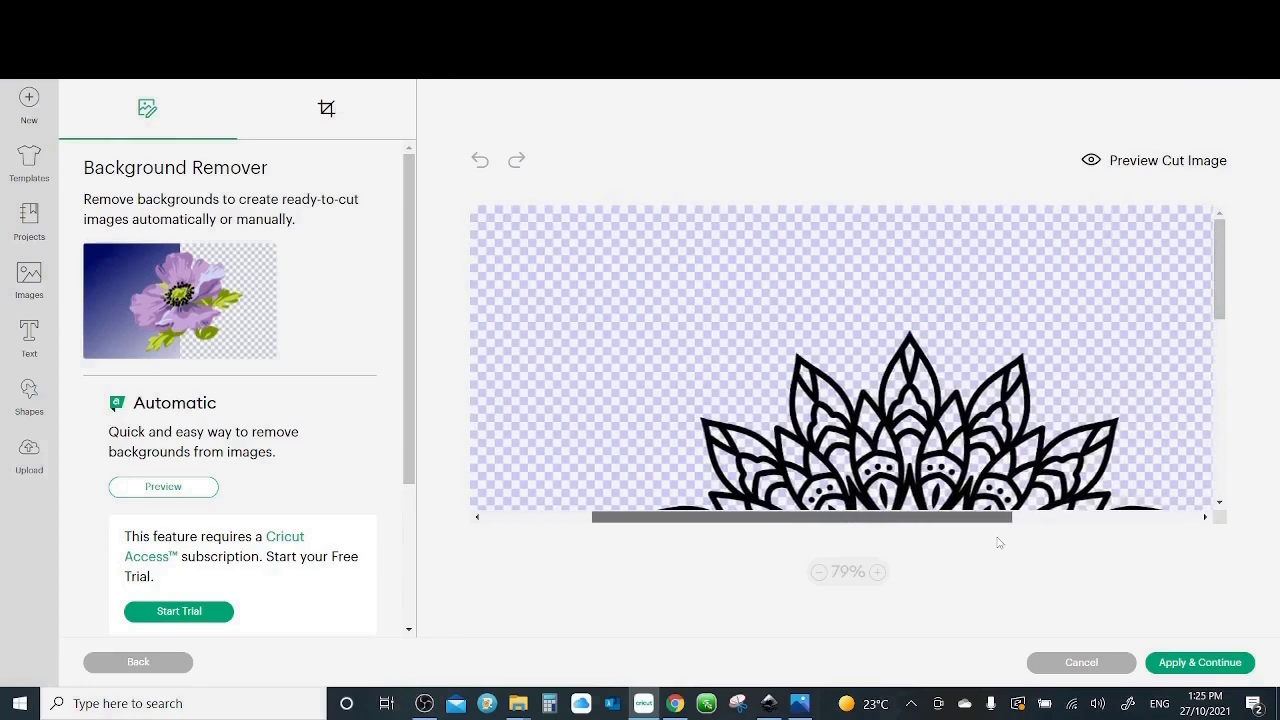
{"action": "left_click_drag", "start_coordinate": [1219, 312], "coordinate": [1244, 413]}
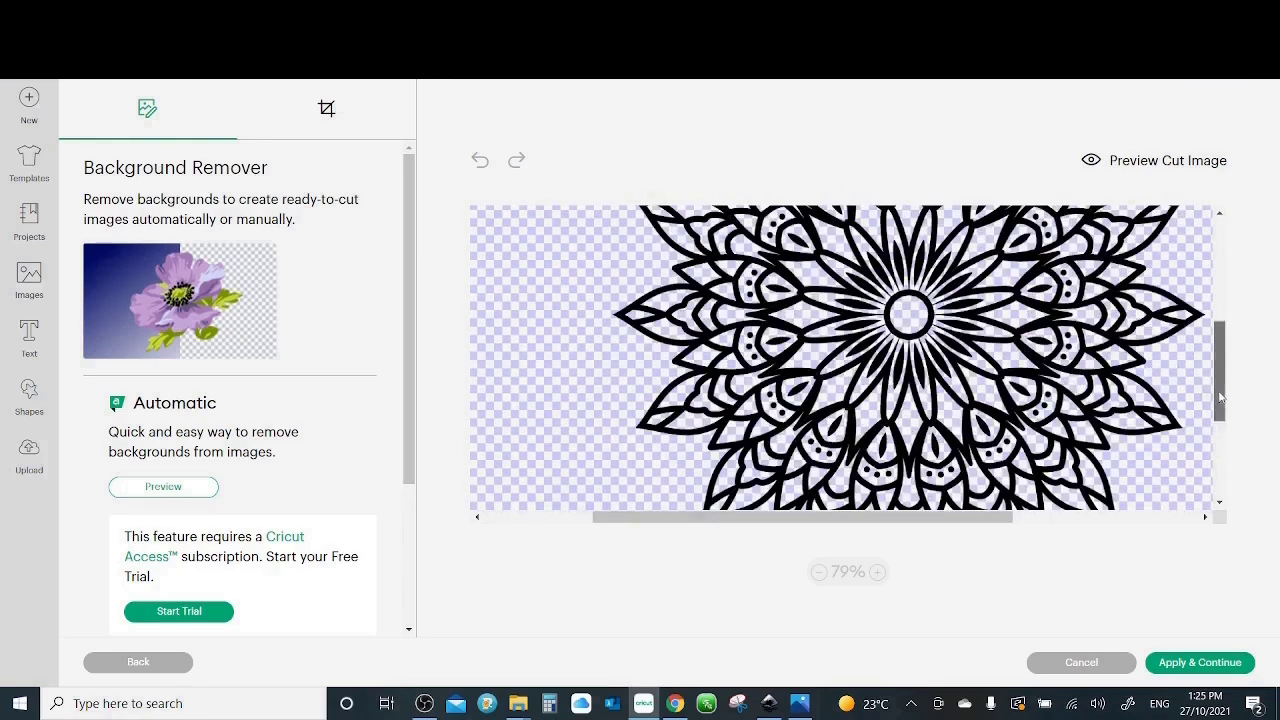
{"action": "left_click_drag", "start_coordinate": [1218, 380], "coordinate": [1220, 421]}
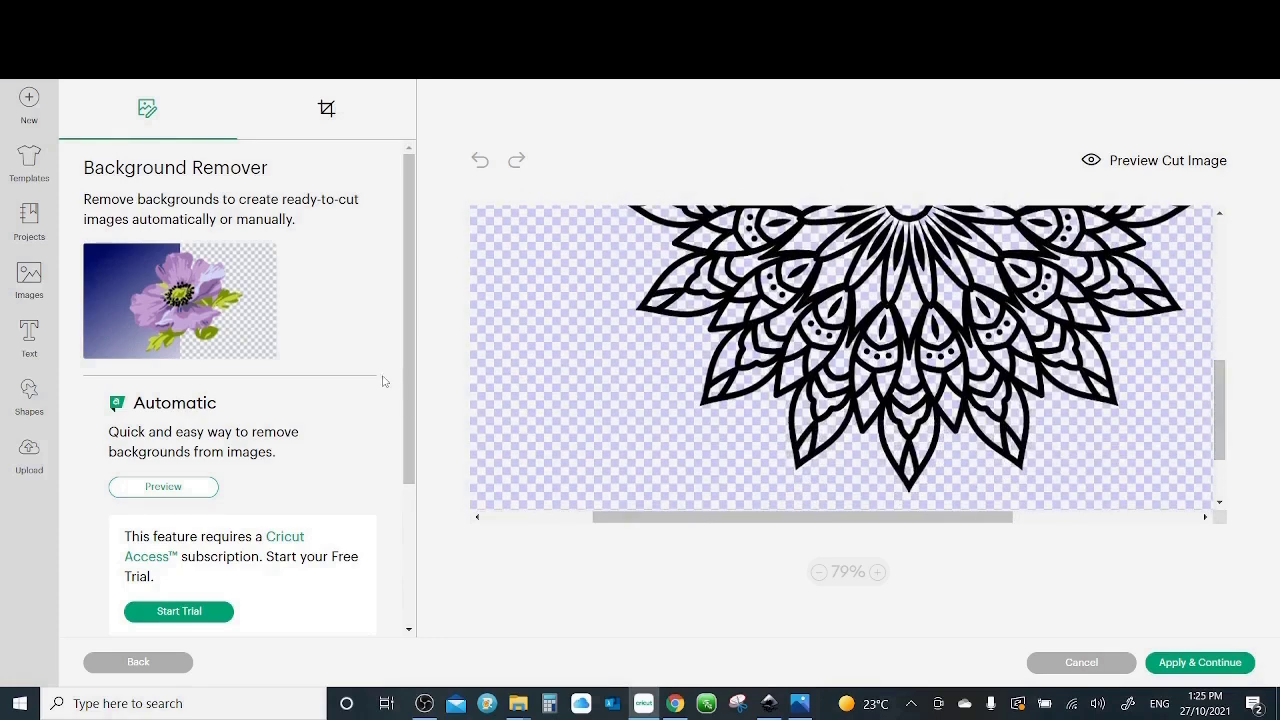
{"action": "scroll", "coordinate": [407, 438], "scroll_direction": "down", "scroll_amount": 1}
{"action": "scroll", "coordinate": [407, 438], "scroll_direction": "down", "scroll_amount": 2}
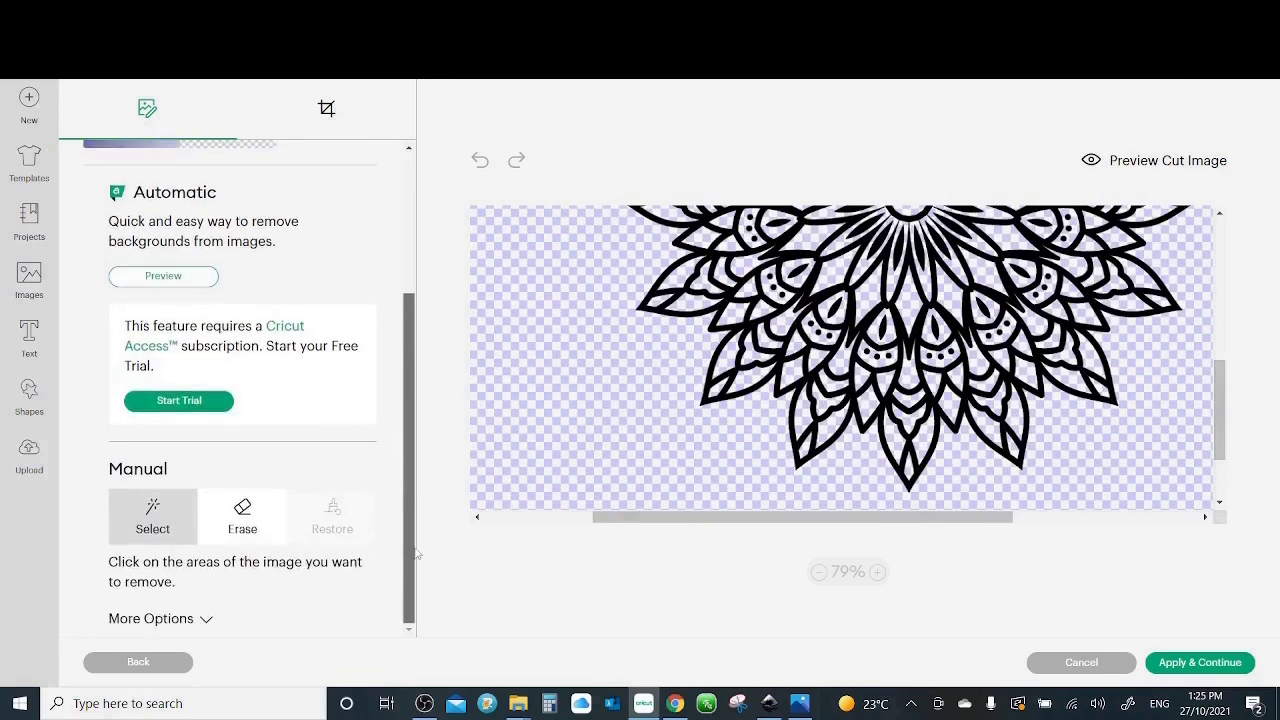
Select the empty background, then test-erase leaf tips with eraser sizes 10 and 49
{"action": "left_click", "coordinate": [625, 345]}
{"action": "left_click", "coordinate": [247, 512]}
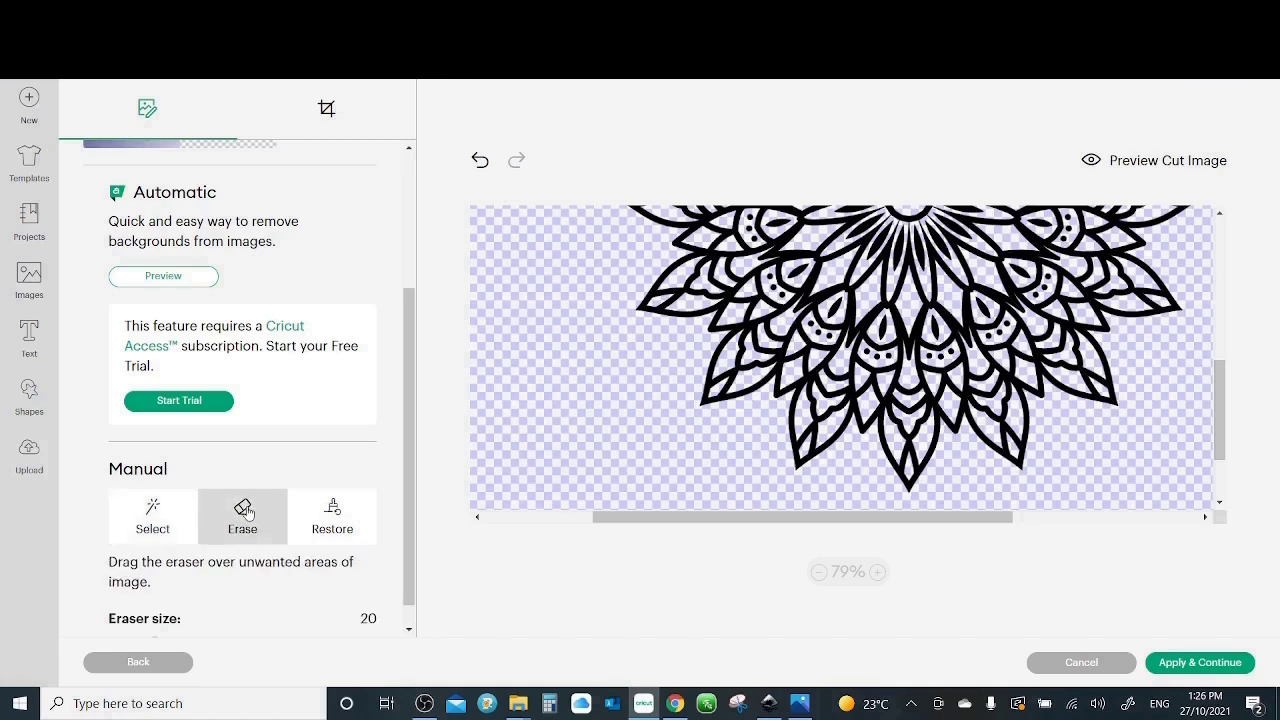
{"action": "mouse_move", "coordinate": [609, 423]}
{"action": "left_mouse_down"}
{"action": "mouse_move", "coordinate": [750, 394]}
{"action": "mouse_move", "coordinate": [751, 415]}
{"action": "mouse_move", "coordinate": [715, 403]}
{"action": "mouse_move", "coordinate": [686, 359]}
{"action": "mouse_move", "coordinate": [728, 388]}
{"action": "left_mouse_up"}
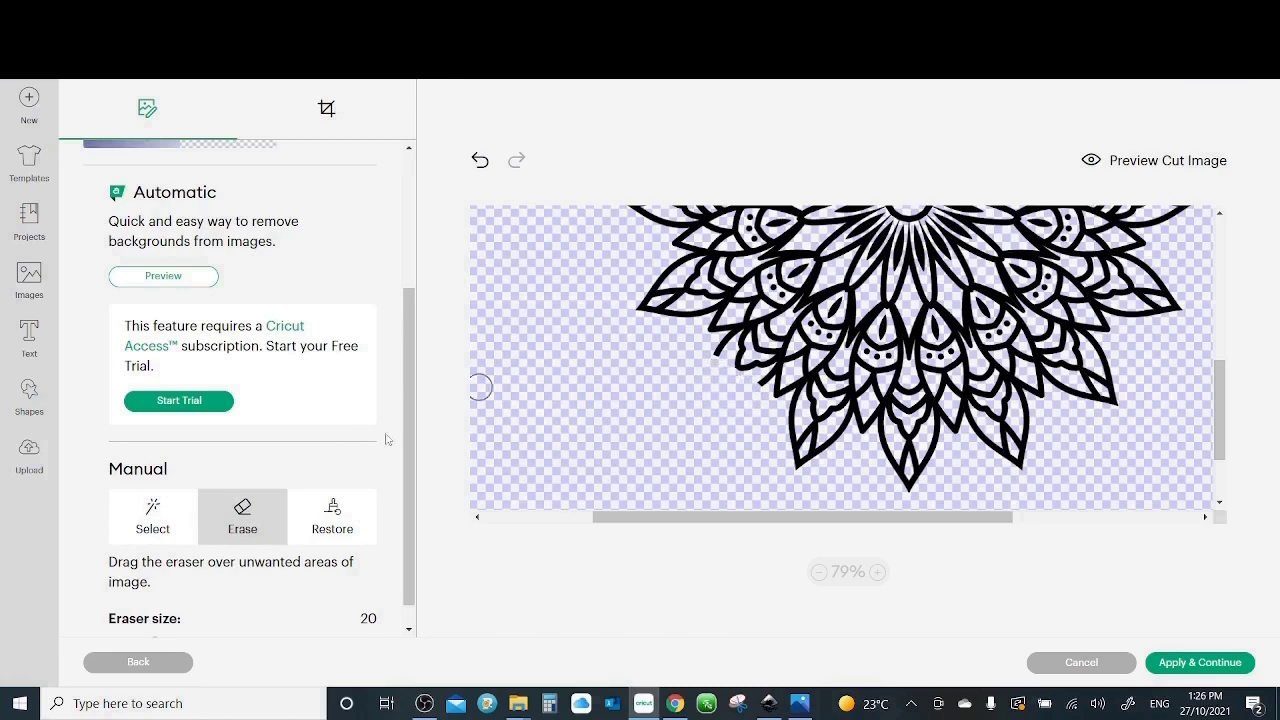
{"action": "scroll", "coordinate": [386, 439], "scroll_direction": "down", "scroll_amount": 1}
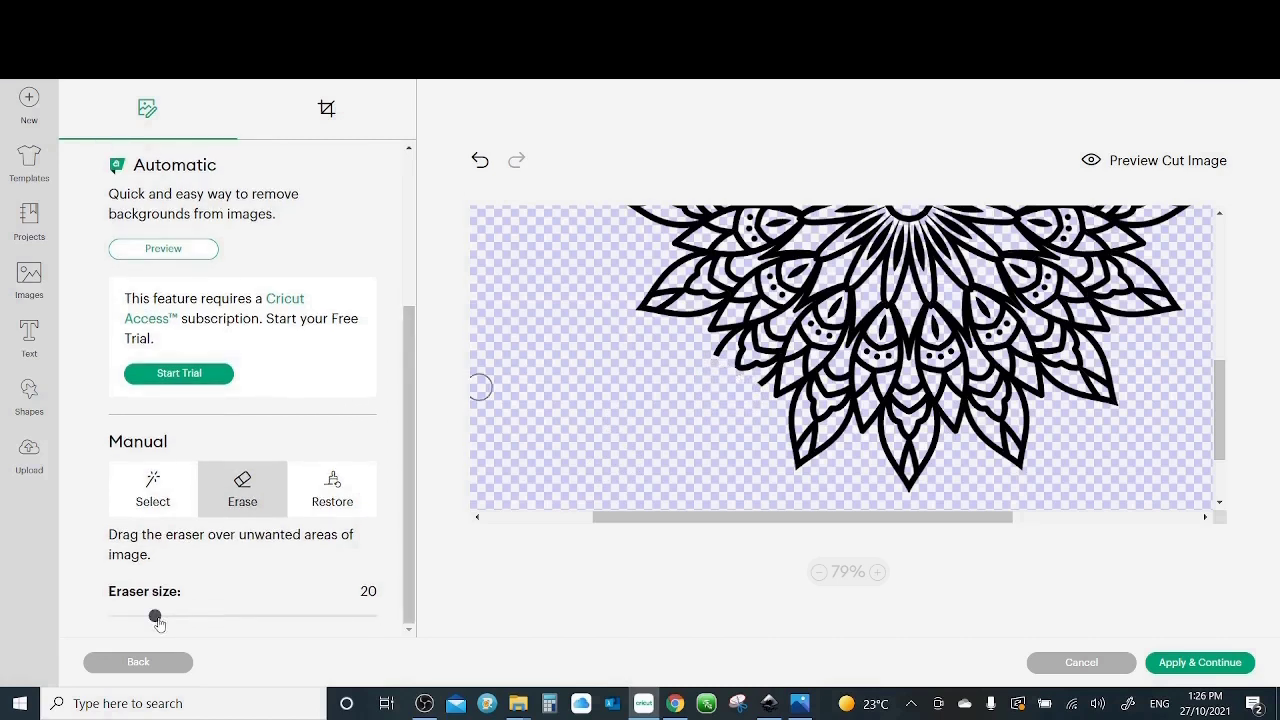
{"action": "left_click_drag", "start_coordinate": [157, 620], "coordinate": [129, 620]}
{"action": "mouse_move", "coordinate": [720, 344]}
{"action": "left_mouse_down"}
{"action": "mouse_move", "coordinate": [730, 360]}
{"action": "mouse_move", "coordinate": [719, 354]}
{"action": "left_mouse_up"}
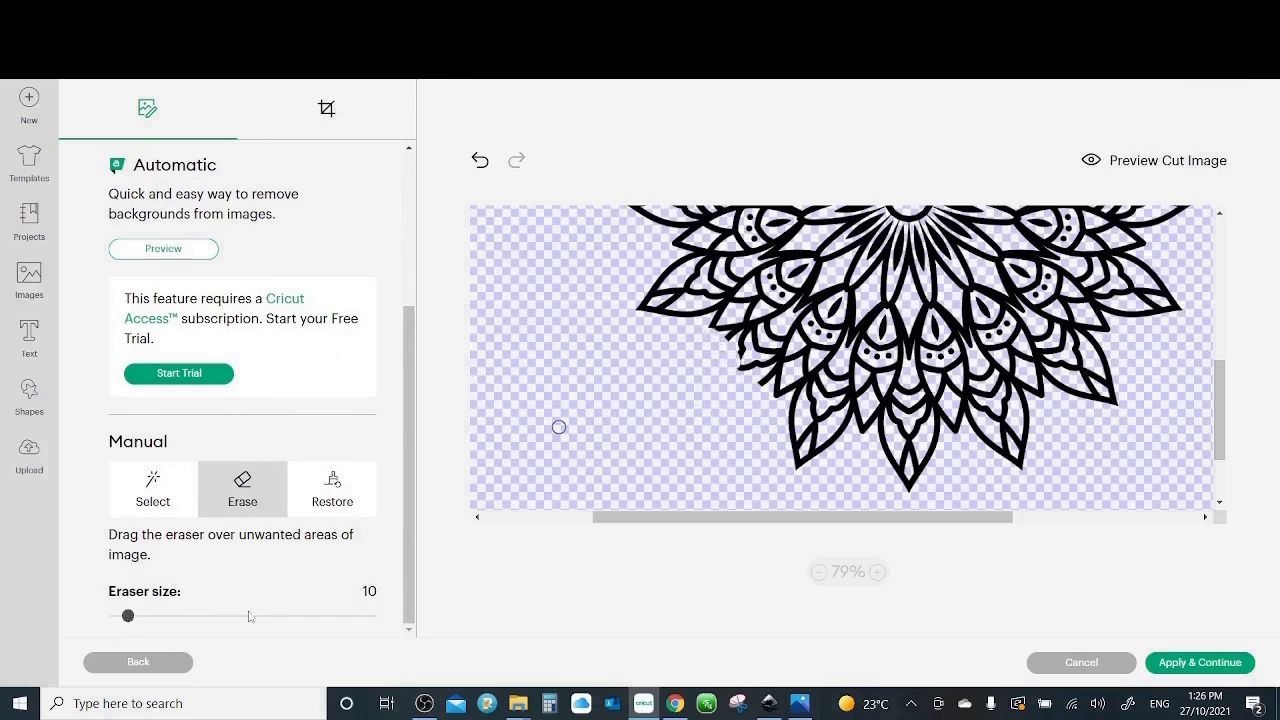
{"action": "left_click_drag", "start_coordinate": [128, 619], "coordinate": [233, 616]}
{"action": "mouse_move", "coordinate": [671, 443]}
{"action": "left_mouse_down"}
{"action": "mouse_move", "coordinate": [719, 431]}
{"action": "mouse_move", "coordinate": [814, 431]}
{"action": "mouse_move", "coordinate": [772, 408]}
{"action": "mouse_move", "coordinate": [814, 474]}
{"action": "mouse_move", "coordinate": [705, 348]}
{"action": "mouse_move", "coordinate": [730, 370]}
{"action": "left_mouse_up"}
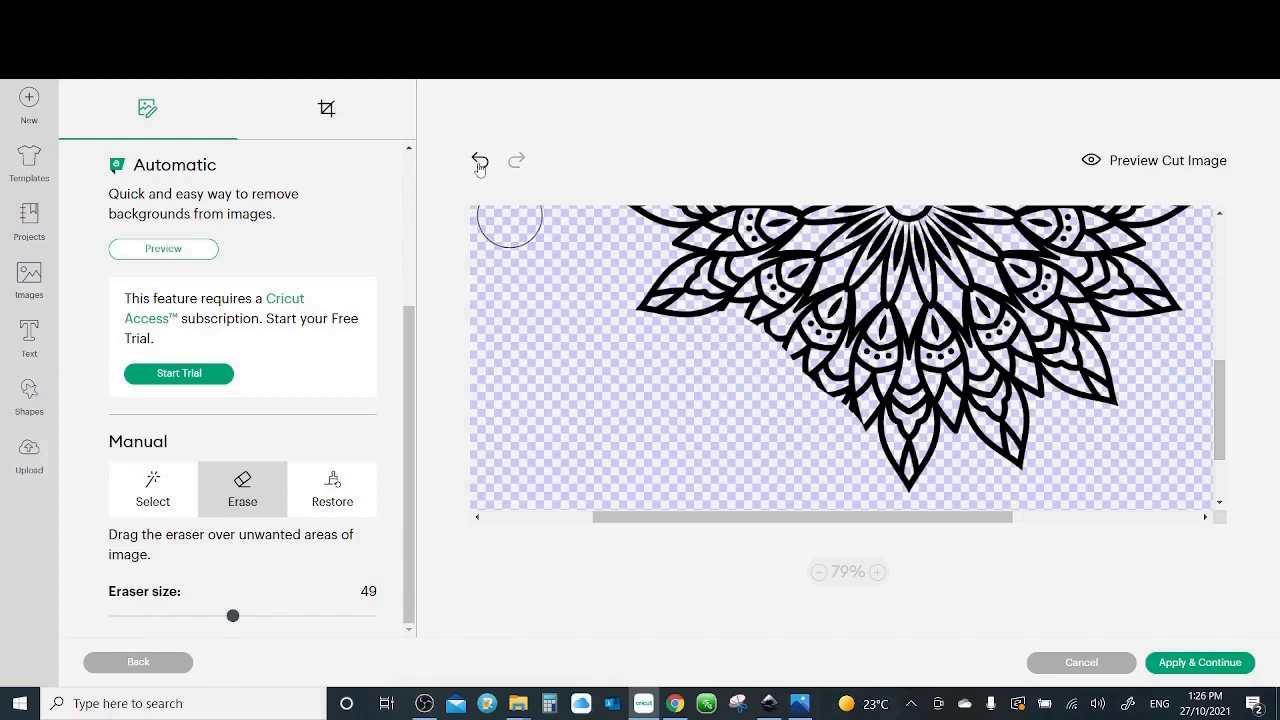
Undo all four erasures, preview the cut image, and apply the background removal
{"action": "left_click", "coordinate": [480, 166]}
{"action": "left_click", "coordinate": [480, 166]}
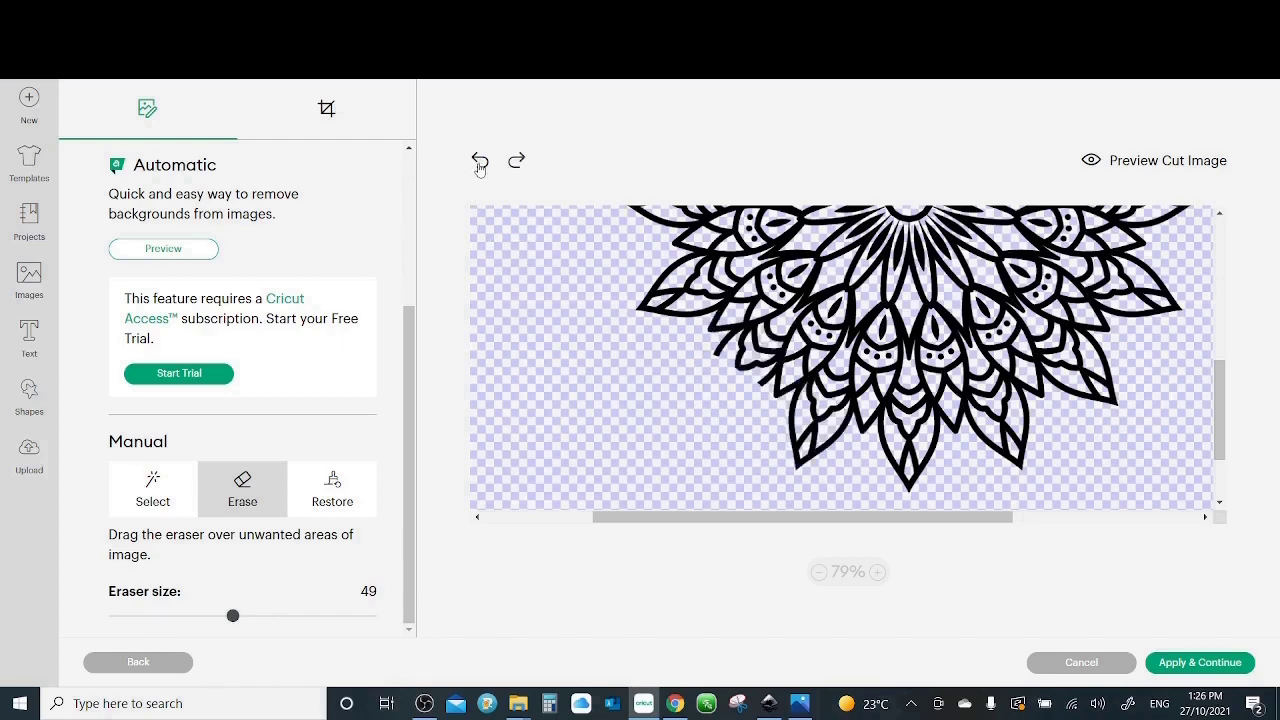
{"action": "left_click", "coordinate": [480, 166]}
{"action": "left_click", "coordinate": [480, 166]}
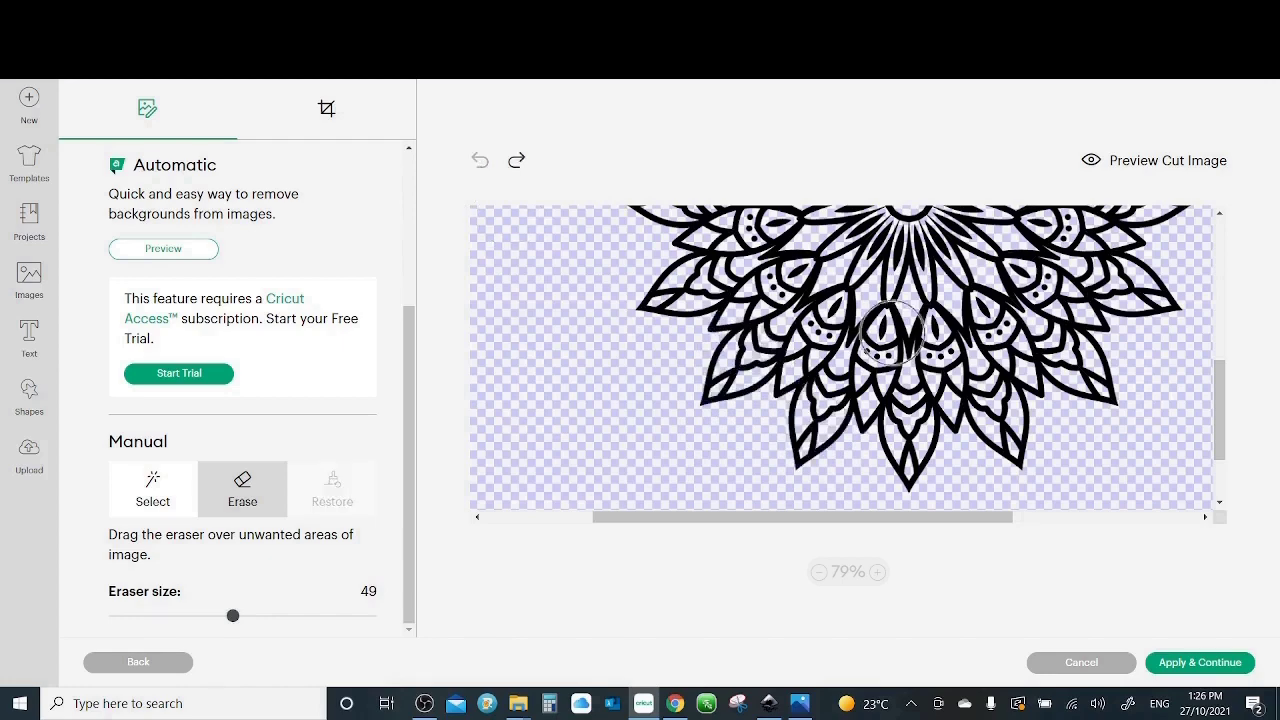
{"action": "scroll", "coordinate": [1046, 440], "scroll_direction": "down", "scroll_amount": 5}
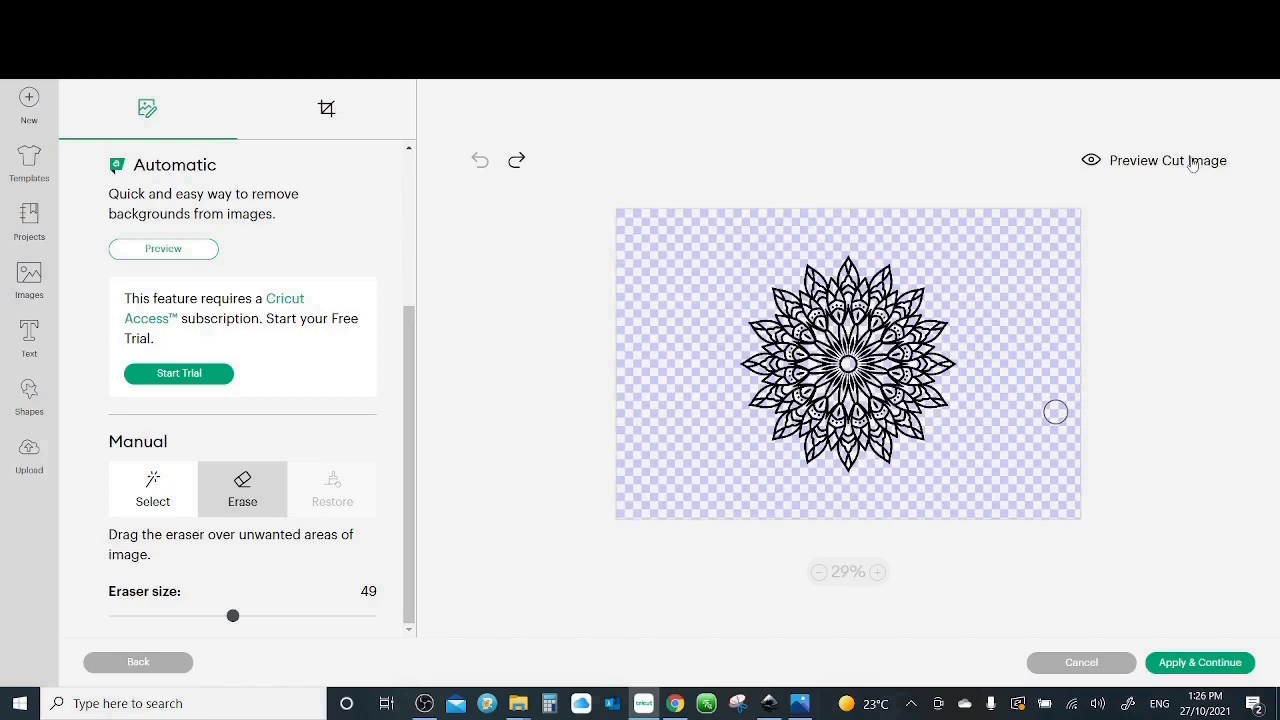
{"action": "left_click", "coordinate": [1192, 162]}
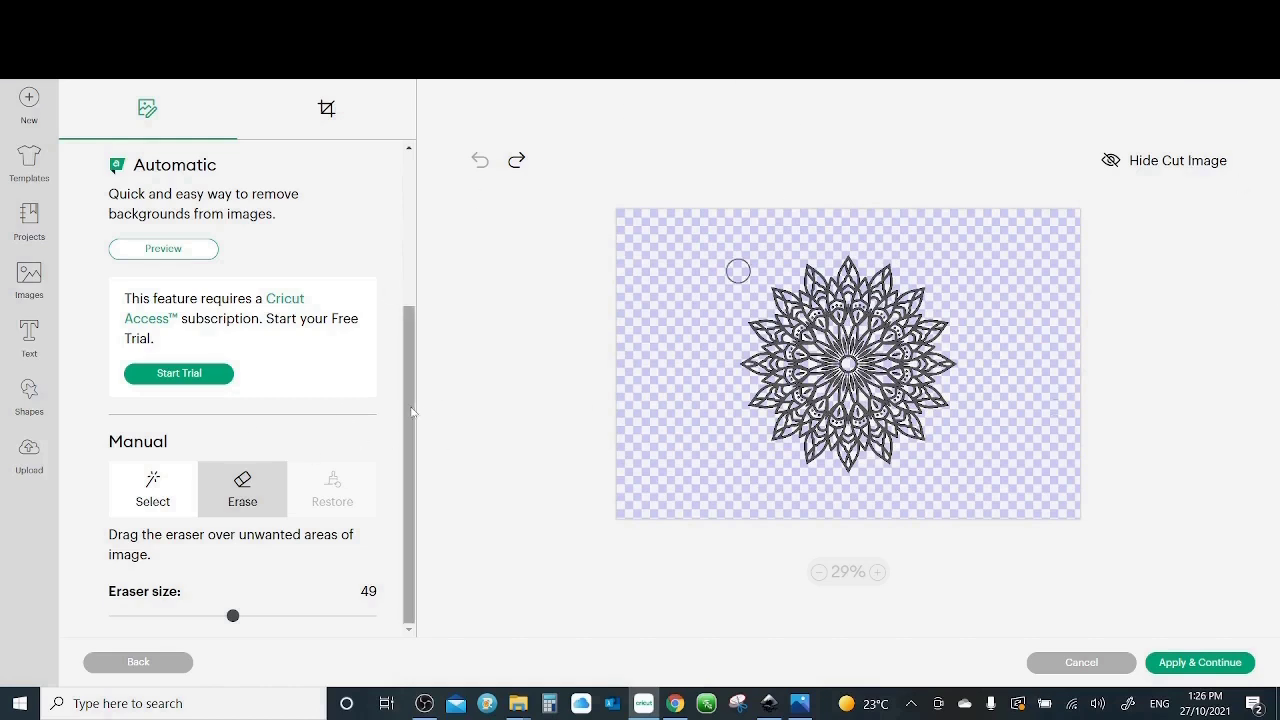
{"action": "left_click_drag", "start_coordinate": [411, 411], "coordinate": [409, 257]}
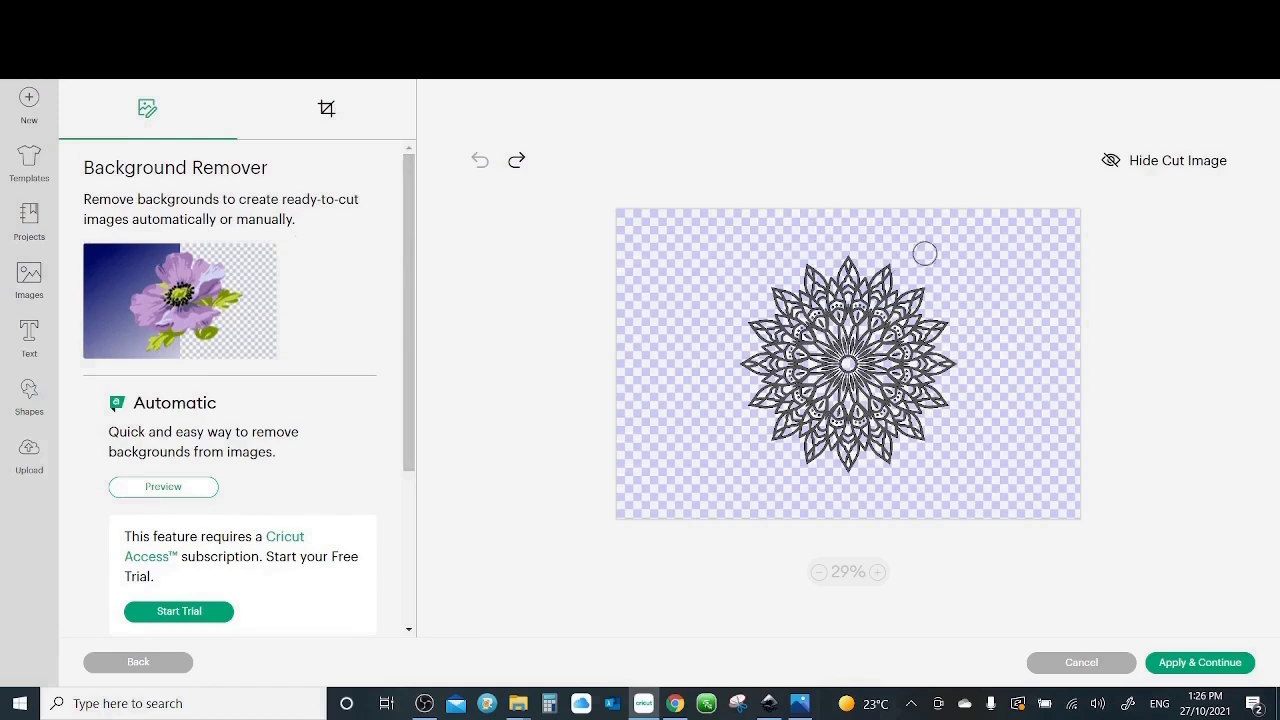
{"action": "left_click", "coordinate": [1238, 666]}
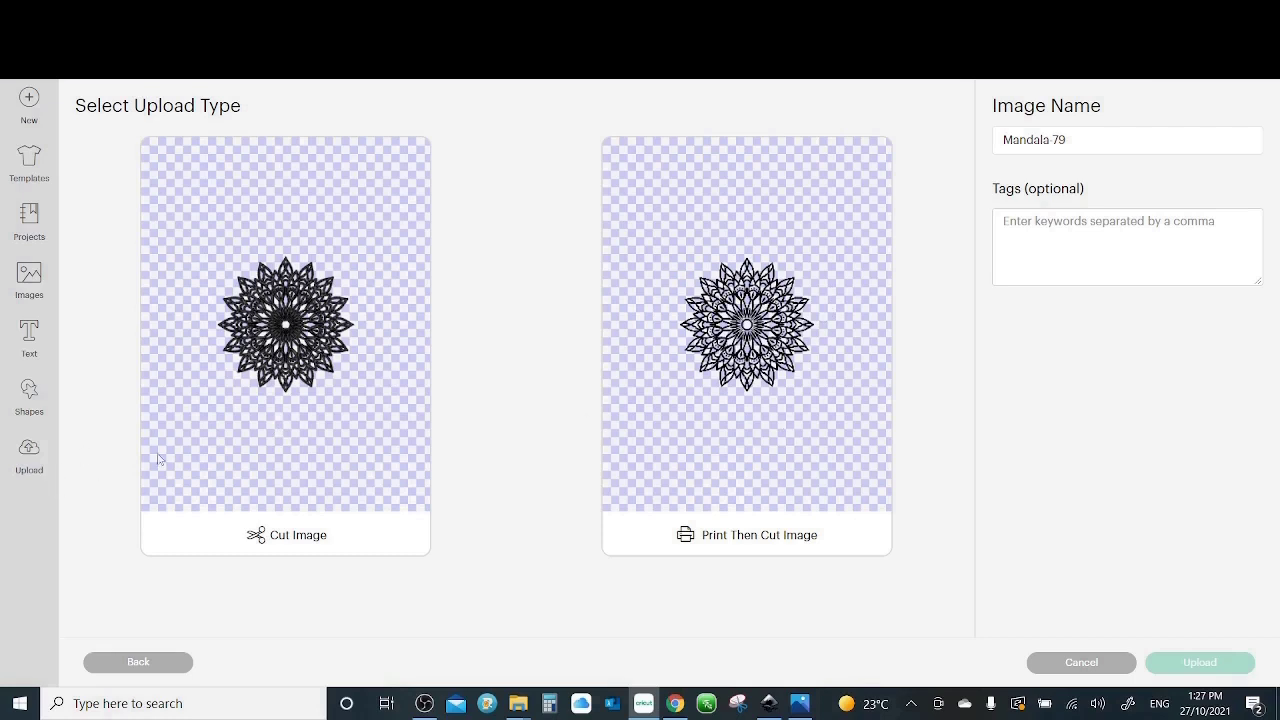
Upload Mandala 79 with the Cut Image upload type
{"action": "left_click", "coordinate": [251, 437]}
{"action": "left_click", "coordinate": [1165, 663]}
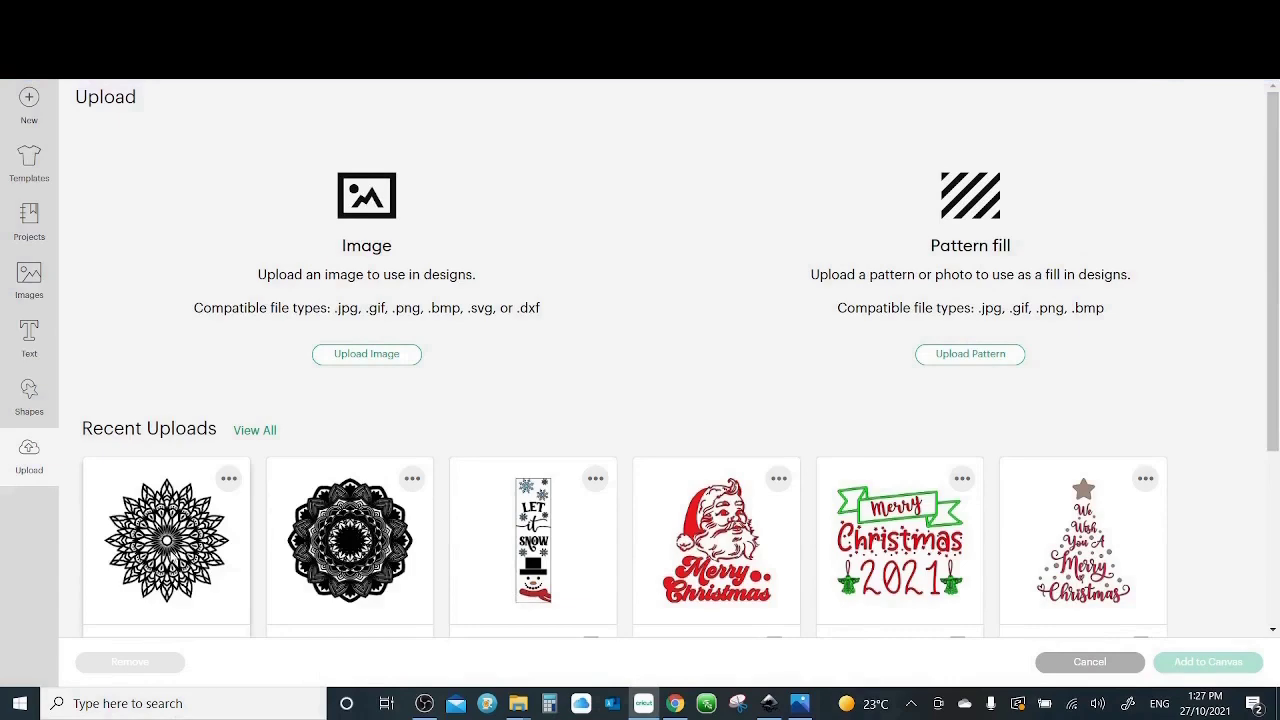
Add Mandala-79 to the canvas right of the layered mandala and resize it to 11.61 cm
{"action": "left_click_drag", "start_coordinate": [1277, 280], "coordinate": [1277, 340]}
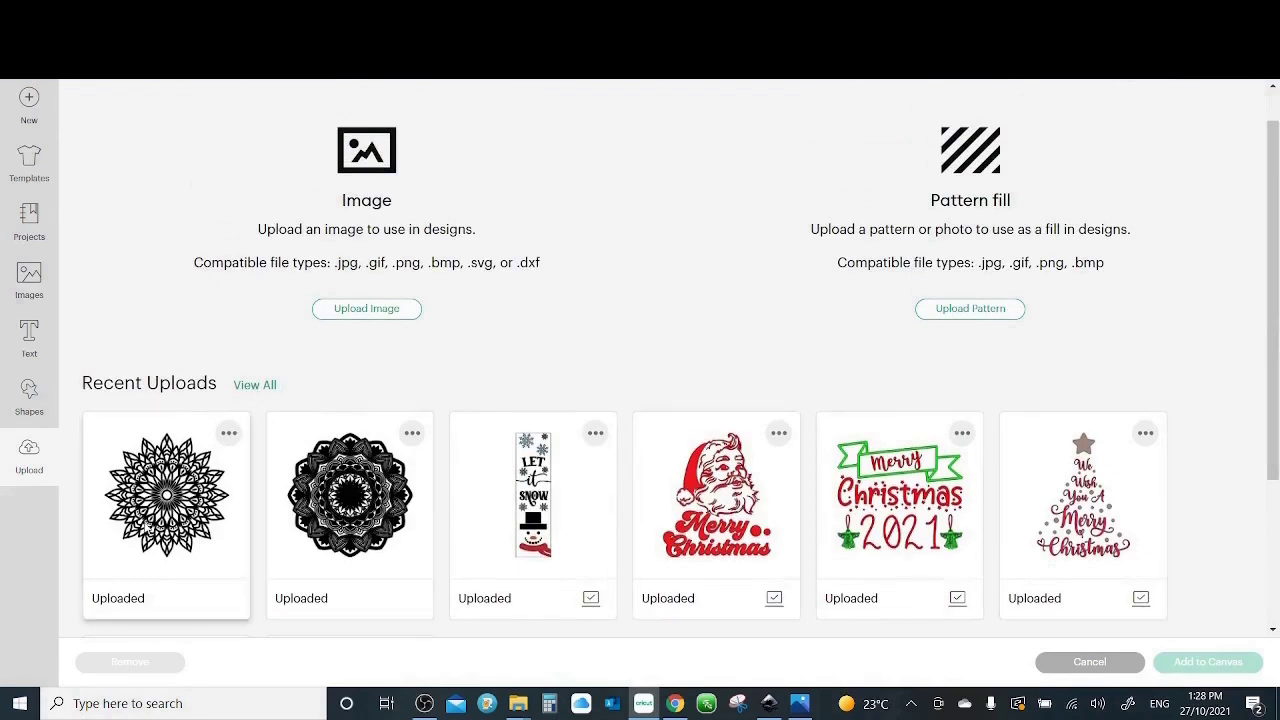
{"action": "left_click", "coordinate": [148, 526]}
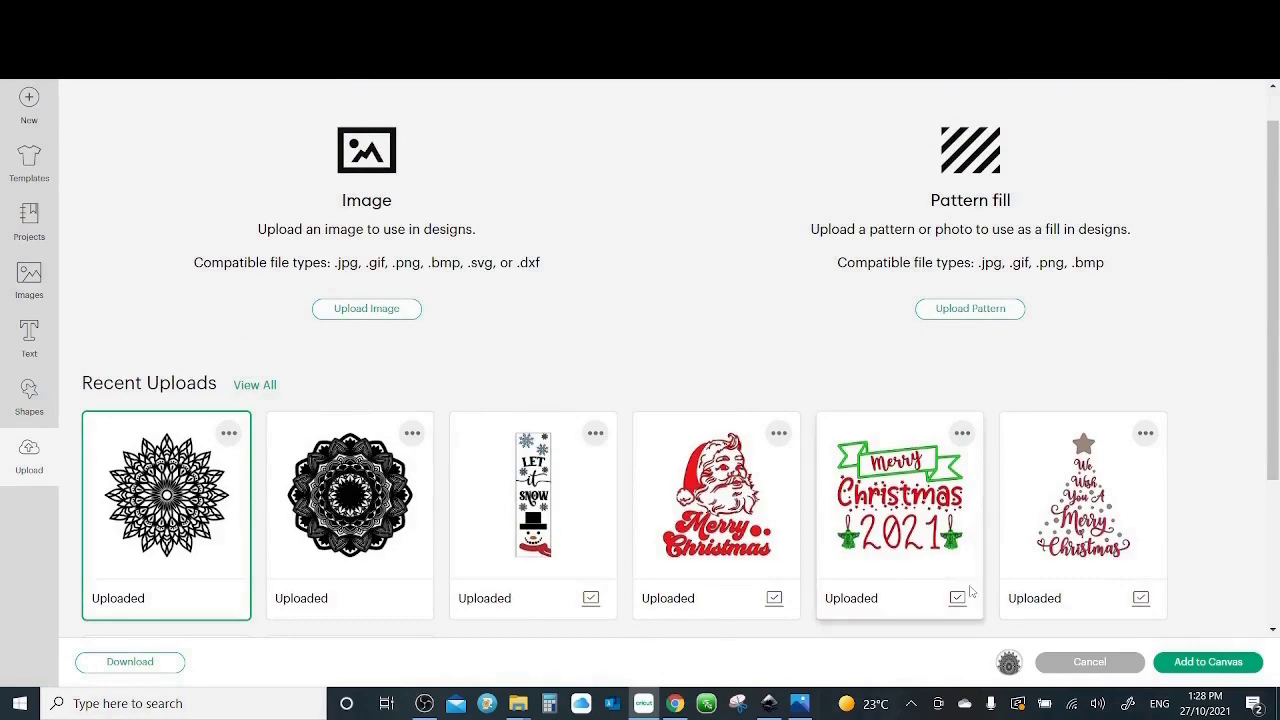
{"action": "left_click", "coordinate": [1208, 662]}
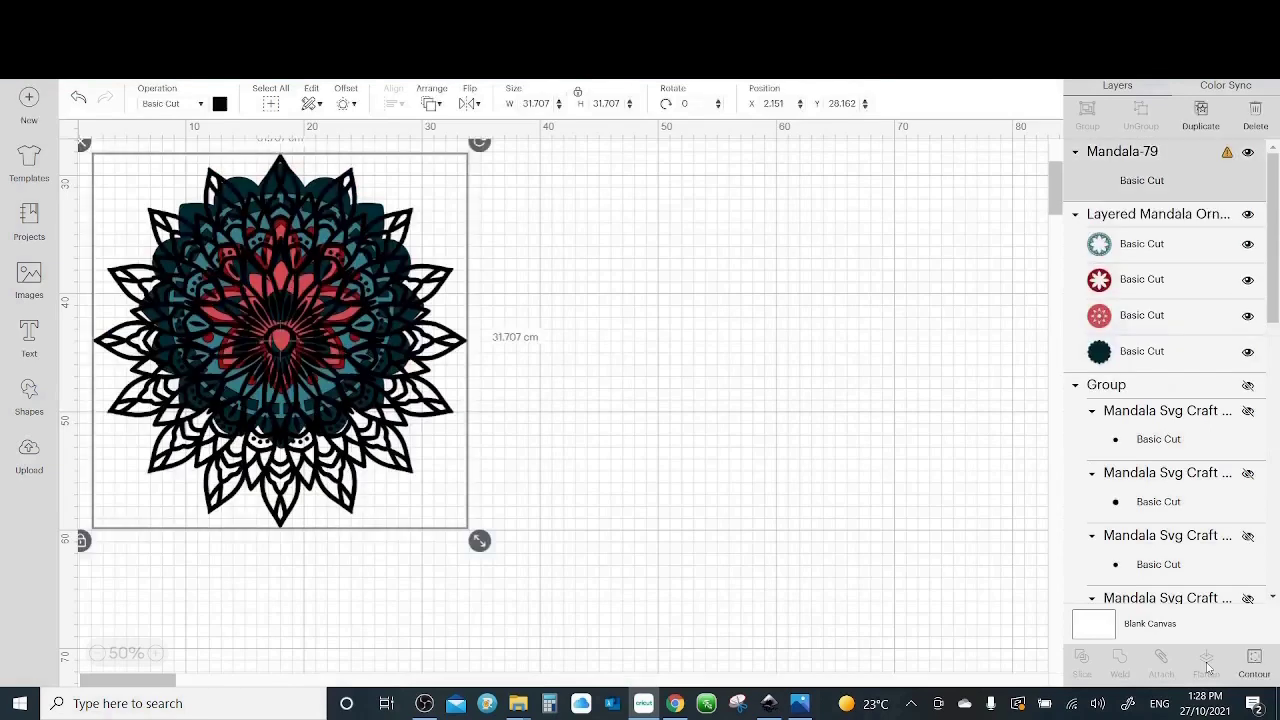
{"action": "left_click_drag", "start_coordinate": [444, 211], "coordinate": [864, 243]}
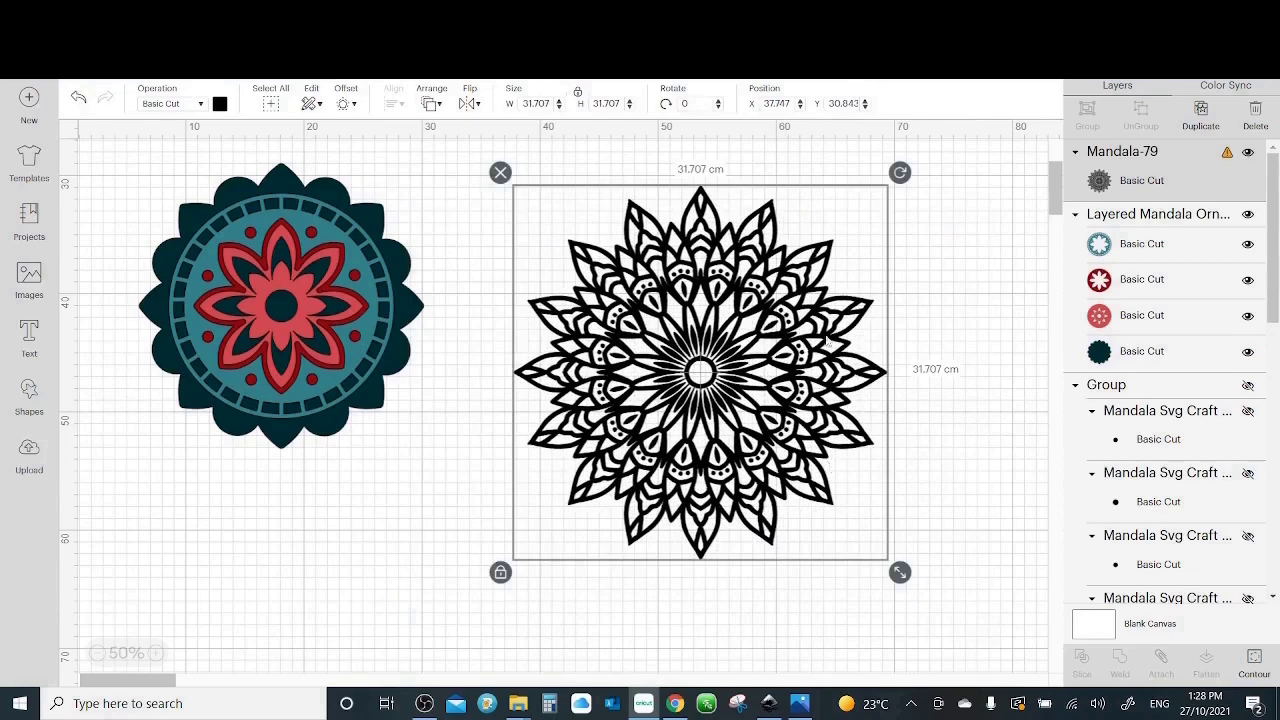
{"action": "left_click_drag", "start_coordinate": [900, 572], "coordinate": [638, 338]}
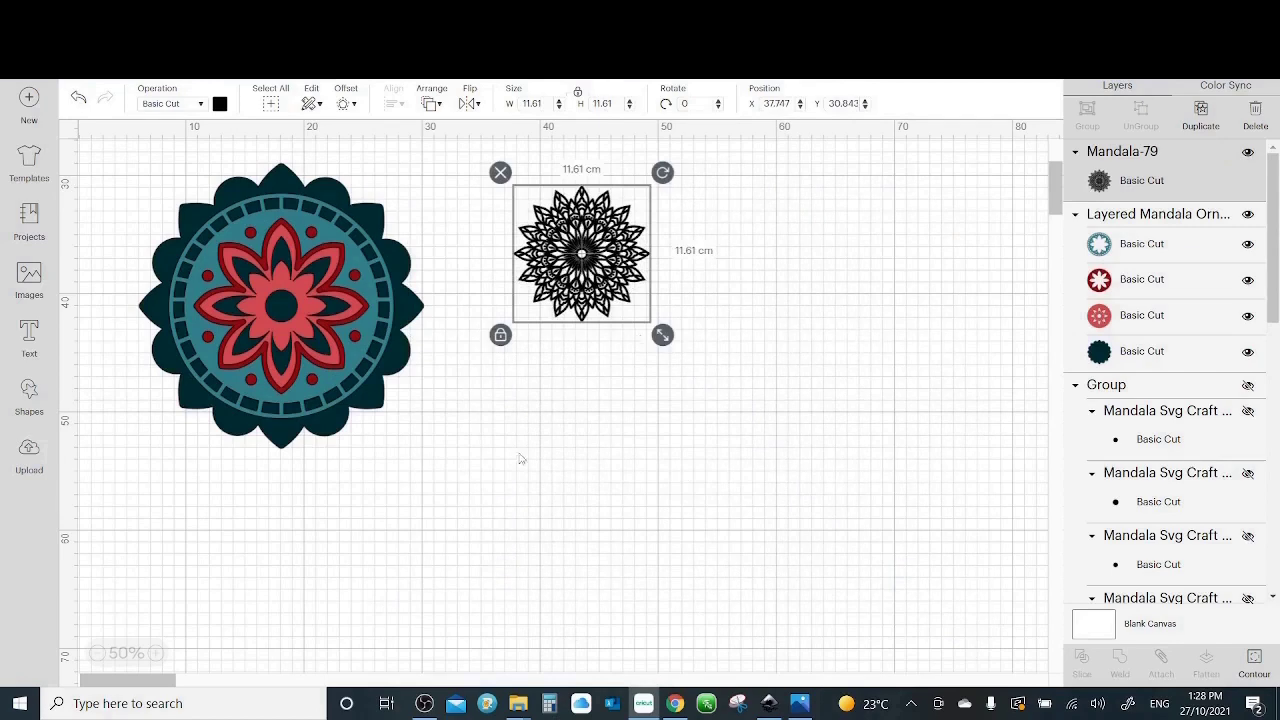
Download Free-Christmas-Clipart-Set-5920456.zip from its Creative Fabrica page and show the Downloads folder
{"action": "left_click", "coordinate": [677, 704]}
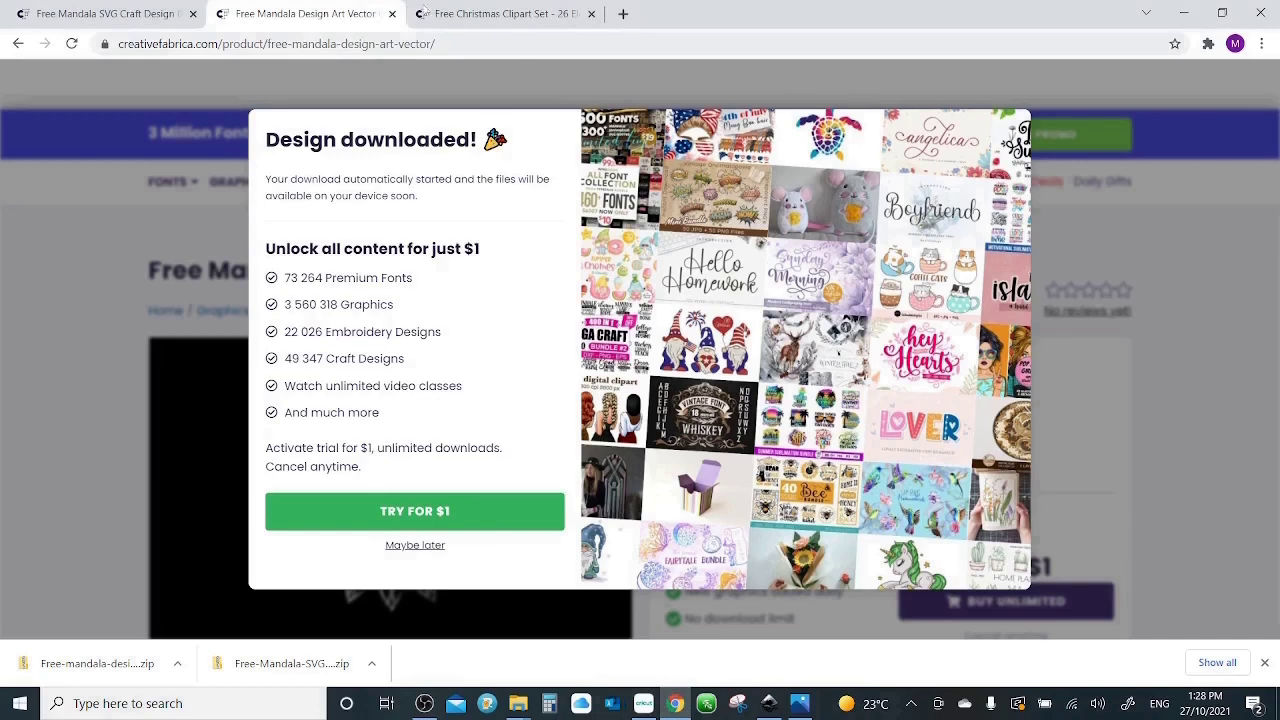
{"action": "left_click", "coordinate": [452, 18]}
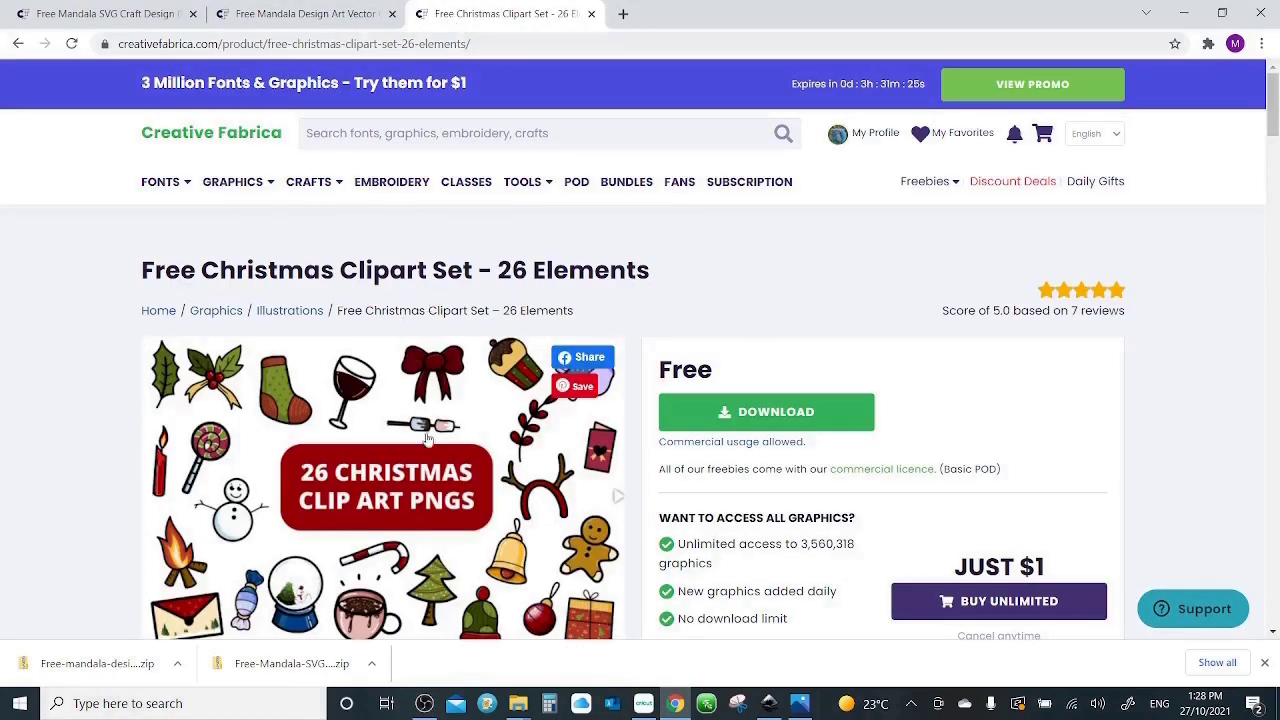
{"action": "left_click_drag", "start_coordinate": [1274, 133], "coordinate": [1274, 208]}
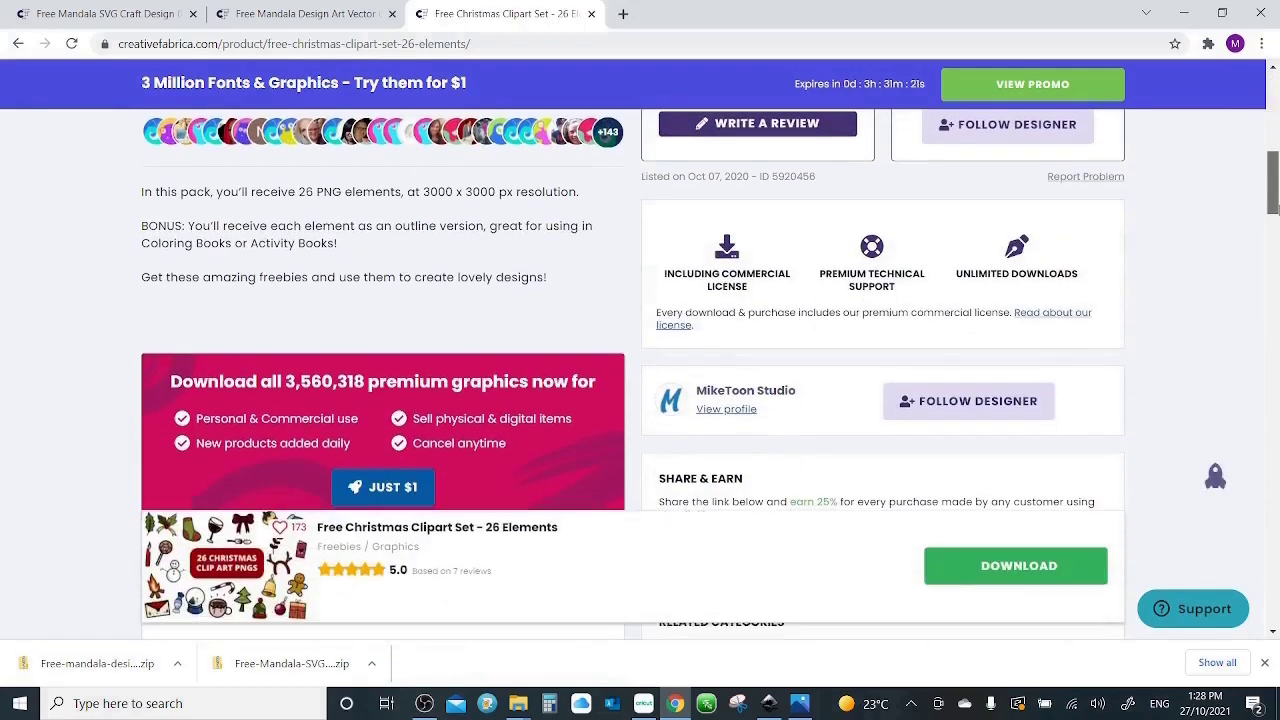
{"action": "scroll", "coordinate": [322, 320], "scroll_direction": "up", "scroll_amount": 1}
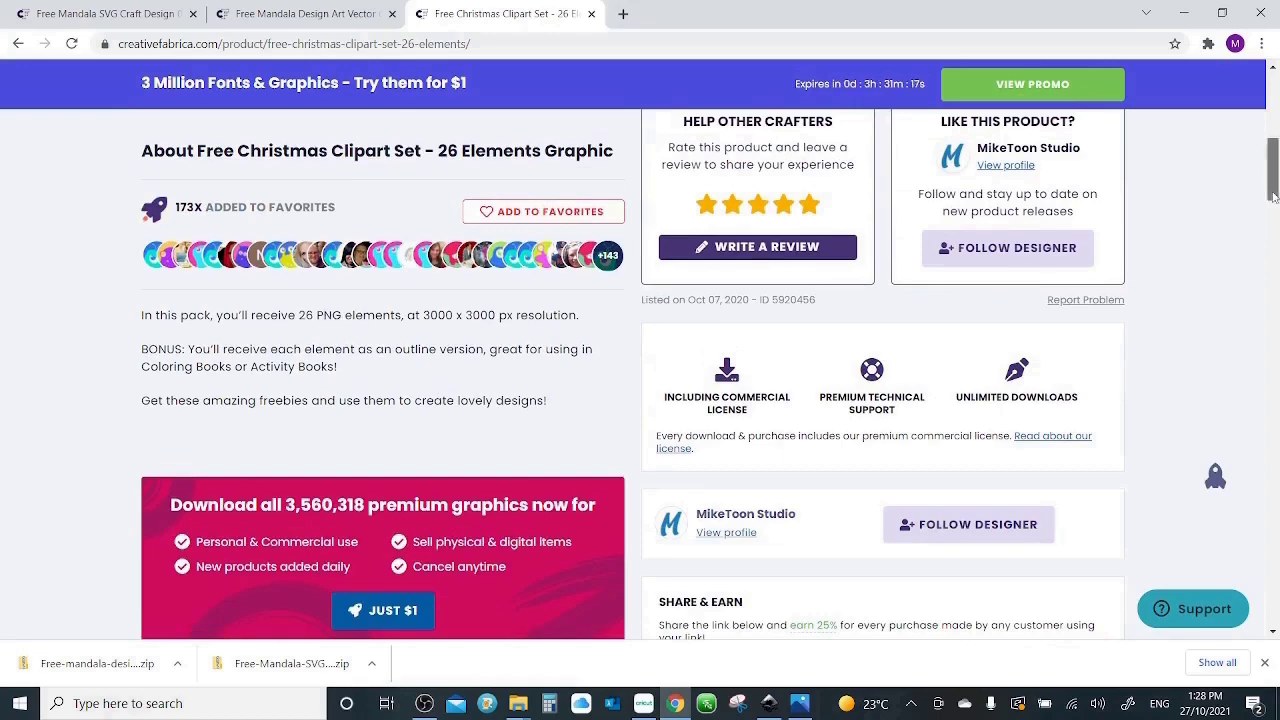
{"action": "left_click_drag", "start_coordinate": [1274, 185], "coordinate": [1274, 115]}
{"action": "left_click", "coordinate": [832, 404]}
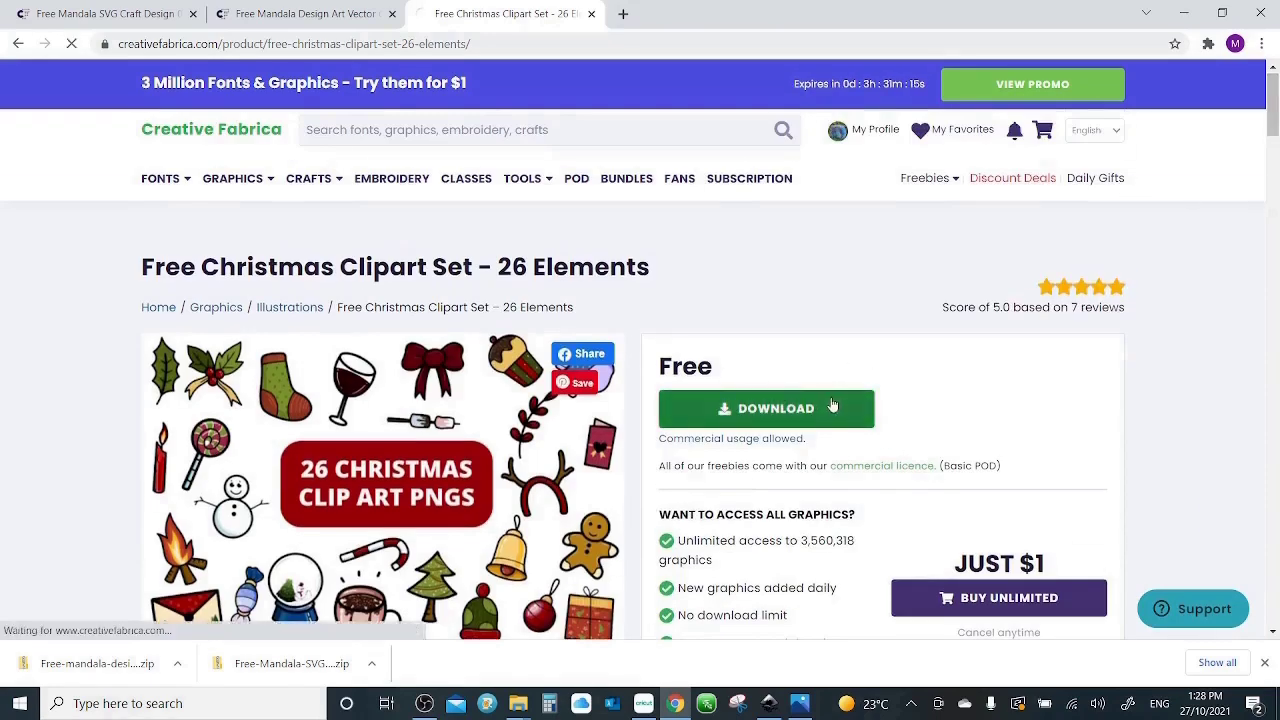
{"action": "mouse_move", "coordinate": [518, 703]}
{"action": "left_click", "coordinate": [553, 622]}
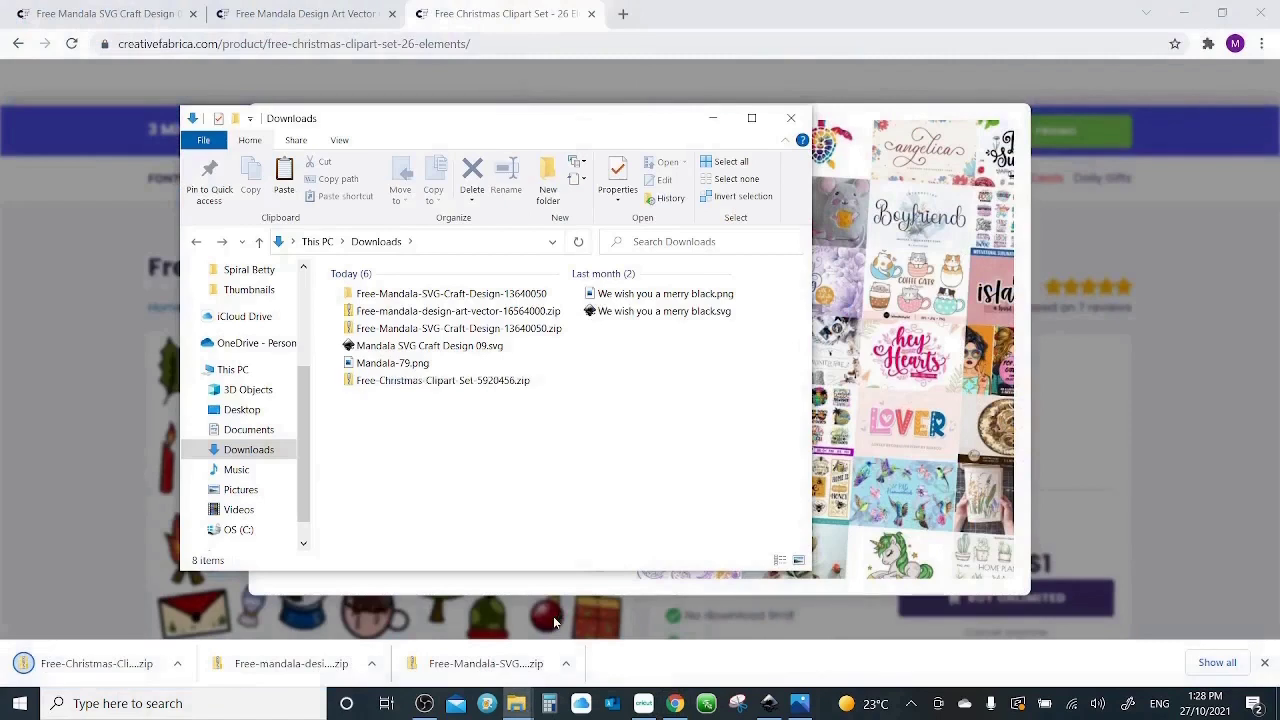
Open the Christmas clipart zip and copy 1.PNG
{"action": "left_click", "coordinate": [473, 381]}
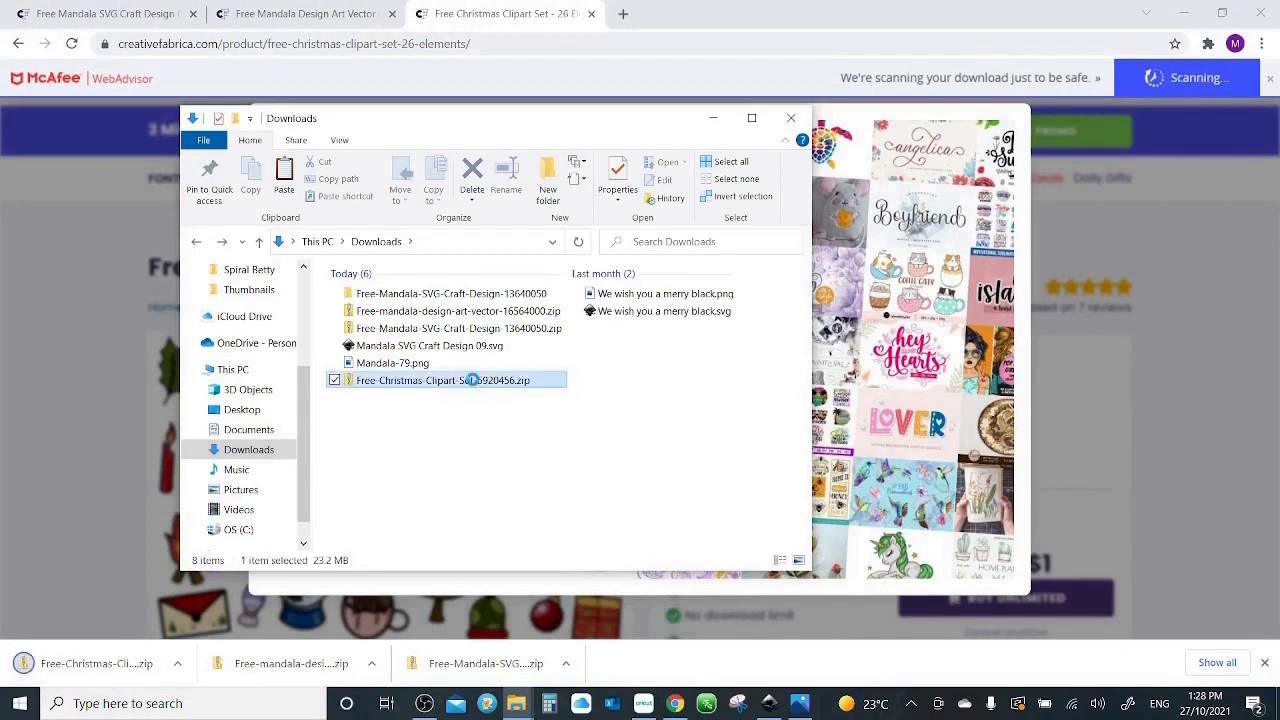
{"action": "double_click", "coordinate": [473, 381]}
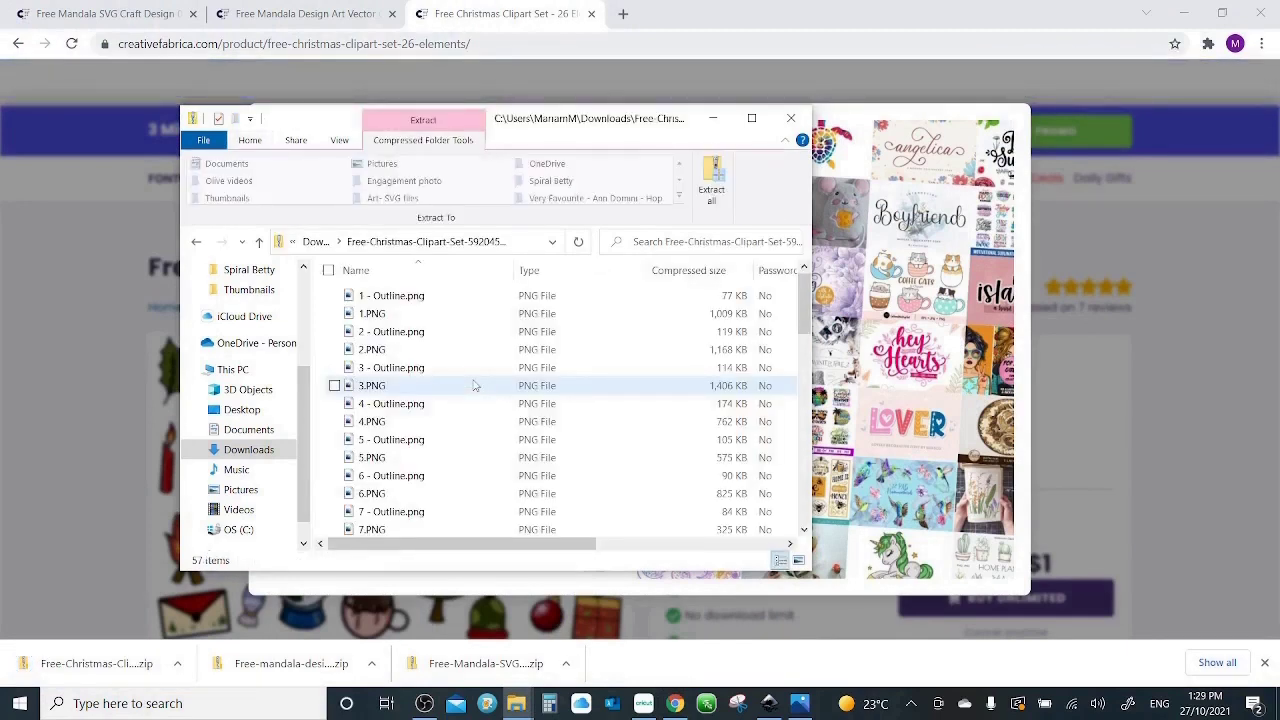
{"action": "left_click", "coordinate": [388, 316]}
{"action": "right_click", "coordinate": [388, 316]}
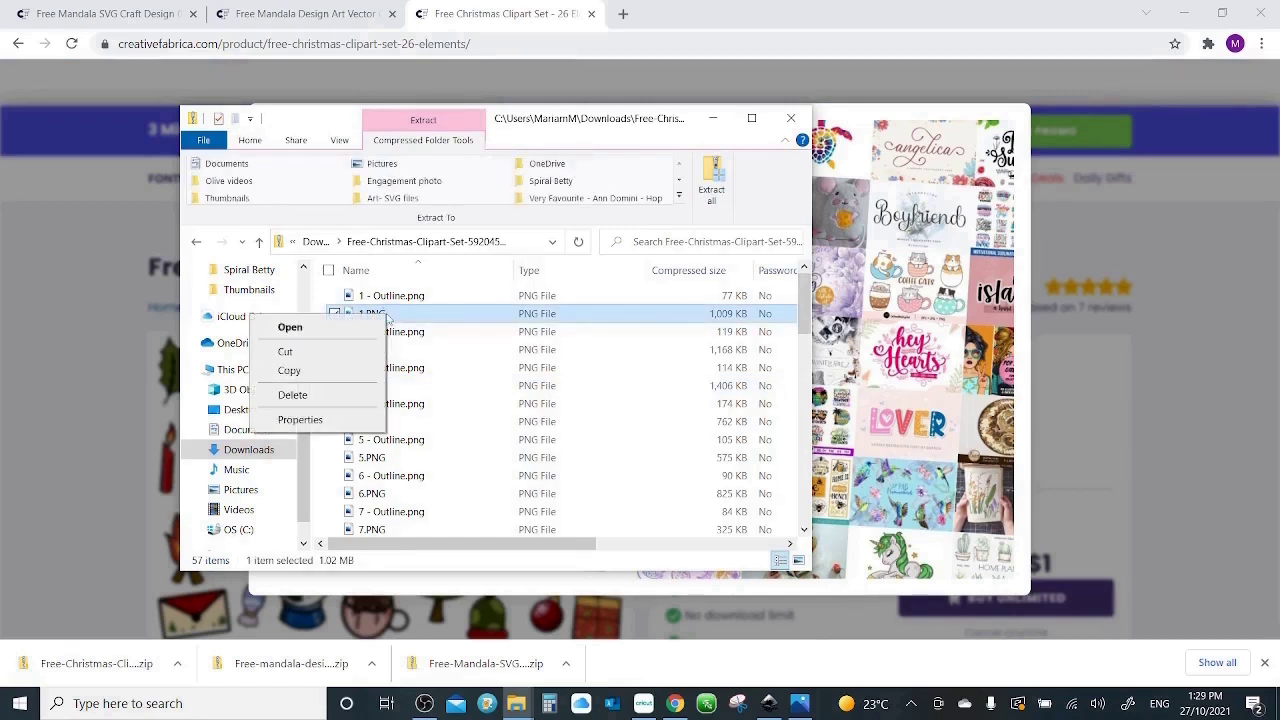
{"action": "left_click", "coordinate": [334, 376]}
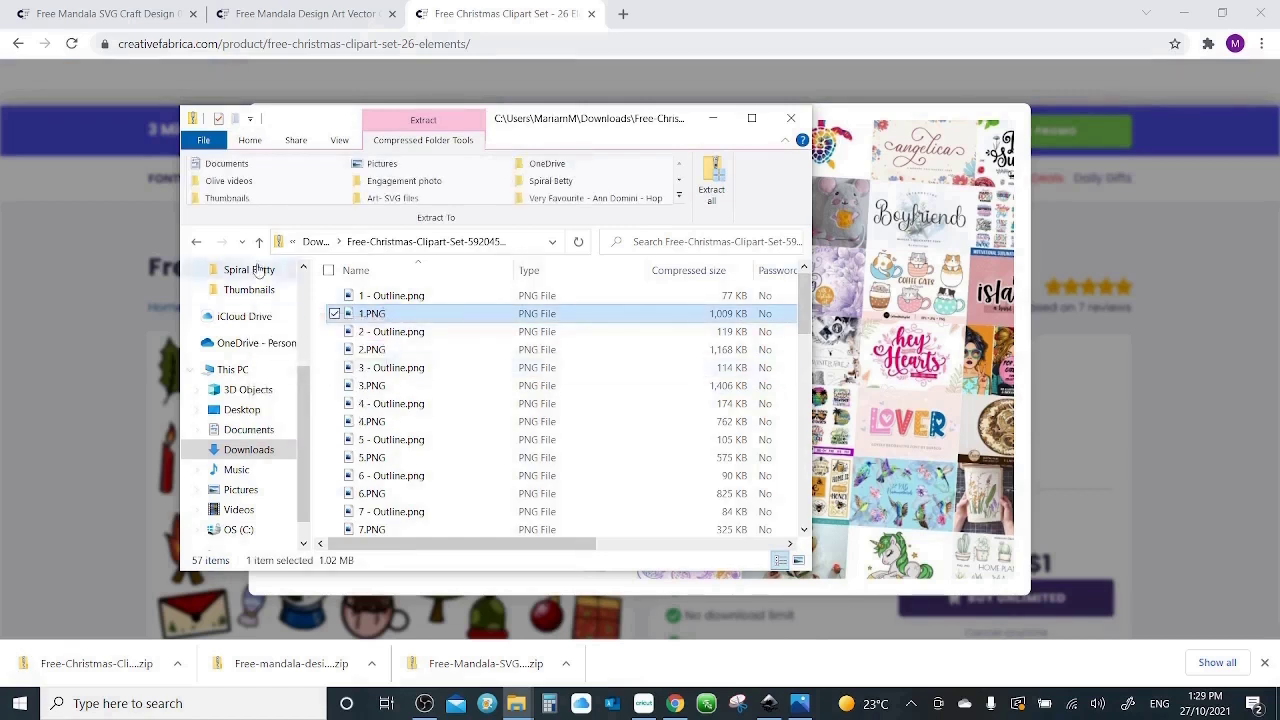
Paste 1.PNG into Downloads and switch back to Cricut Design Space
{"action": "left_click", "coordinate": [197, 243]}
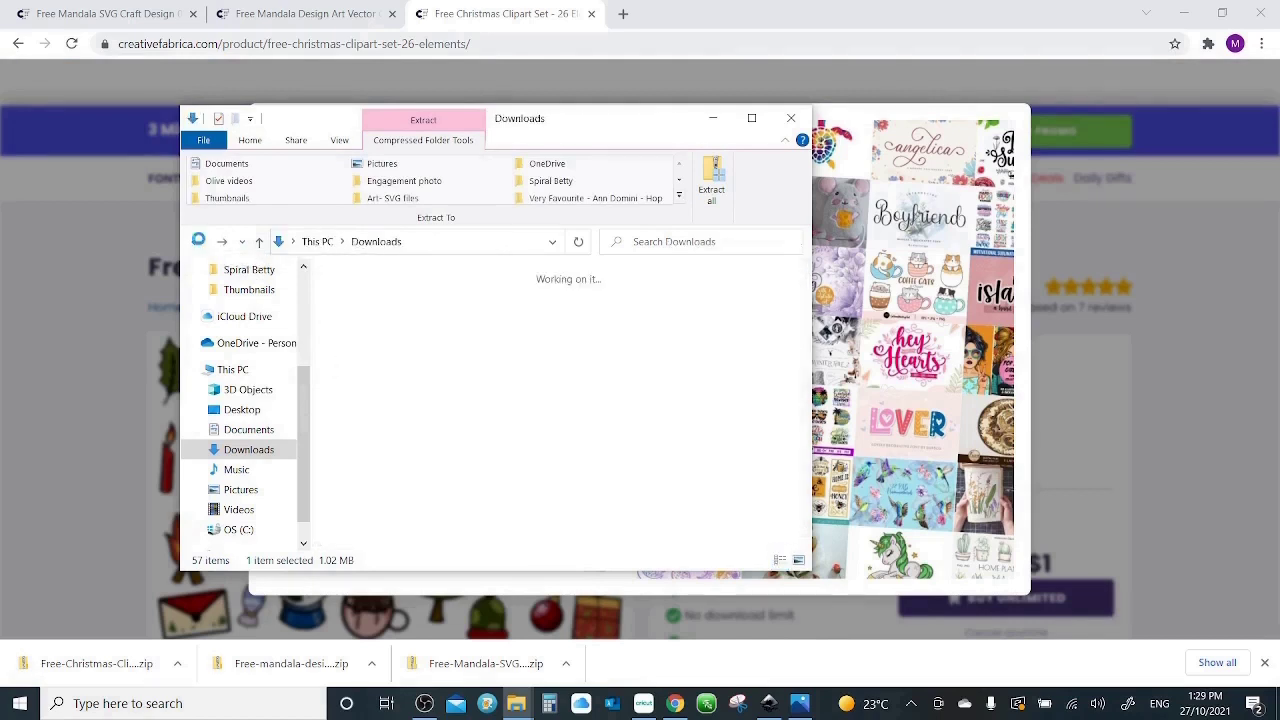
{"action": "right_click", "coordinate": [391, 419]}
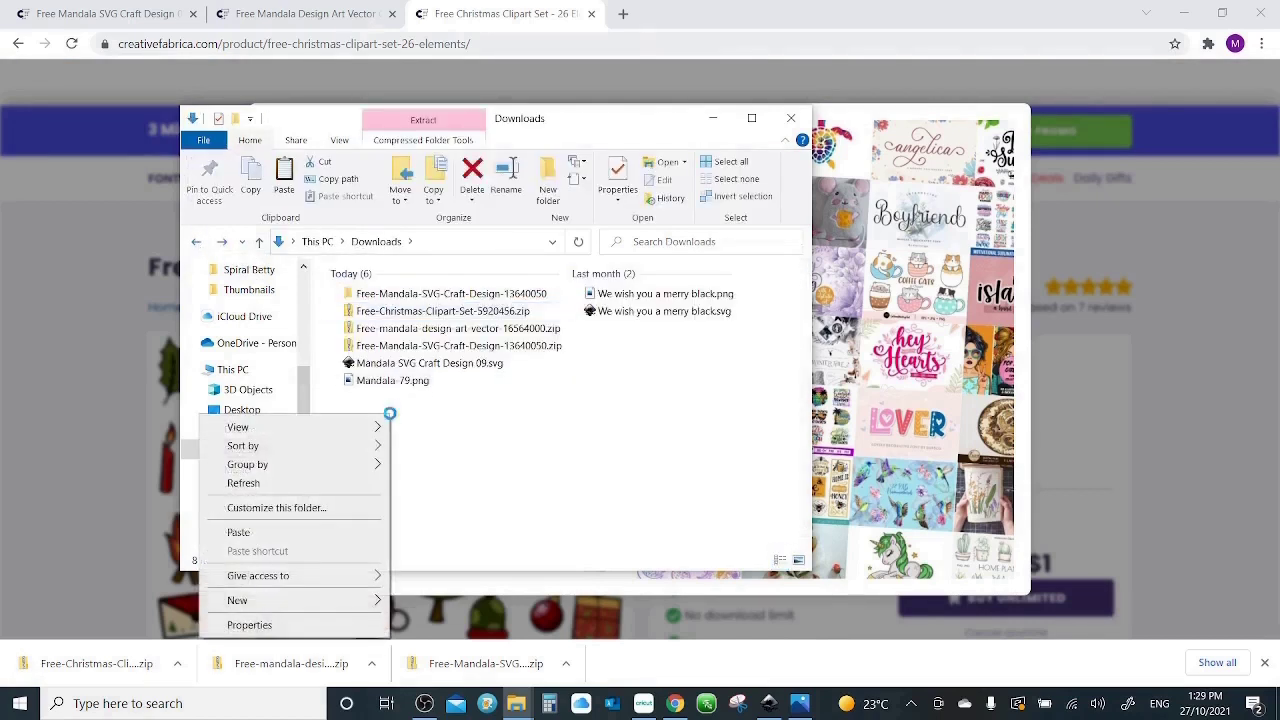
{"action": "left_click", "coordinate": [295, 538]}
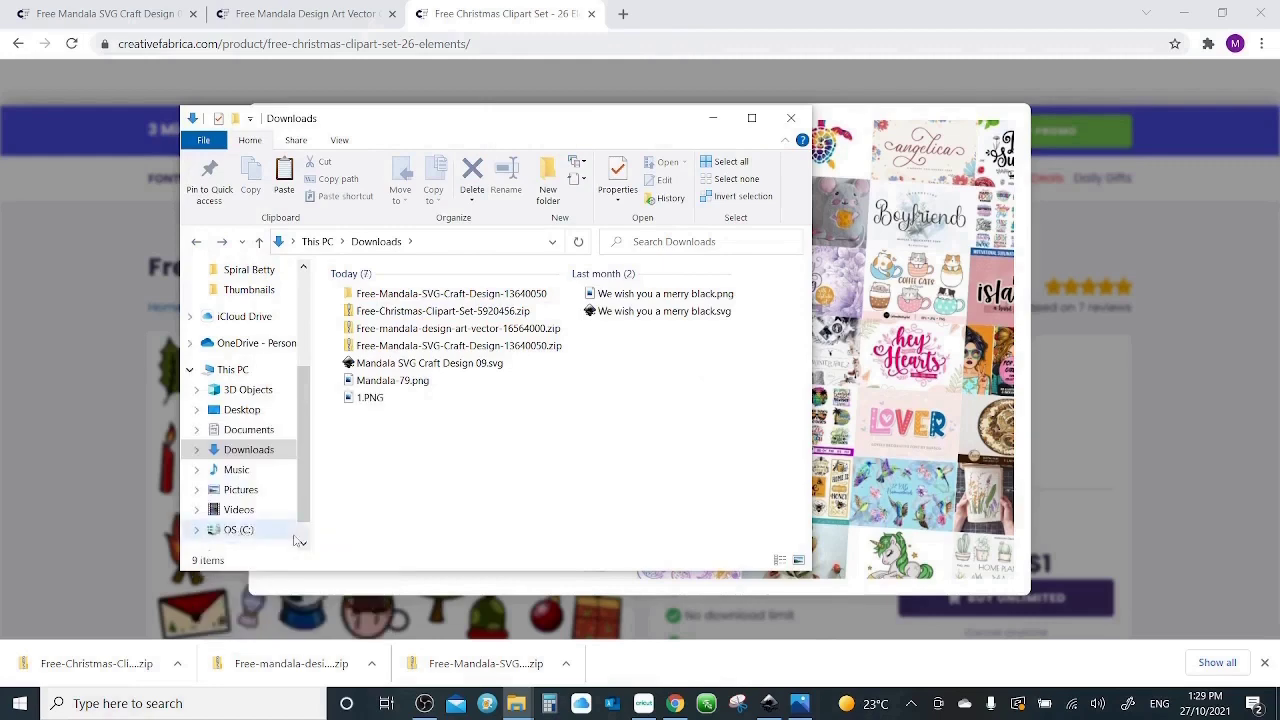
{"action": "left_click", "coordinate": [644, 703]}
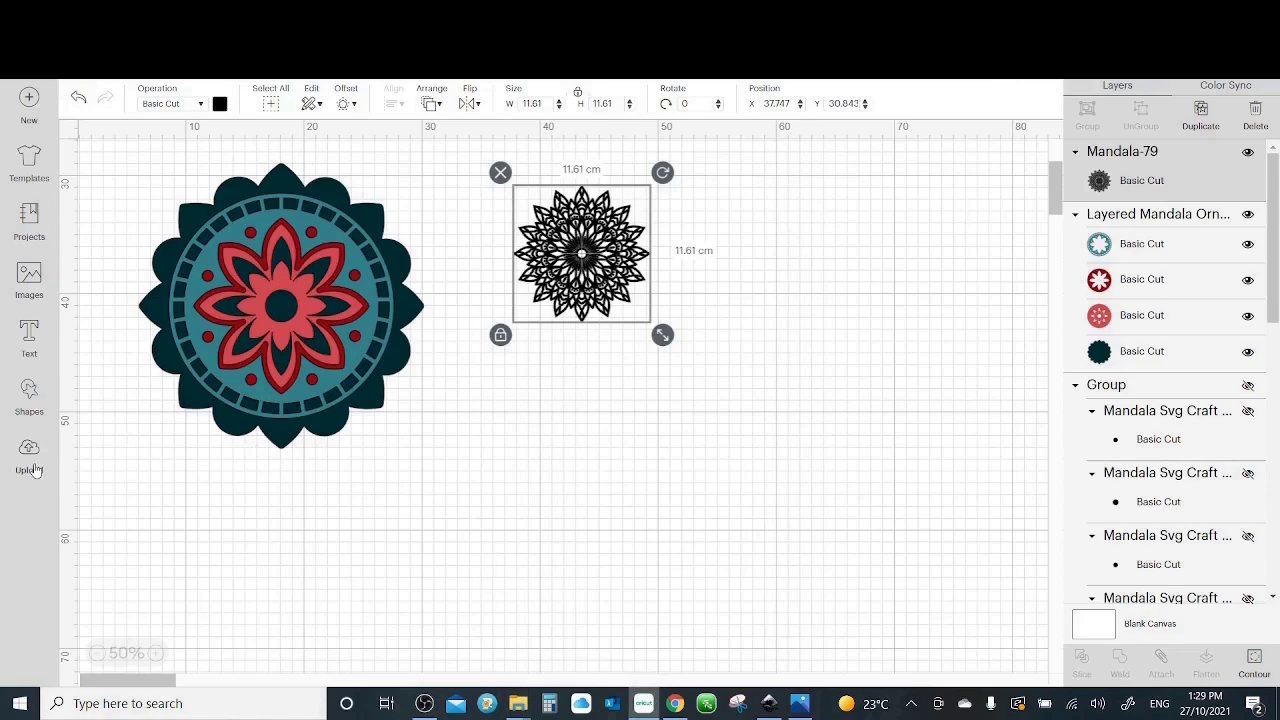
Upload 1.PNG from the Downloads folder as a Complex image and continue to background removal
{"action": "left_click", "coordinate": [30, 460]}
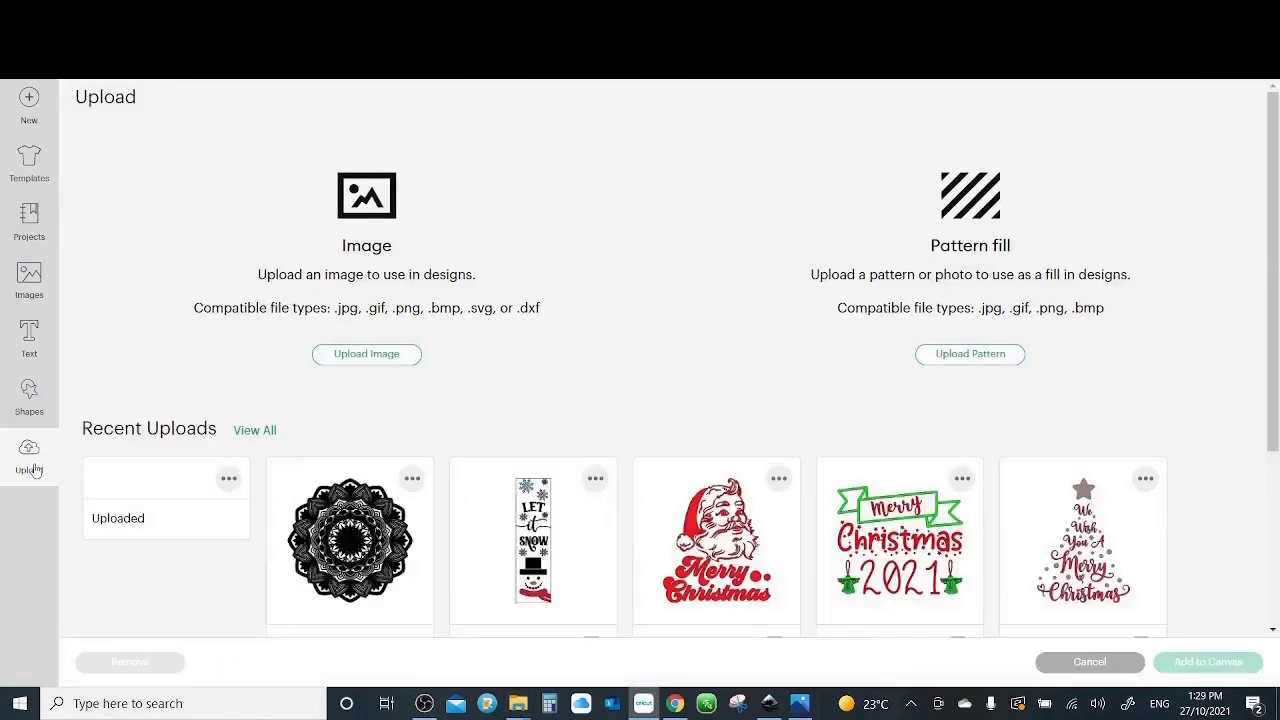
{"action": "left_click", "coordinate": [336, 354]}
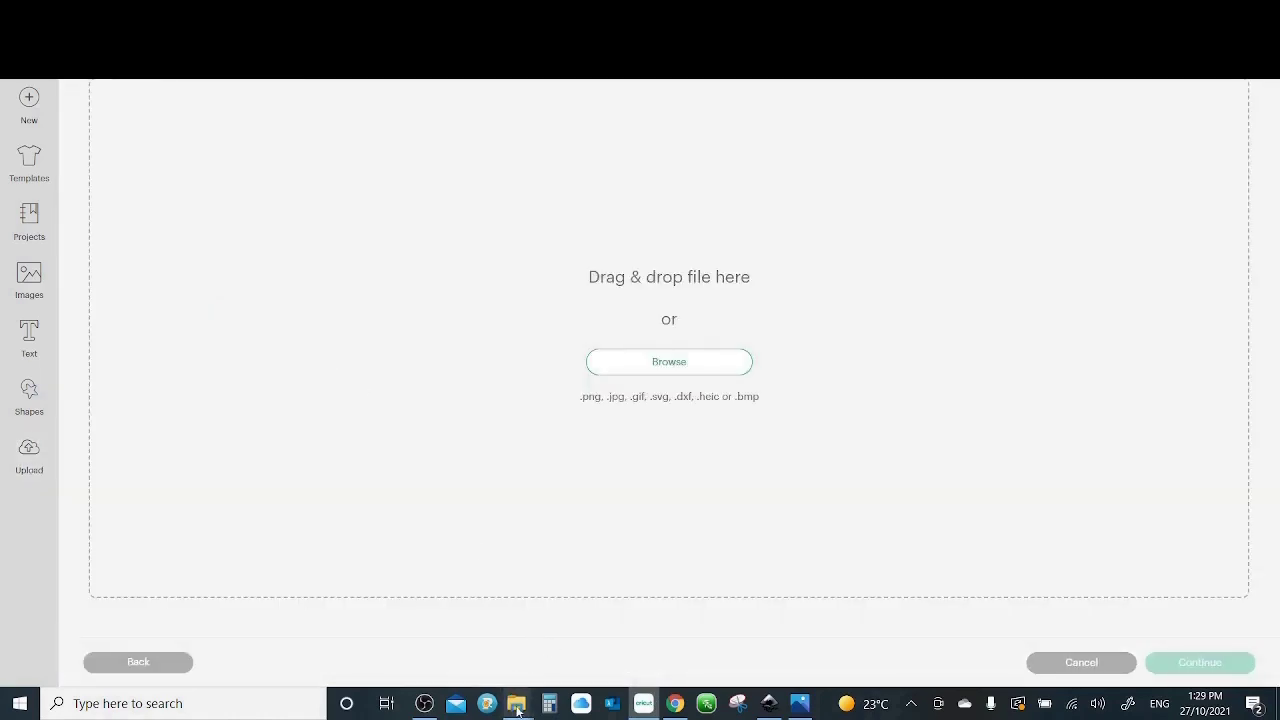
{"action": "mouse_move", "coordinate": [517, 710]}
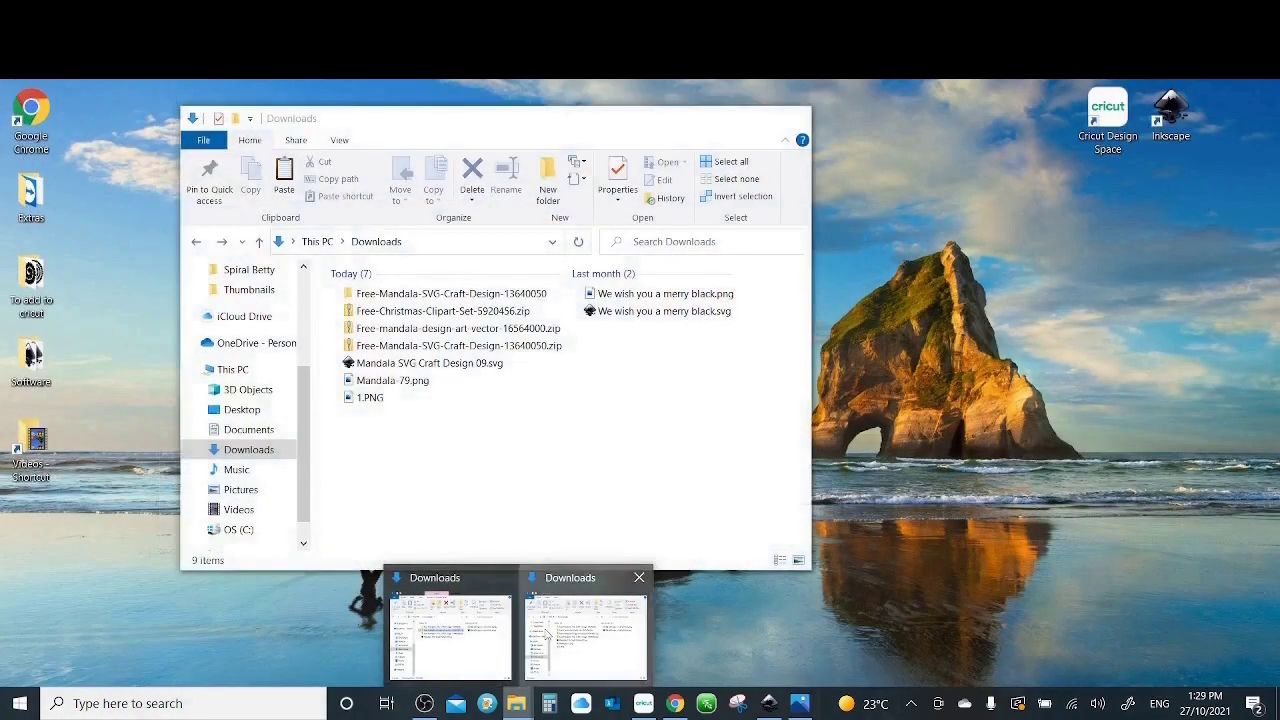
{"action": "left_click", "coordinate": [546, 636]}
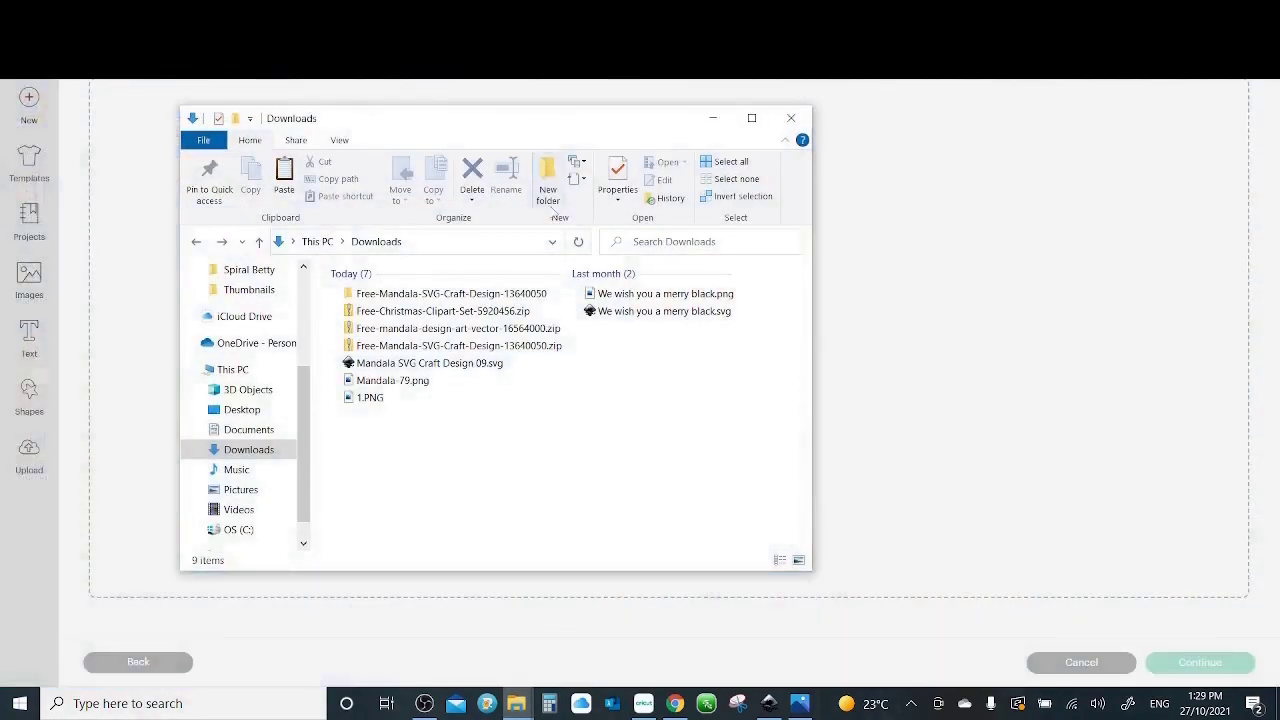
{"action": "left_click_drag", "start_coordinate": [550, 122], "coordinate": [224, 209]}
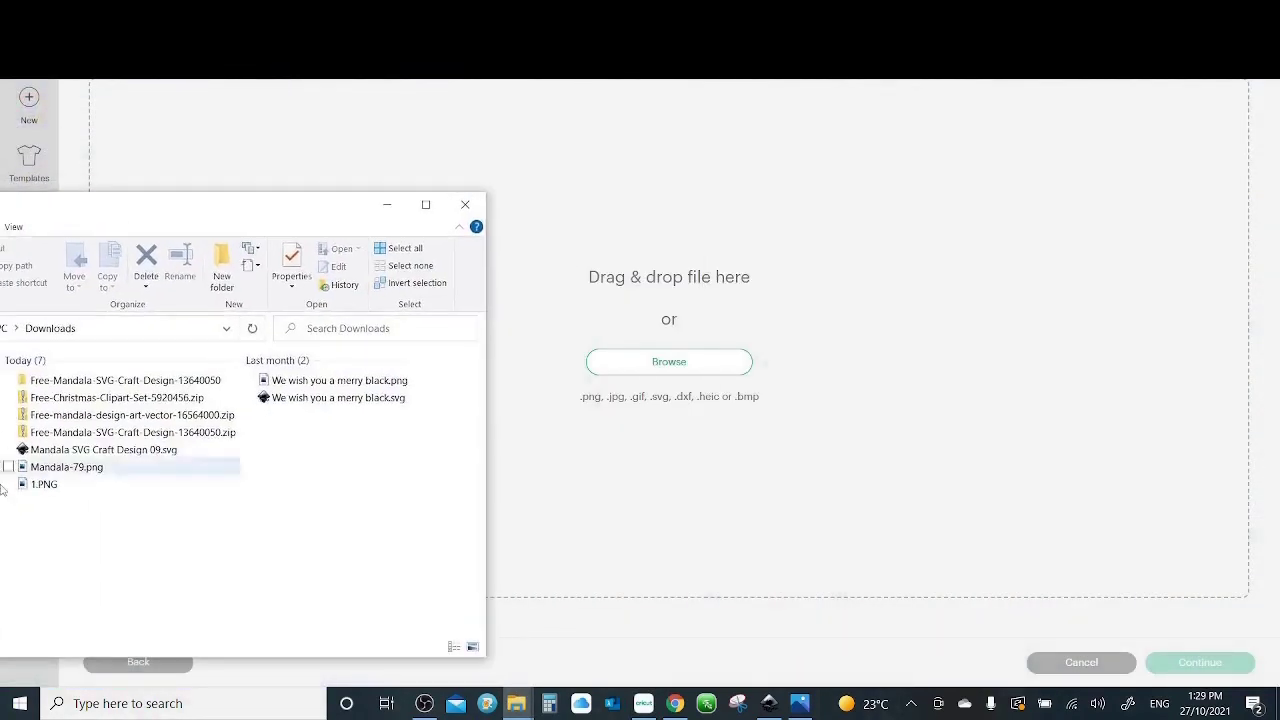
{"action": "left_click_drag", "start_coordinate": [40, 486], "coordinate": [646, 366]}
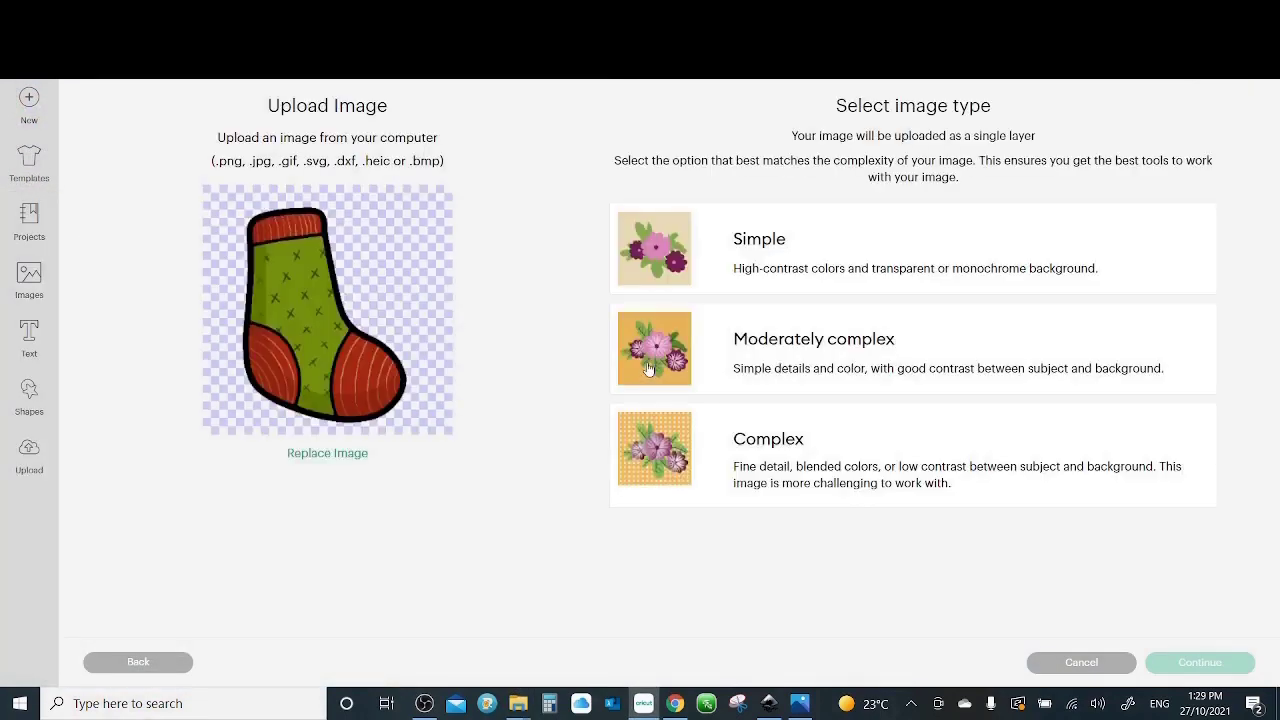
{"action": "left_click", "coordinate": [900, 455]}
{"action": "left_click", "coordinate": [1210, 664]}
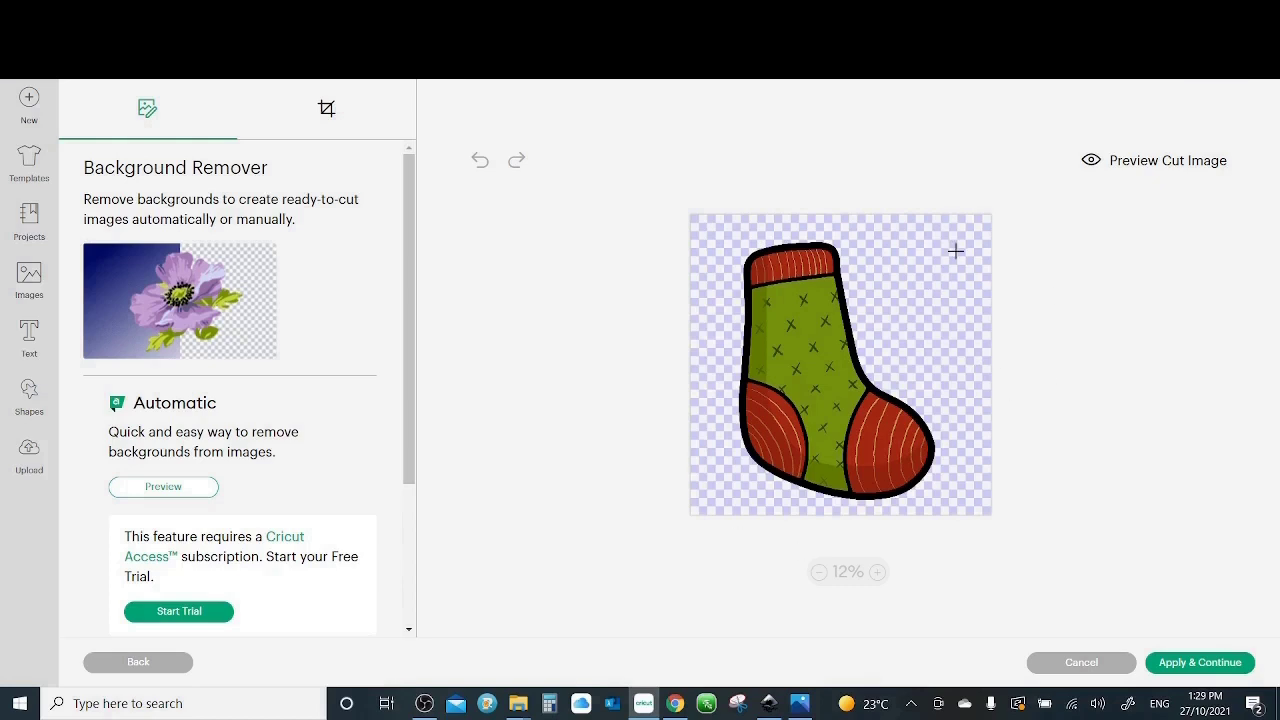
{"action": "left_click", "coordinate": [1169, 163]}
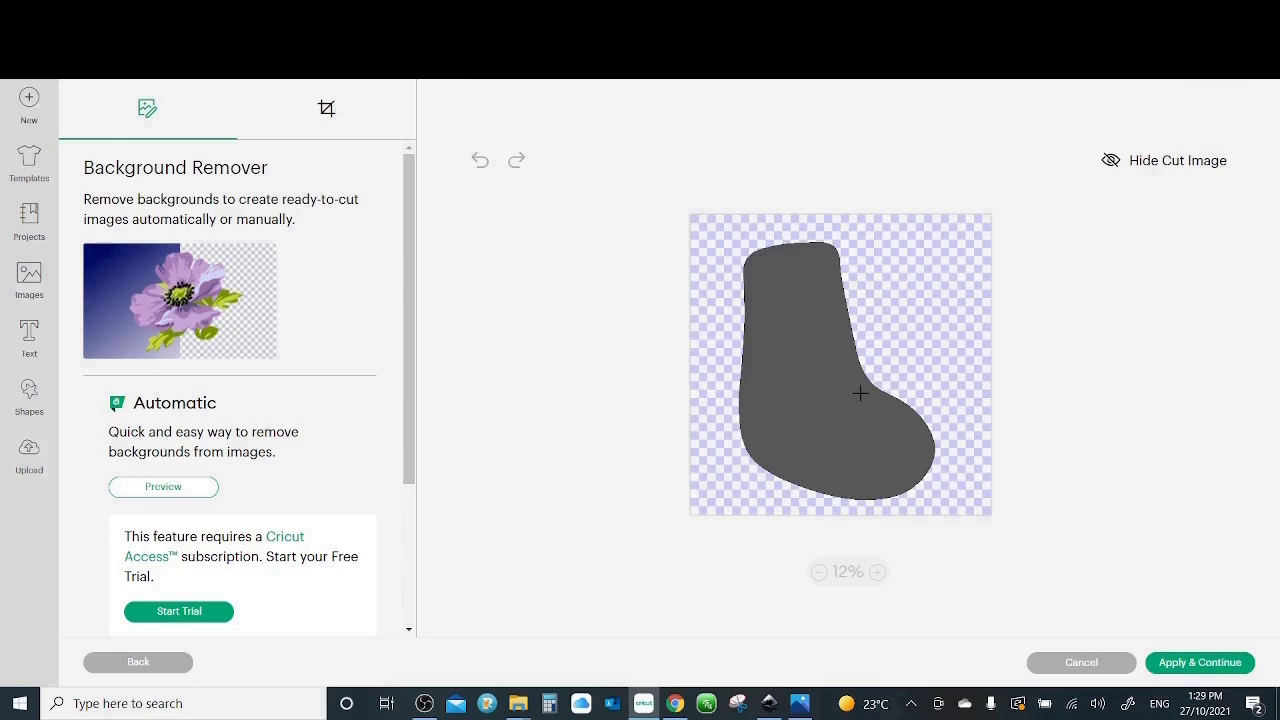
{"action": "left_click", "coordinate": [1188, 161]}
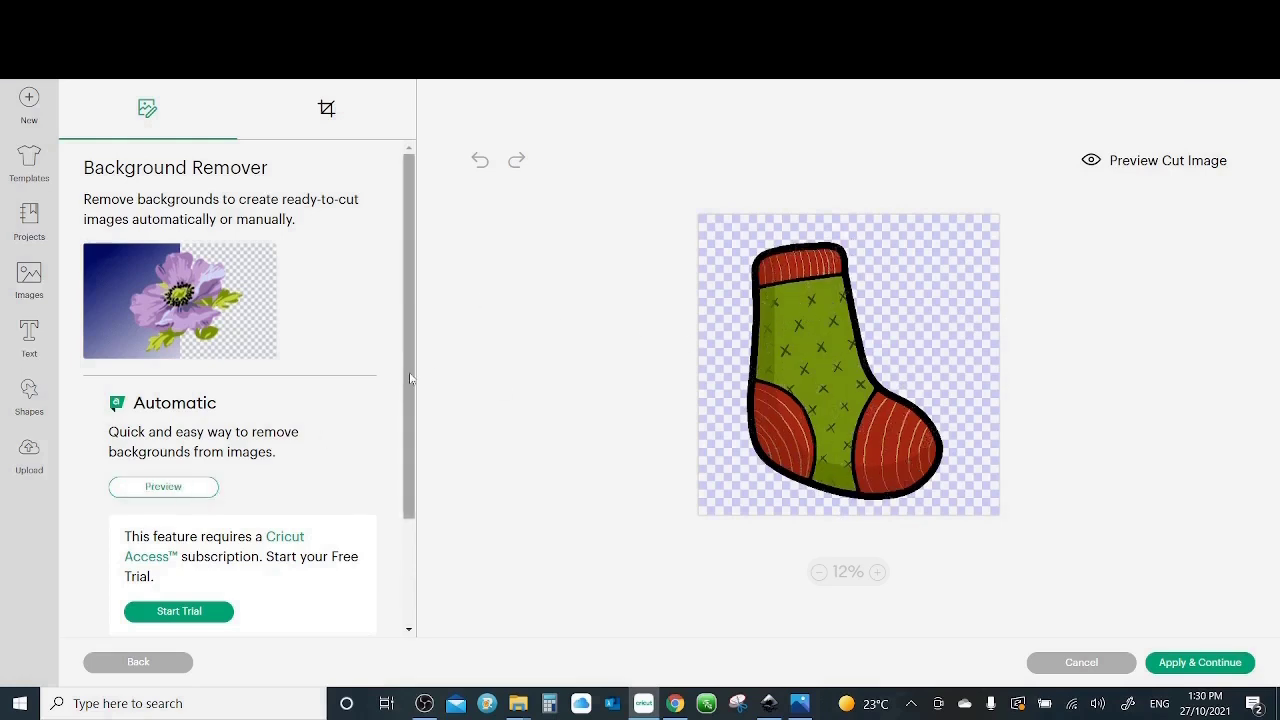
Zoom in and remove the red band at the sock's top and its green body
{"action": "scroll", "coordinate": [411, 388], "scroll_direction": "down", "scroll_amount": 2}
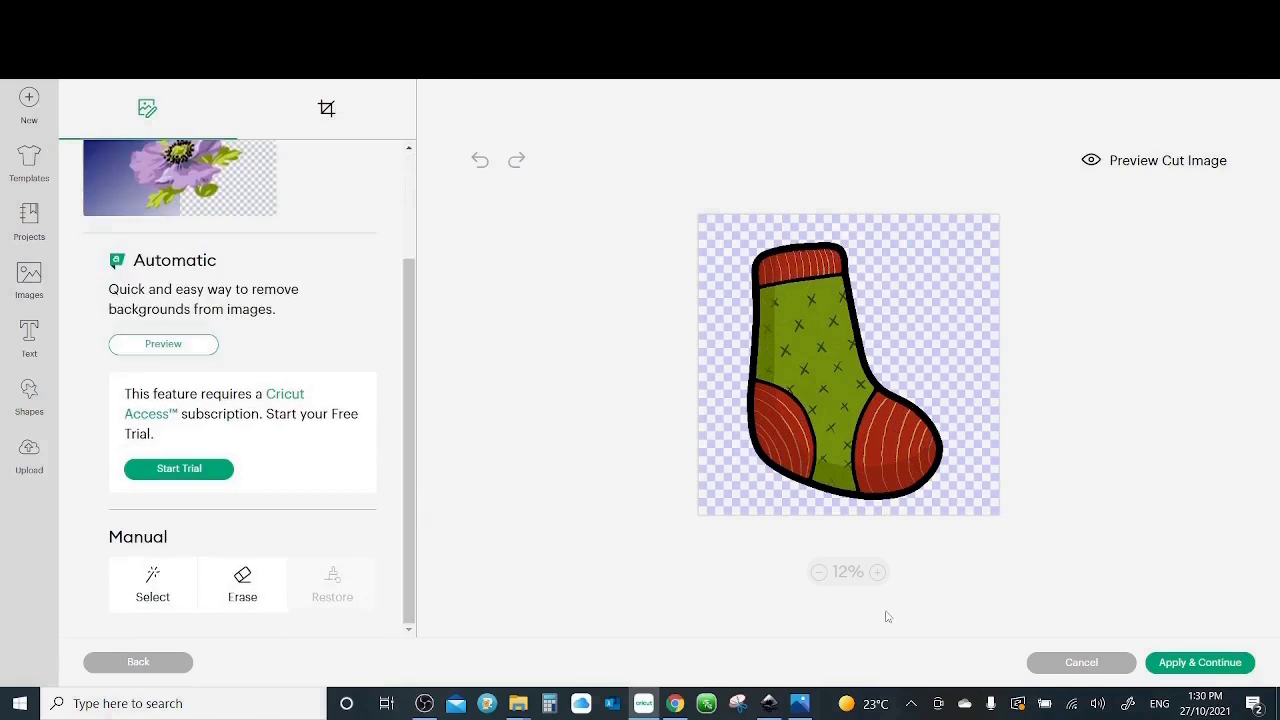
{"action": "left_click", "coordinate": [877, 572]}
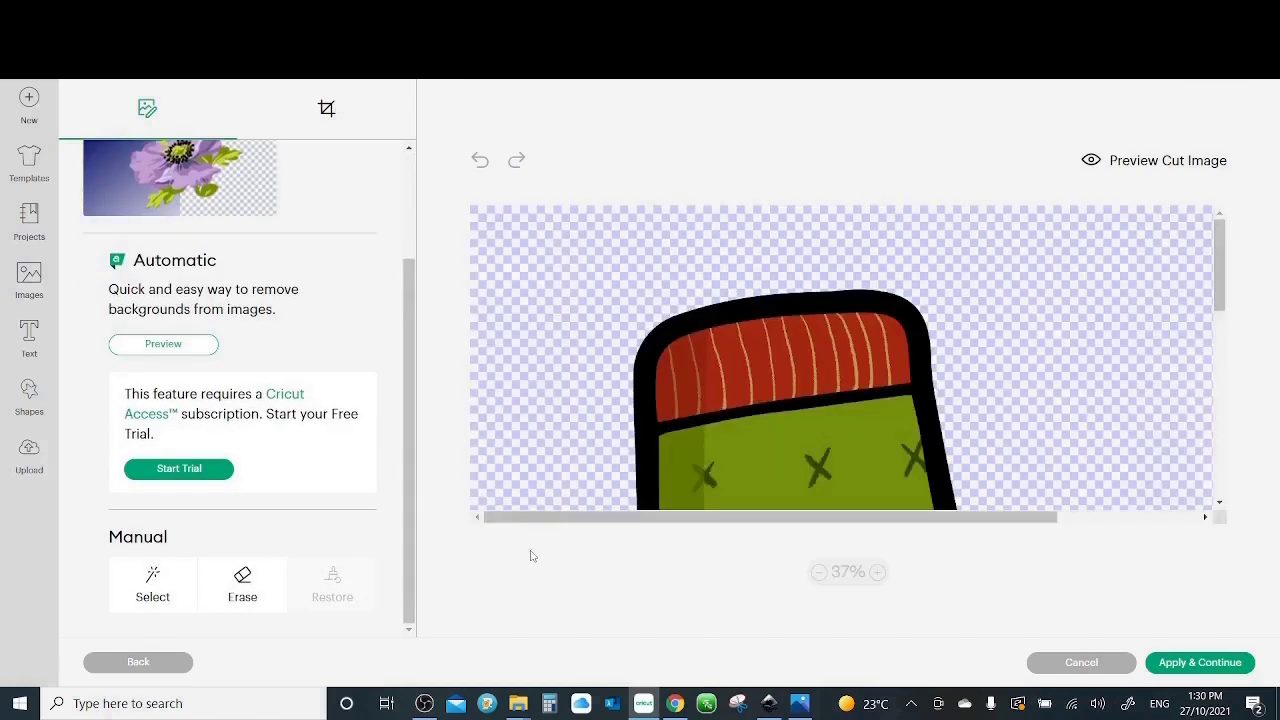
{"action": "left_click", "coordinate": [140, 592]}
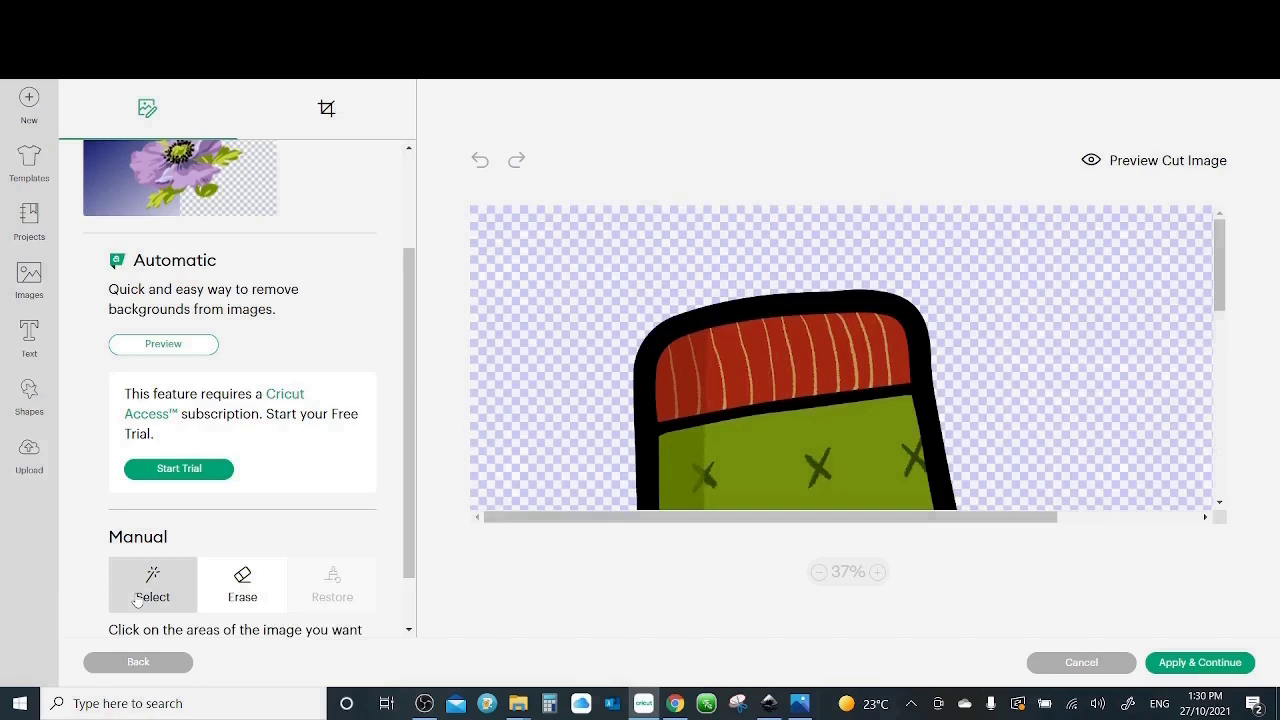
{"action": "left_click", "coordinate": [896, 343]}
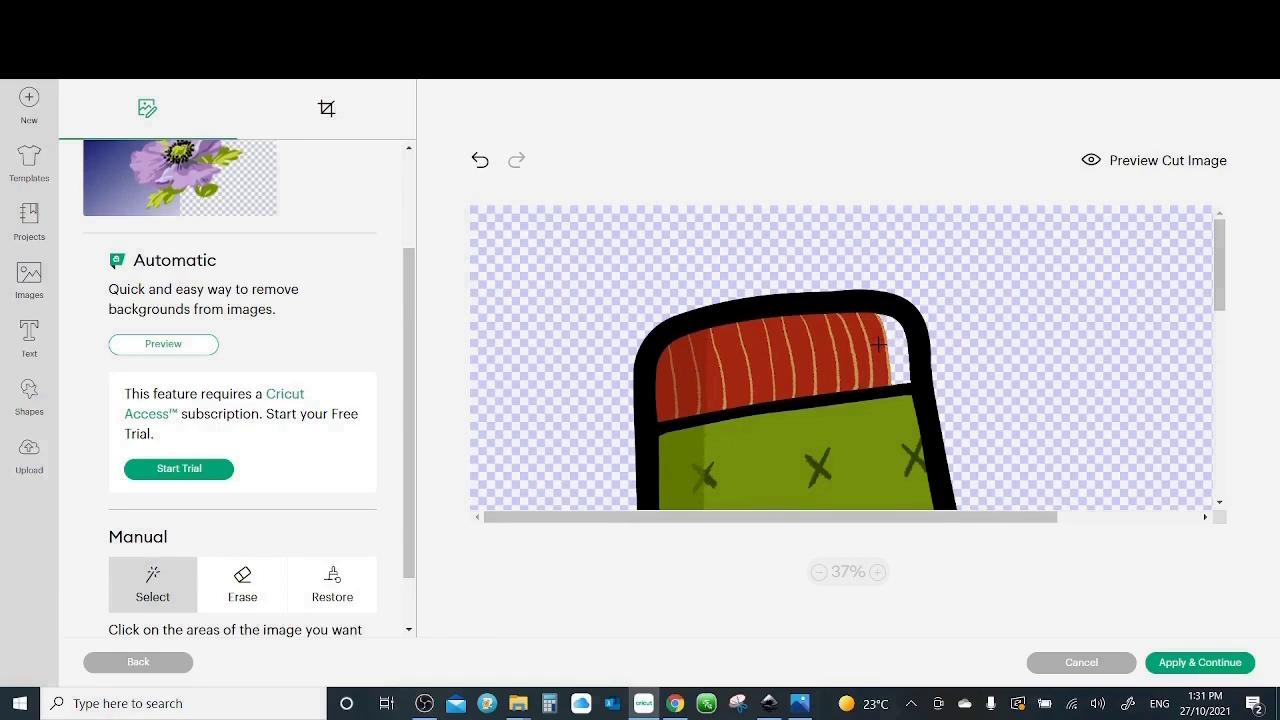
{"action": "mouse_move", "coordinate": [879, 345]}
{"action": "left_mouse_down"}
{"action": "mouse_move", "coordinate": [734, 355]}
{"action": "mouse_move", "coordinate": [658, 392]}
{"action": "left_mouse_up"}
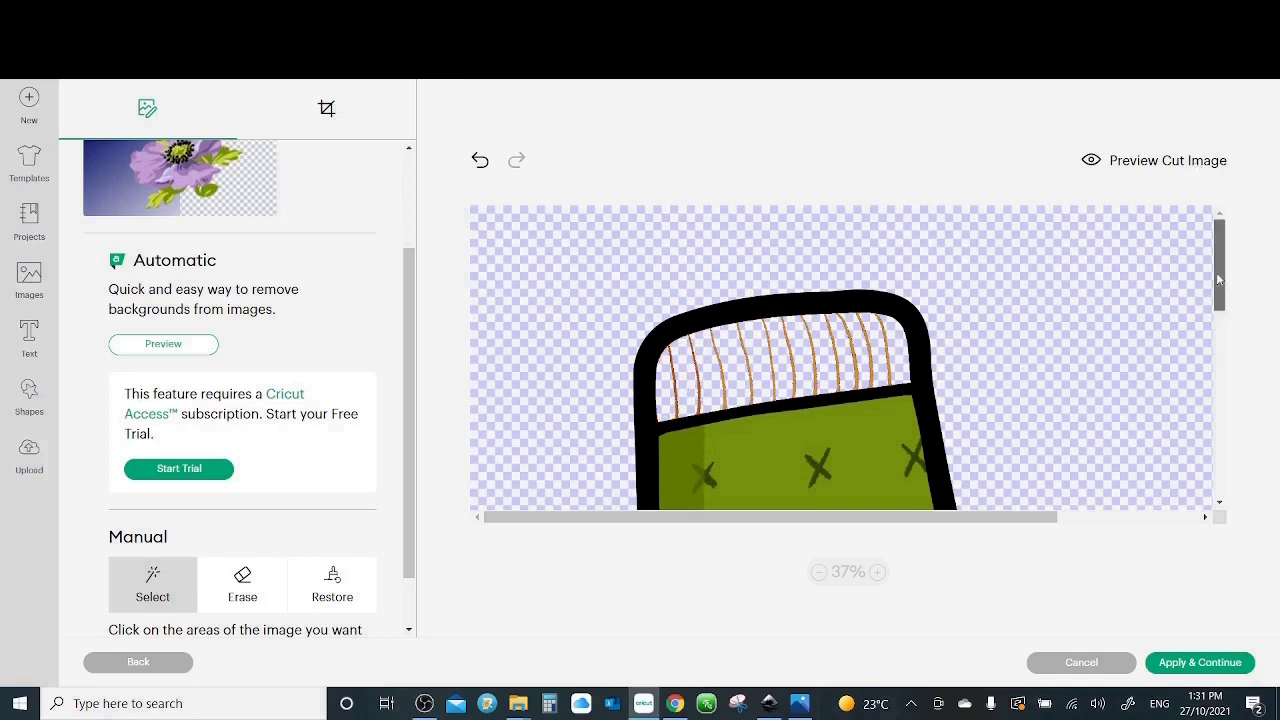
{"action": "left_click_drag", "start_coordinate": [1218, 280], "coordinate": [1218, 338]}
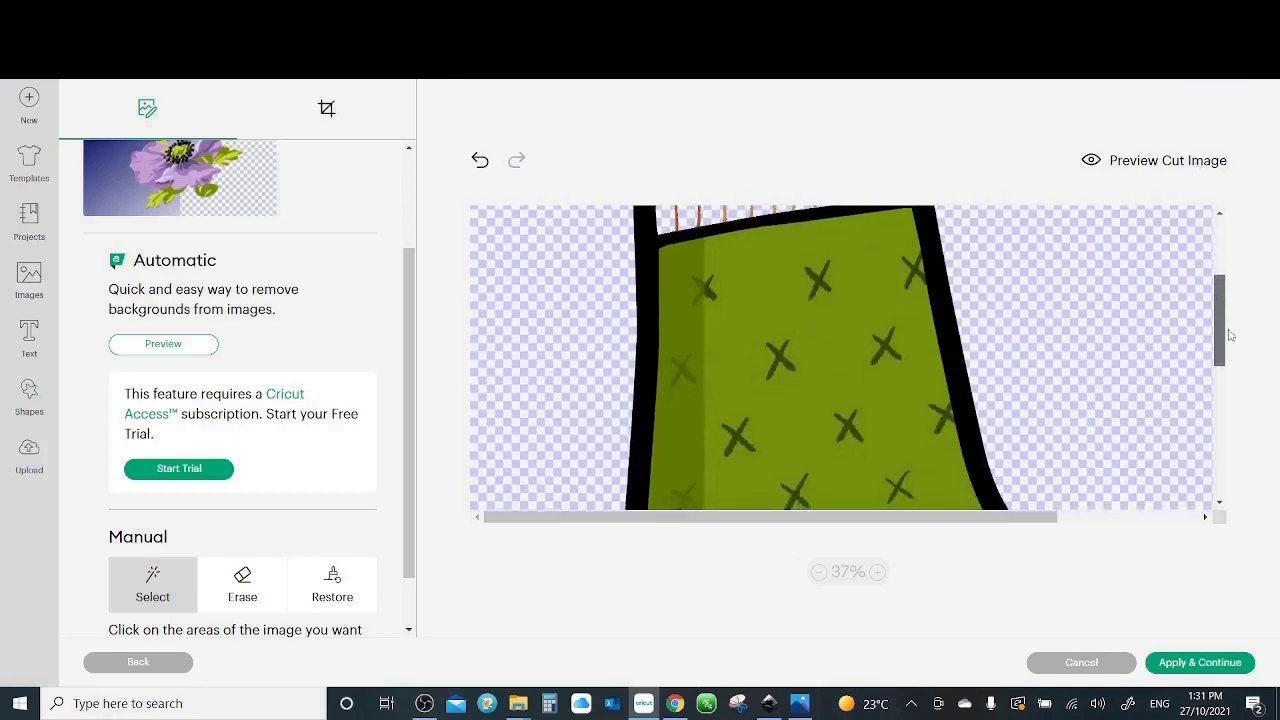
{"action": "left_click", "coordinate": [837, 324]}
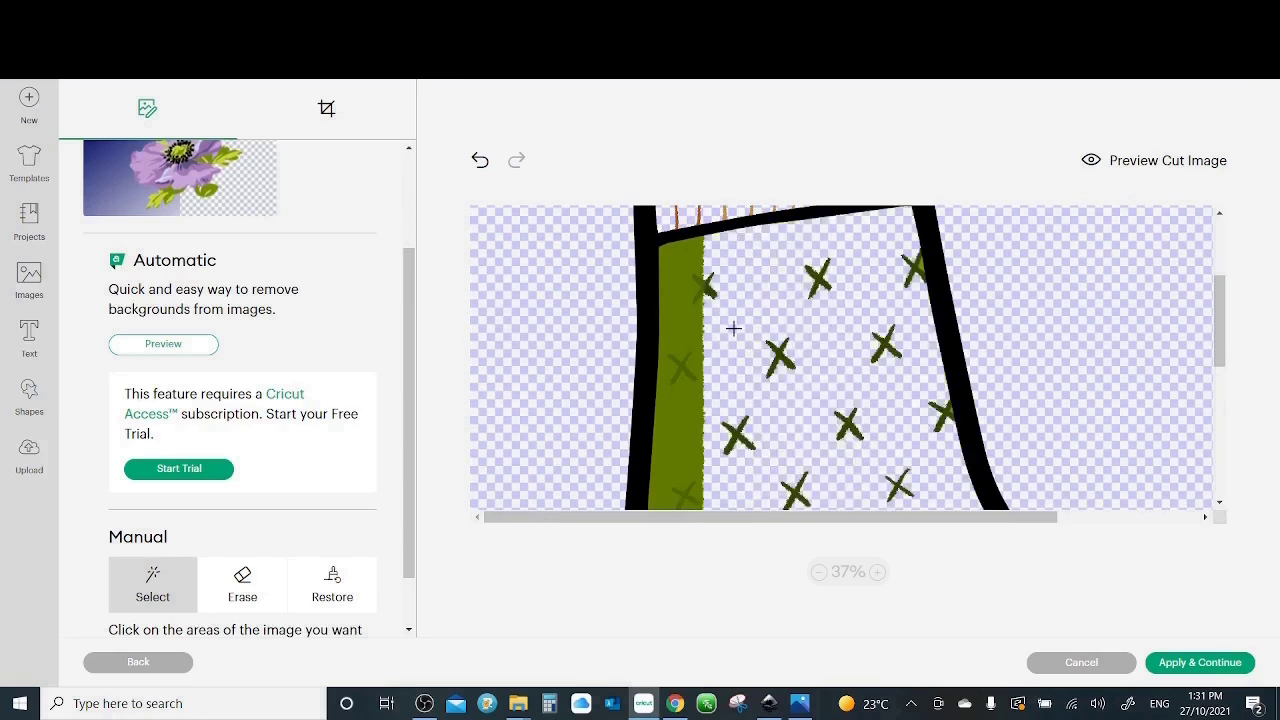
{"action": "left_click", "coordinate": [682, 325]}
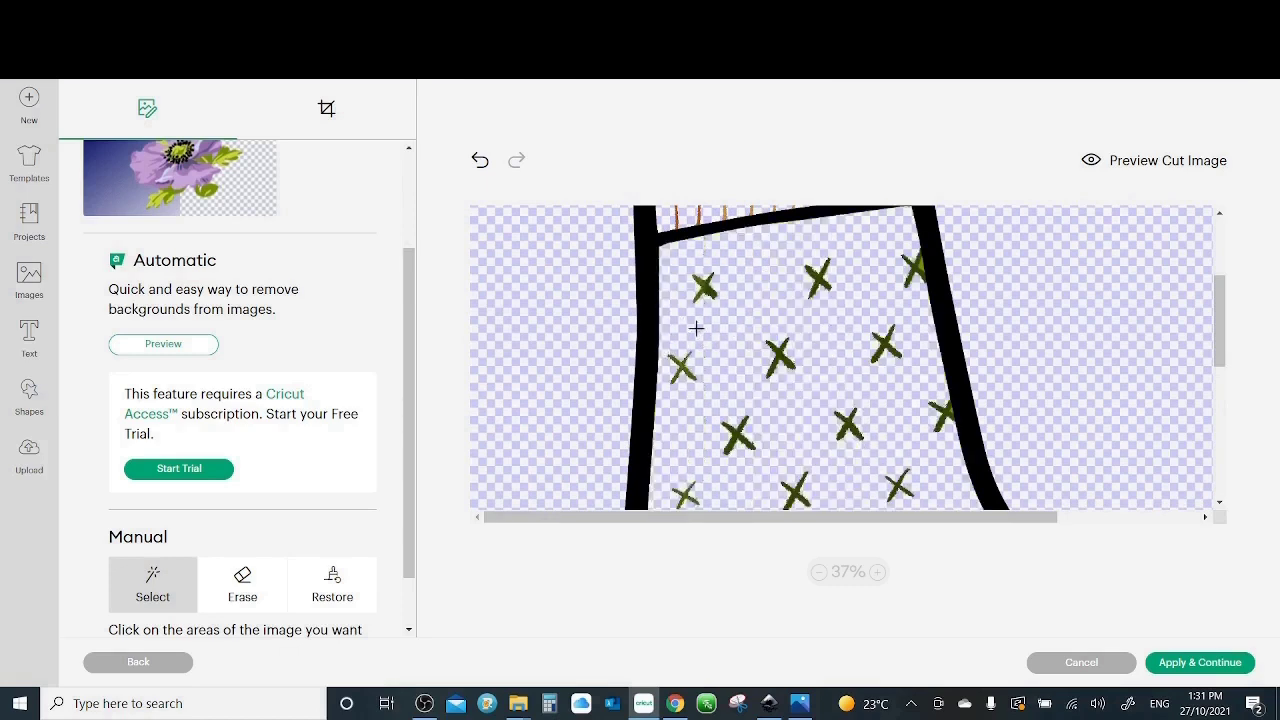
Remove the red fills from the sock's heel and toe
{"action": "left_click_drag", "start_coordinate": [1222, 337], "coordinate": [1224, 430]}
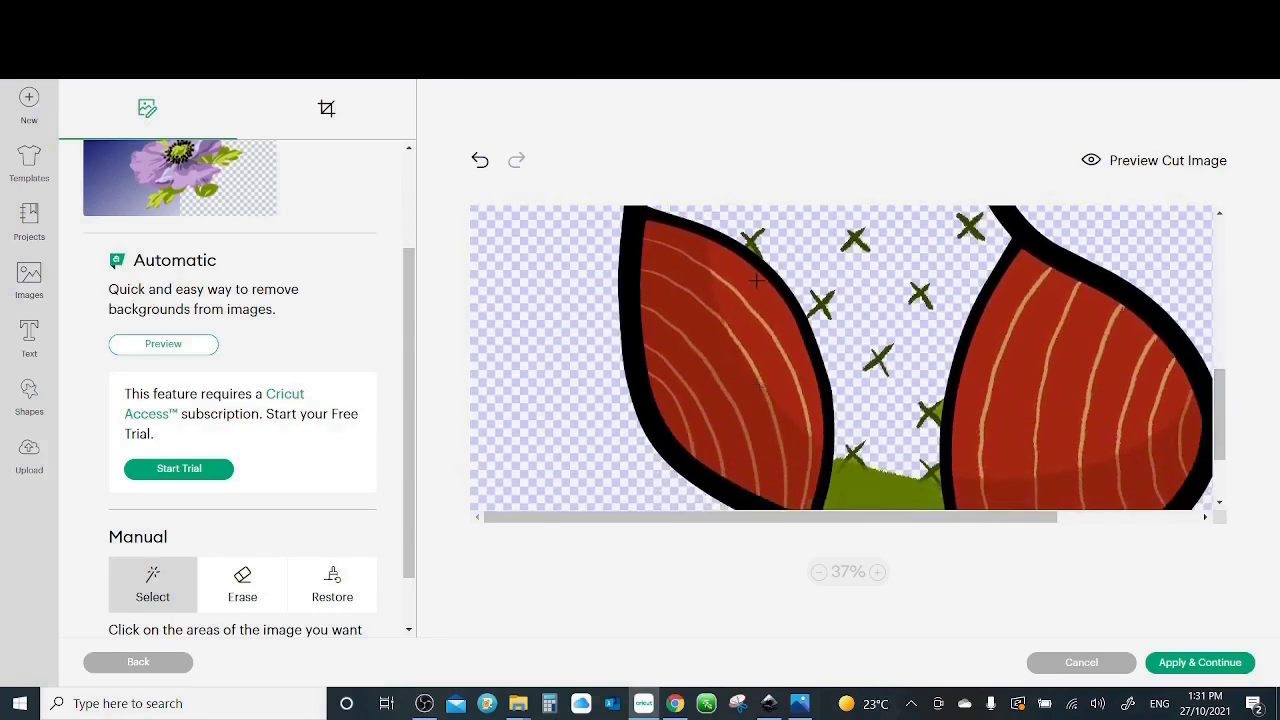
{"action": "left_click", "coordinate": [738, 309]}
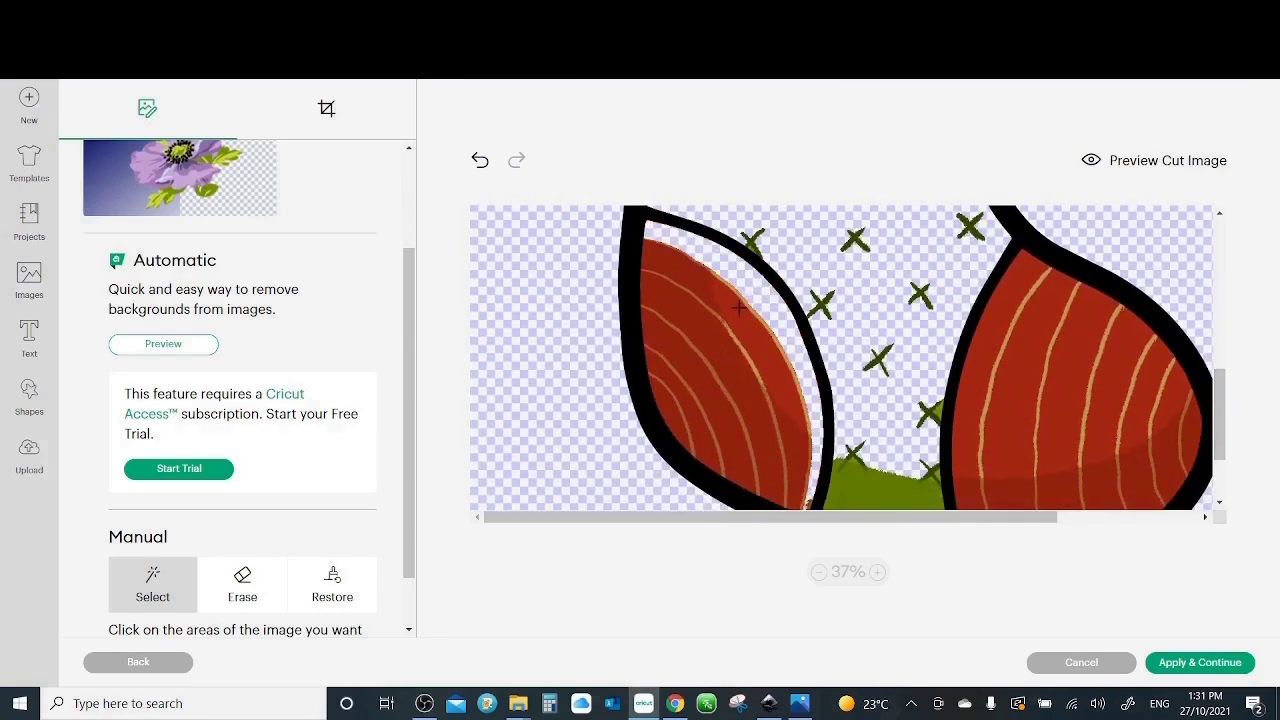
{"action": "left_click", "coordinate": [718, 352]}
{"action": "left_click", "coordinate": [718, 352]}
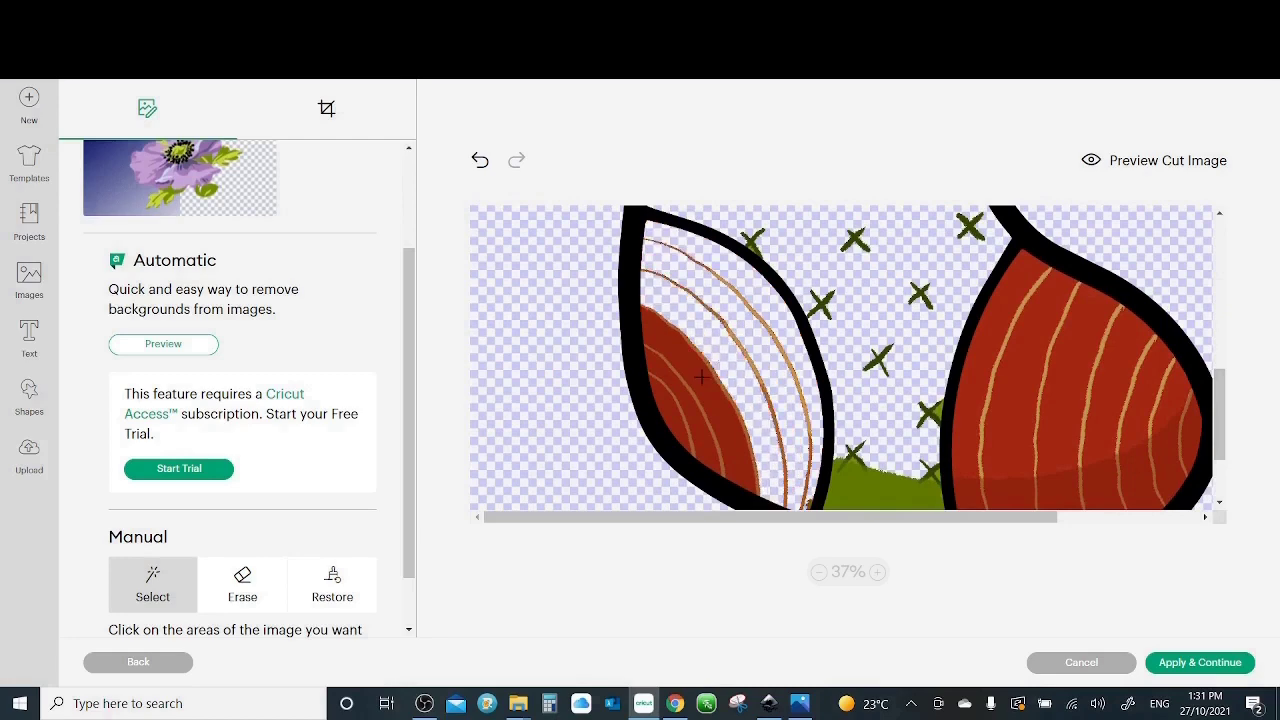
{"action": "scroll", "coordinate": [1187, 308], "scroll_direction": "up", "scroll_amount": 3}
{"action": "left_click", "coordinate": [1187, 308]}
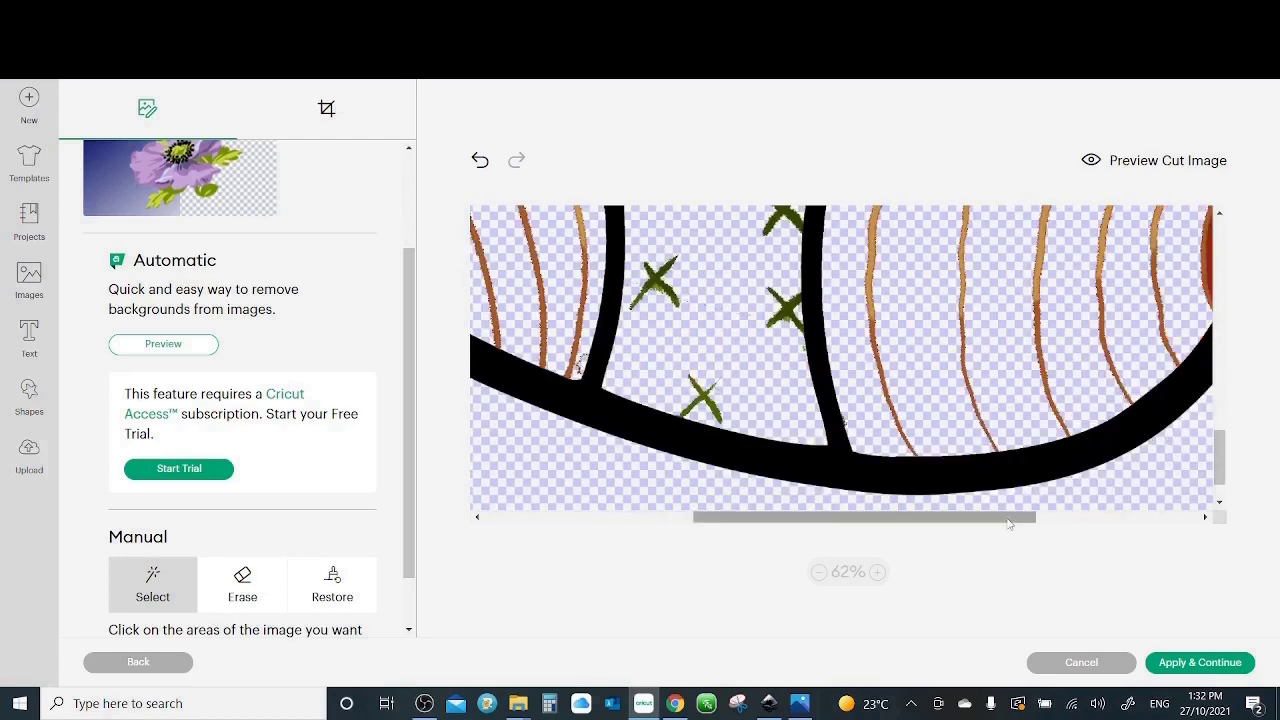
{"action": "left_click_drag", "start_coordinate": [1011, 517], "coordinate": [1063, 517]}
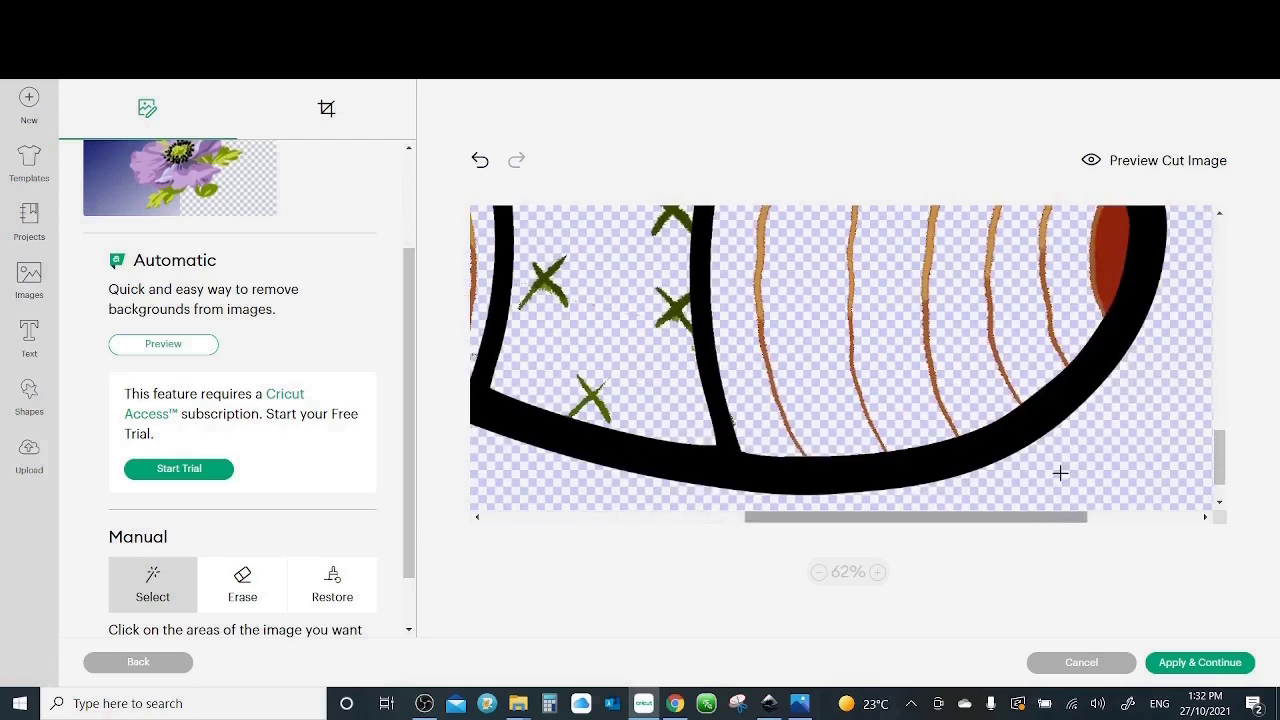
{"action": "left_click", "coordinate": [1100, 257]}
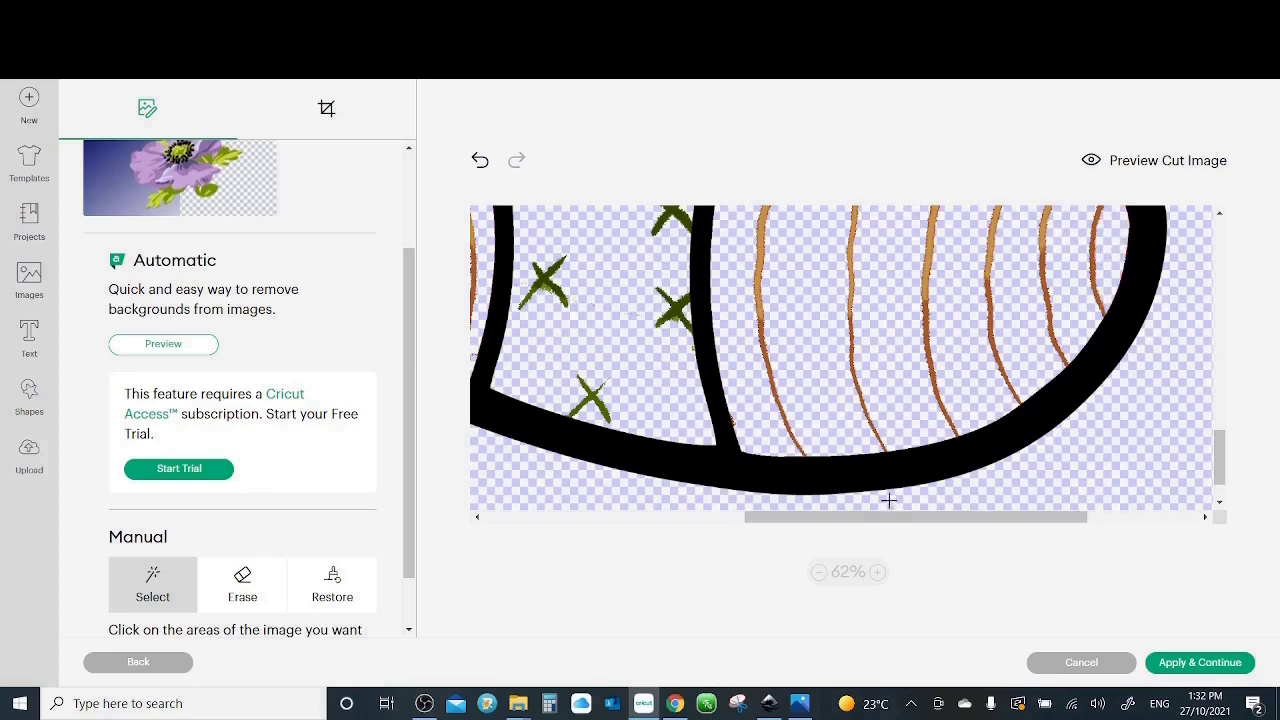
Zoom out to the whole sock and preview its cut outline
{"action": "left_click", "coordinate": [817, 574]}
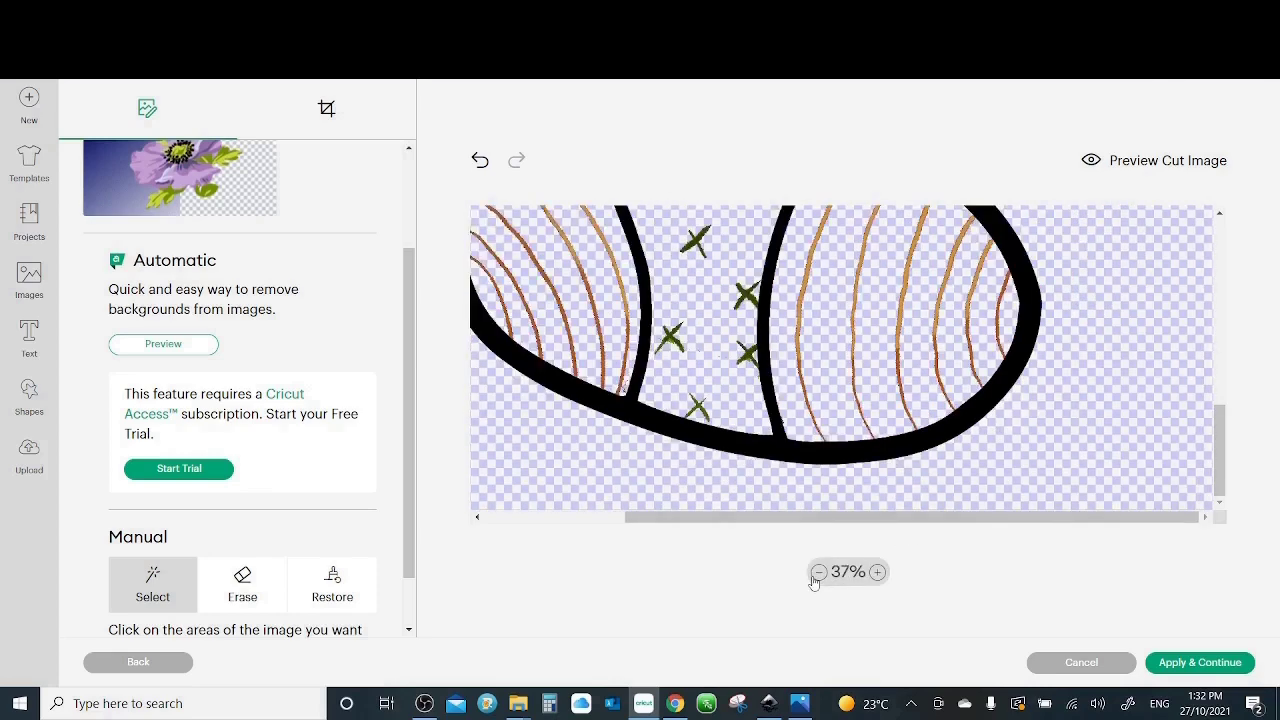
{"action": "left_click", "coordinate": [817, 574]}
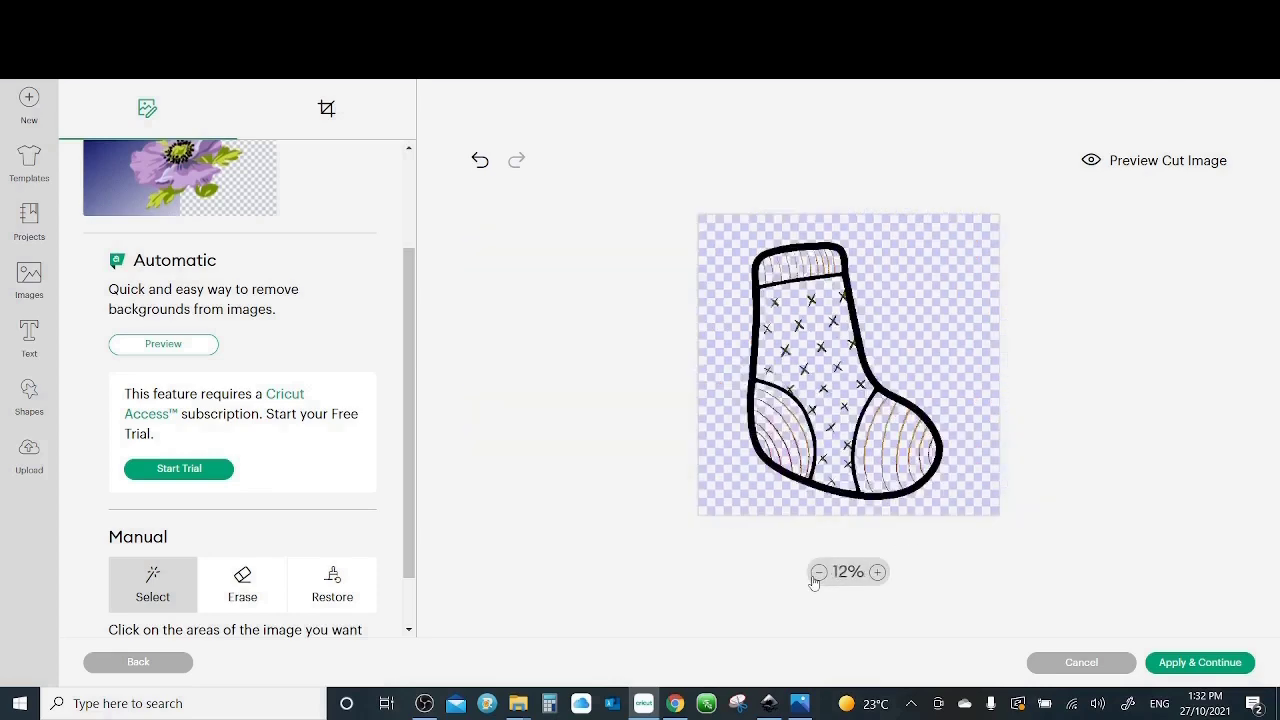
{"action": "left_click", "coordinate": [1137, 162]}
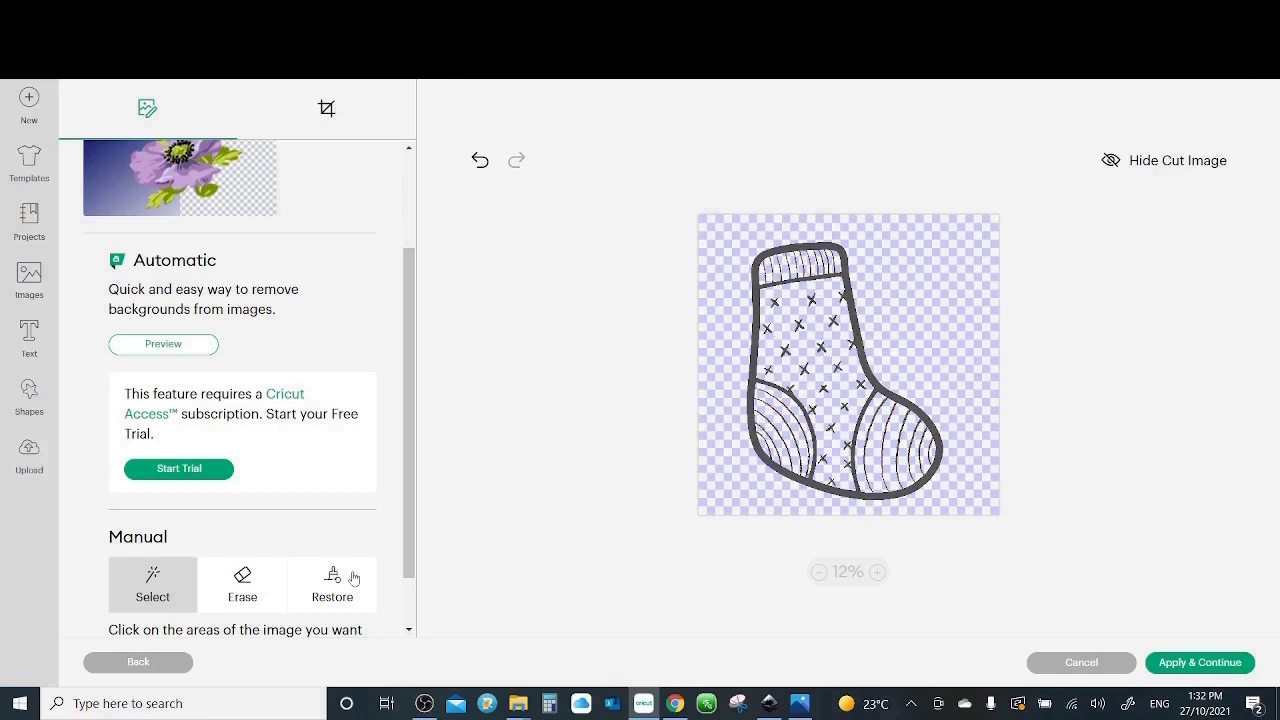
Erase the stray green X marks at the toe, undoing the erase that cut the outline
{"action": "left_click", "coordinate": [246, 590]}
{"action": "scroll", "coordinate": [694, 409], "scroll_direction": "up", "scroll_amount": 3}
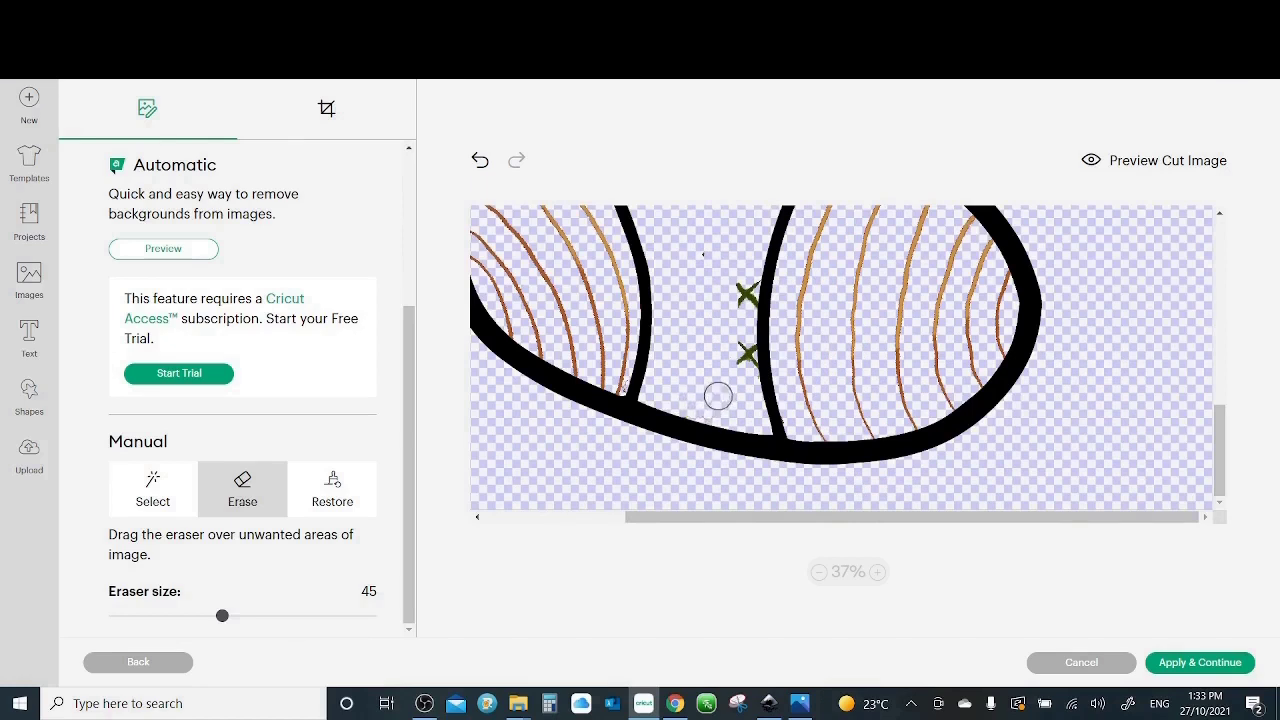
{"action": "mouse_move", "coordinate": [730, 376]}
{"action": "left_mouse_down"}
{"action": "mouse_move", "coordinate": [754, 354]}
{"action": "mouse_move", "coordinate": [742, 349]}
{"action": "mouse_move", "coordinate": [740, 361]}
{"action": "mouse_move", "coordinate": [780, 352]}
{"action": "mouse_move", "coordinate": [728, 354]}
{"action": "left_mouse_up"}
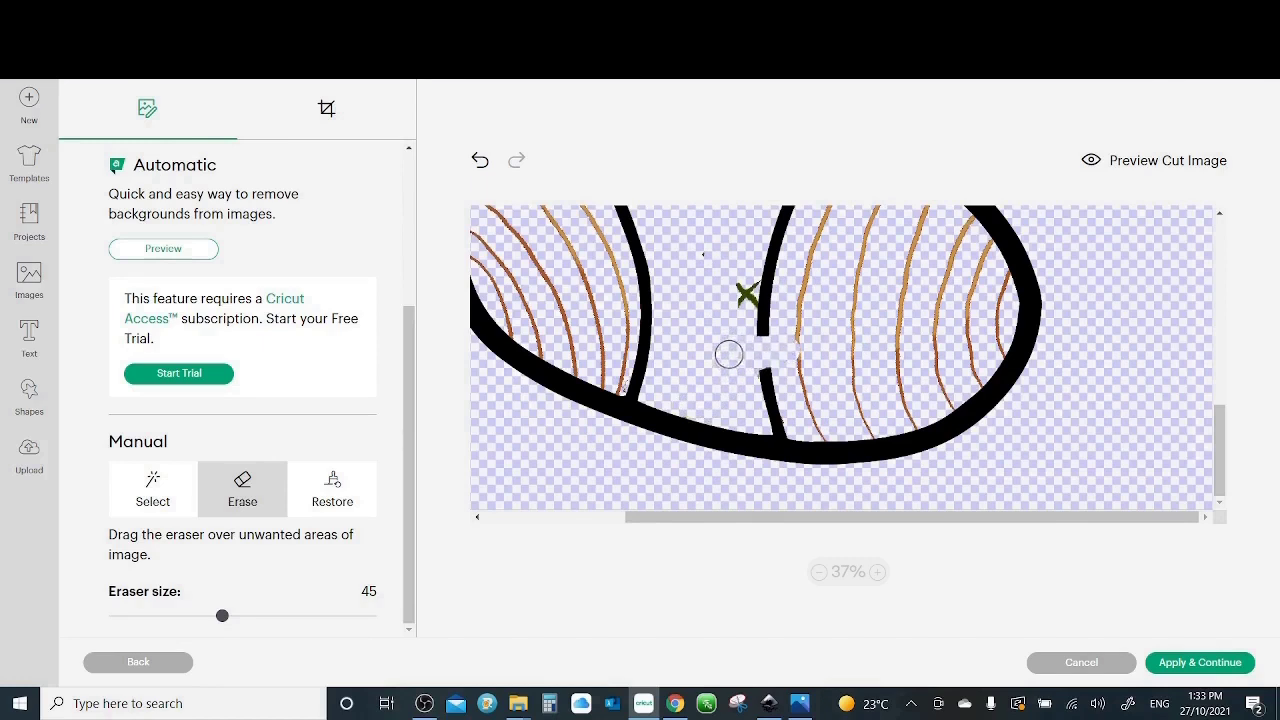
{"action": "left_click", "coordinate": [486, 172]}
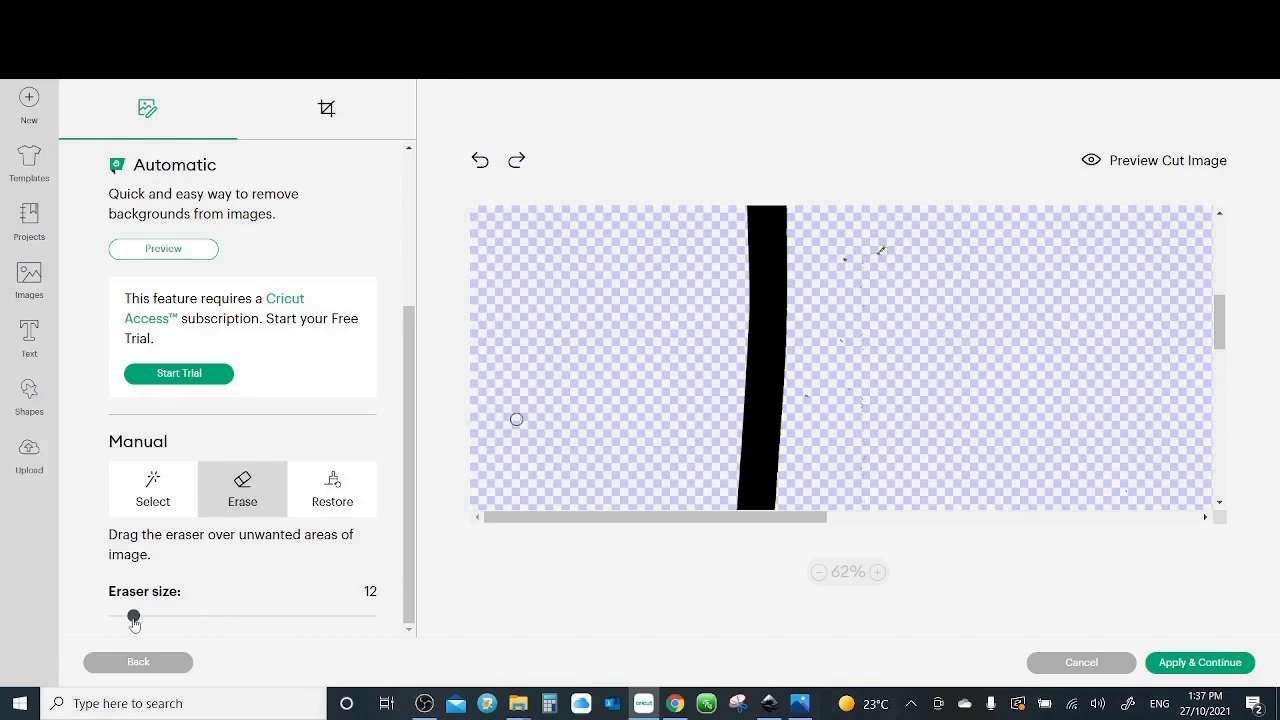
Enlarge the eraser to size 35 and wipe away the stray dot and green mark by the outline
{"action": "left_click_drag", "start_coordinate": [134, 616], "coordinate": [195, 616]}
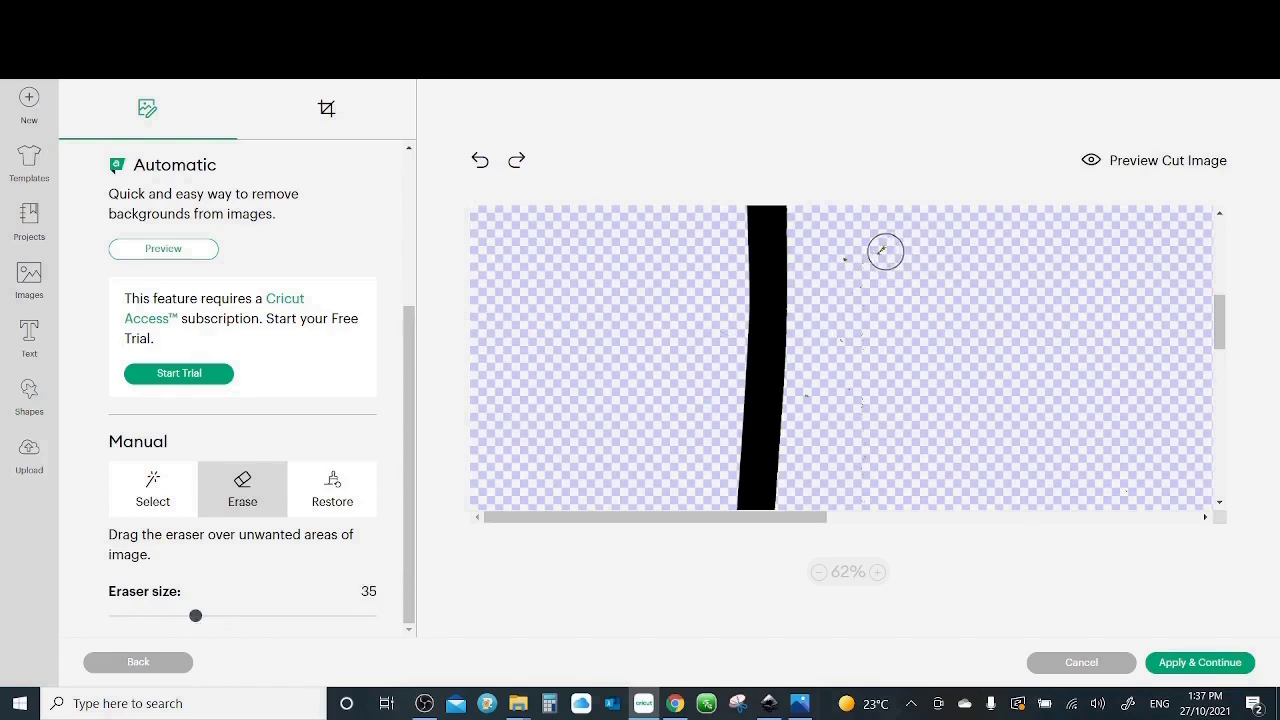
{"action": "left_click_drag", "start_coordinate": [885, 252], "coordinate": [852, 266]}
{"action": "left_click", "coordinate": [818, 571]}
{"action": "left_click", "coordinate": [818, 571]}
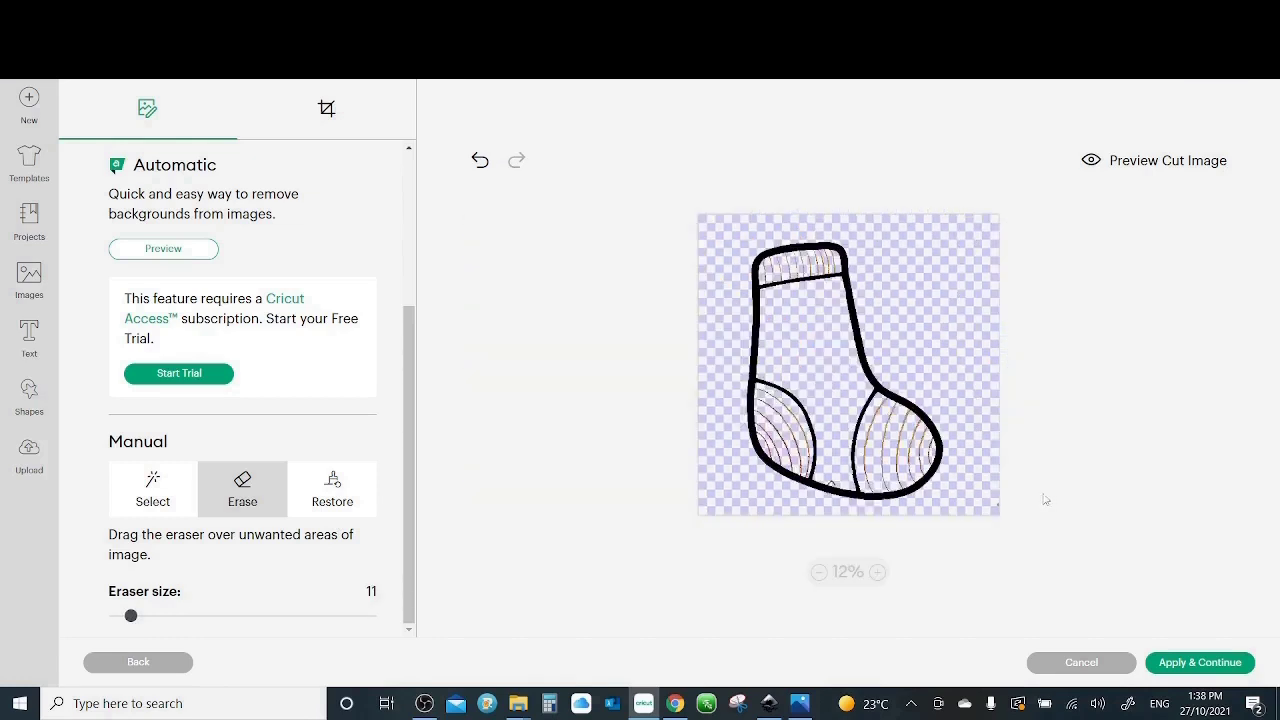
{"action": "left_click", "coordinate": [877, 571]}
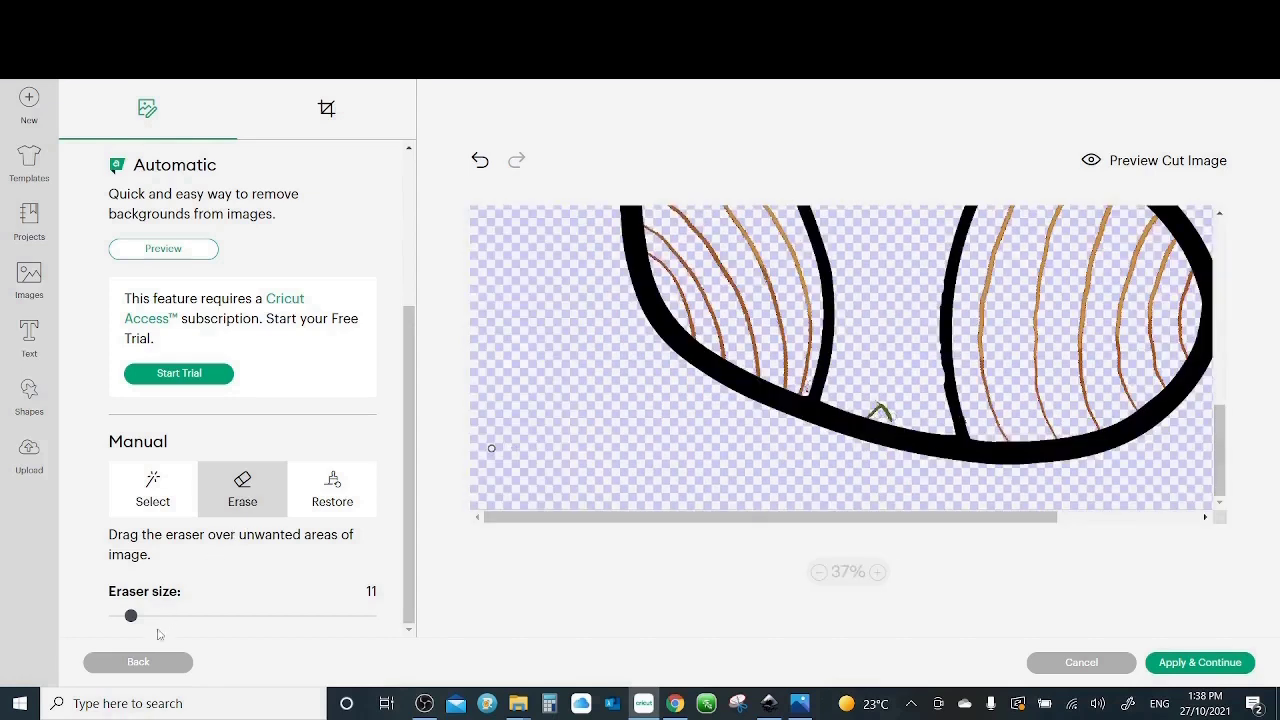
{"action": "left_click_drag", "start_coordinate": [130, 616], "coordinate": [149, 616]}
{"action": "left_click_drag", "start_coordinate": [890, 415], "coordinate": [876, 409]}
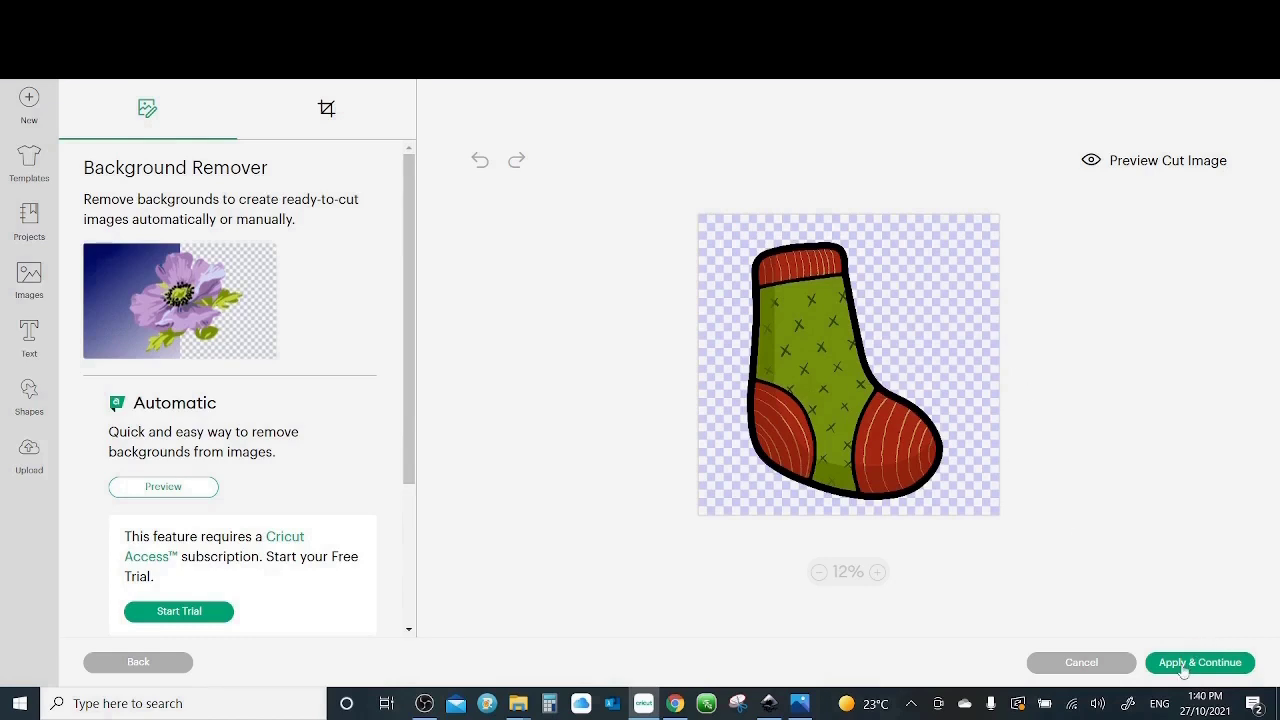
Save the cleaned sock as a Print Then Cut image and add it from Recent Uploads to the canvas
{"action": "left_click", "coordinate": [1185, 666]}
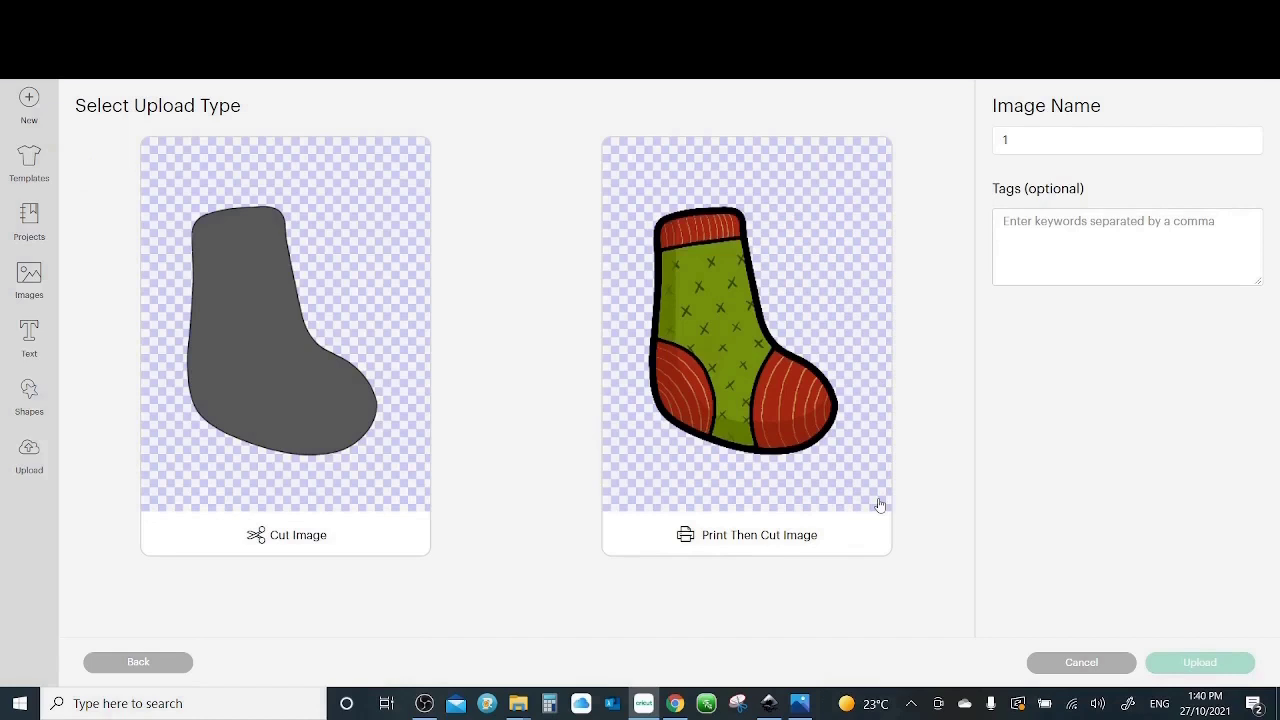
{"action": "left_click", "coordinate": [793, 357]}
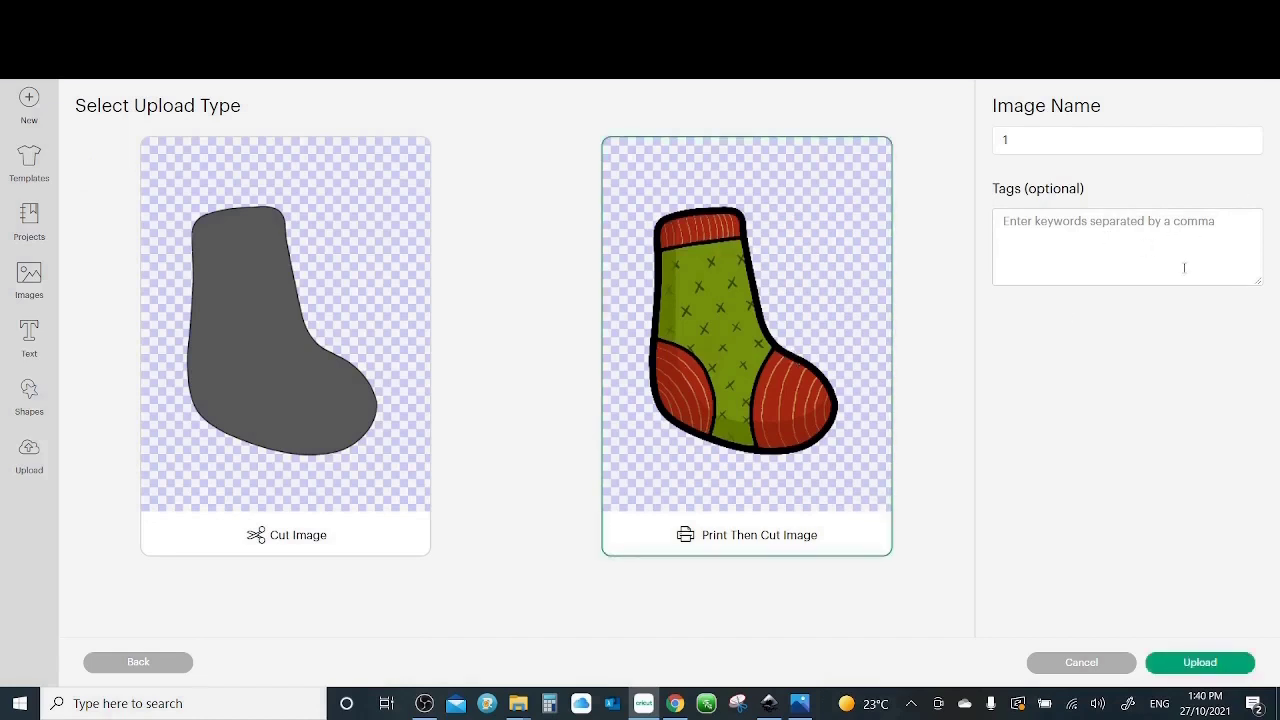
{"action": "left_click", "coordinate": [1208, 664]}
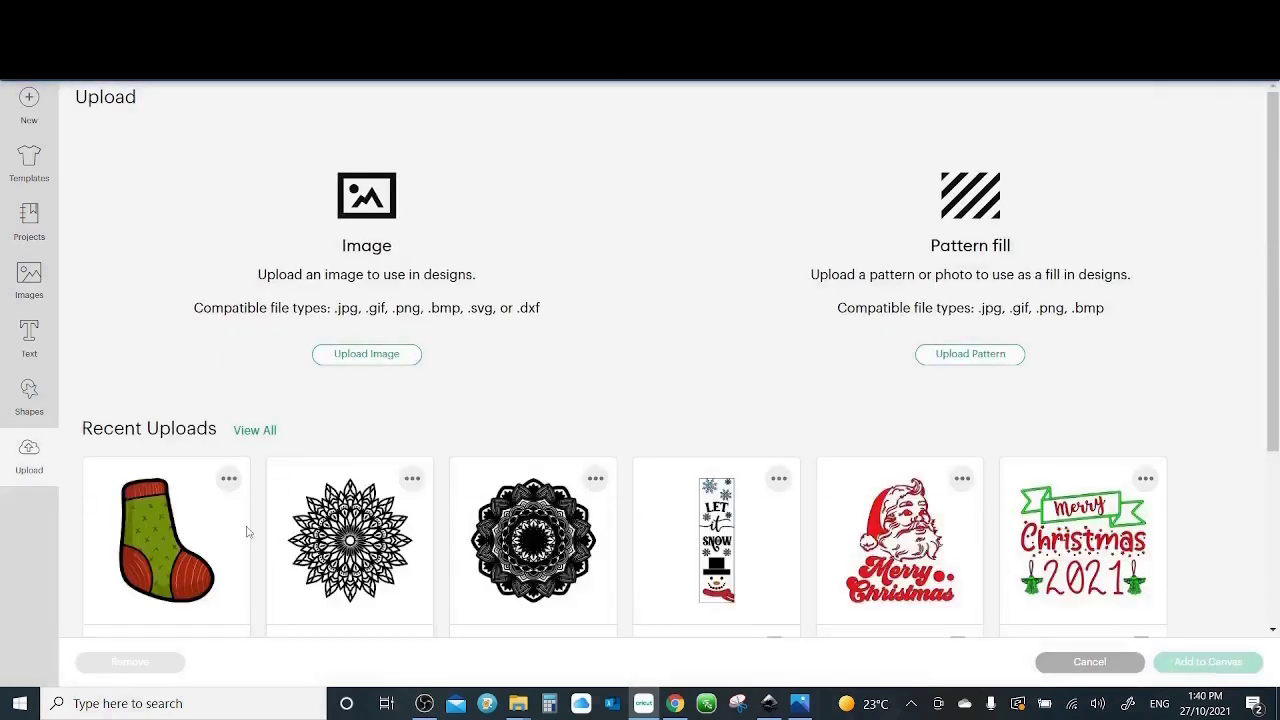
{"action": "left_click", "coordinate": [248, 532]}
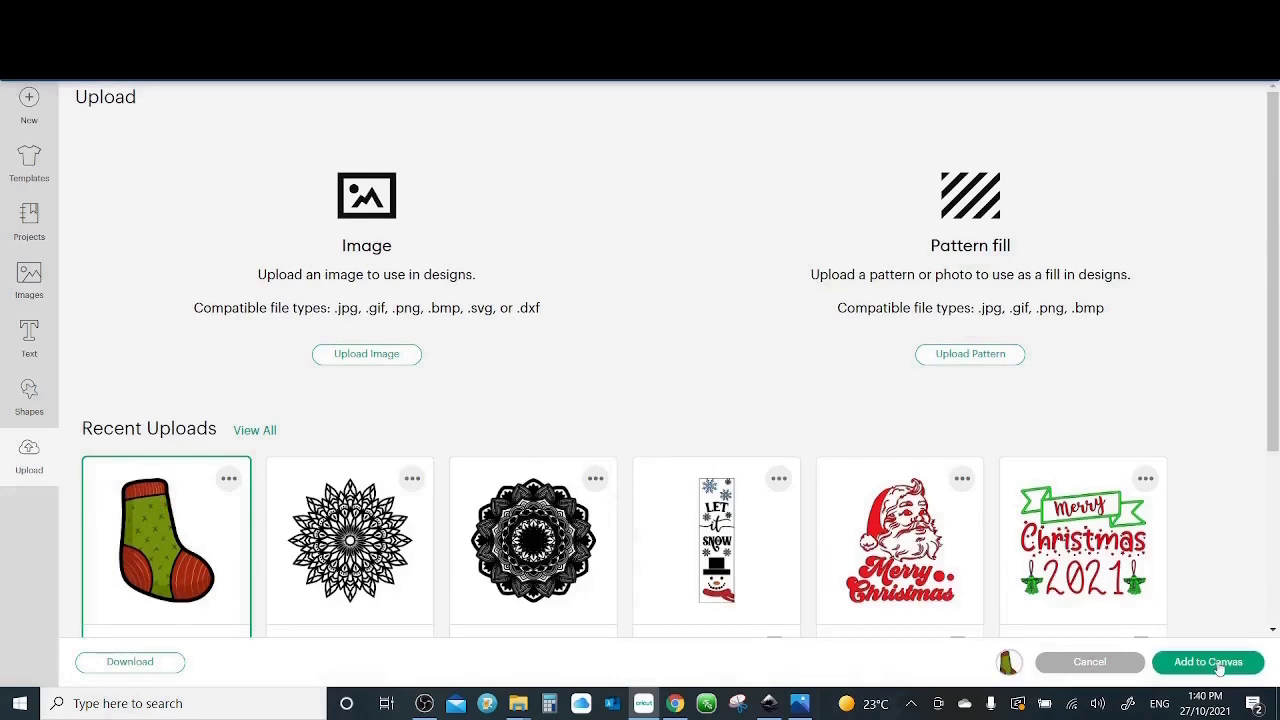
{"action": "left_click", "coordinate": [1218, 666]}
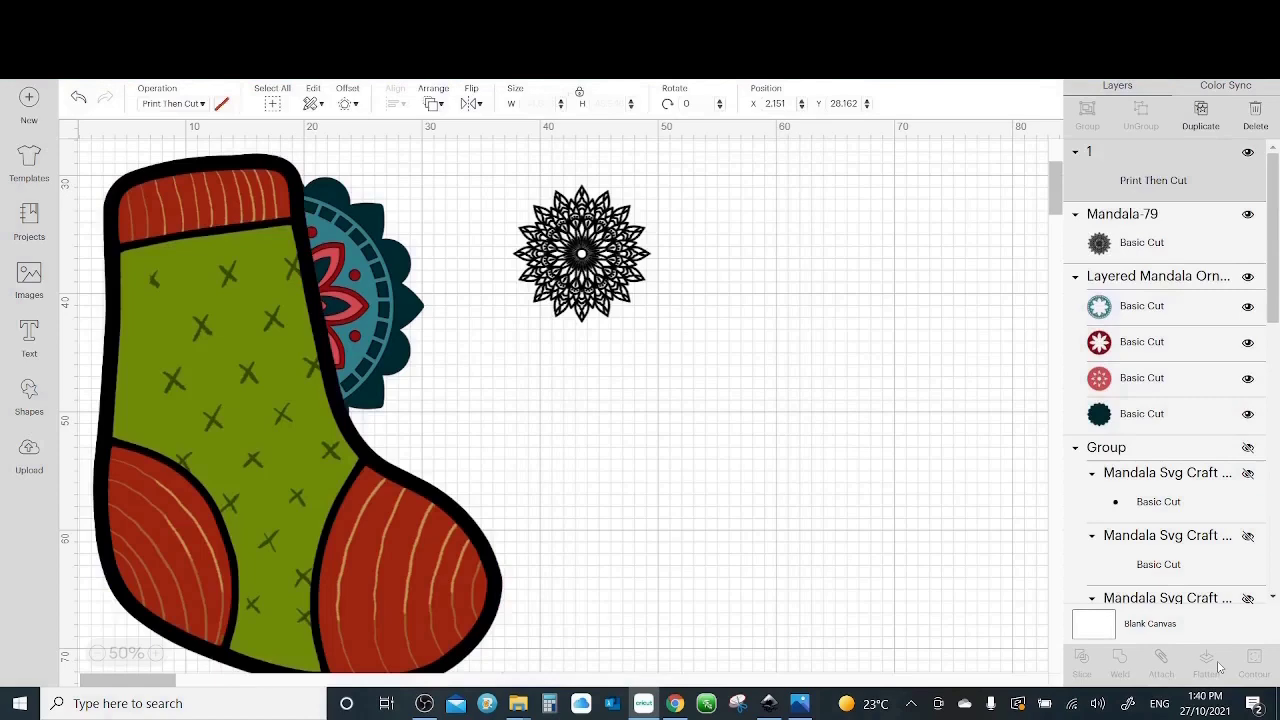
Resize the sock to about 15 × 19 cm and place it lower right on the canvas
{"action": "left_click_drag", "start_coordinate": [421, 553], "coordinate": [828, 382]}
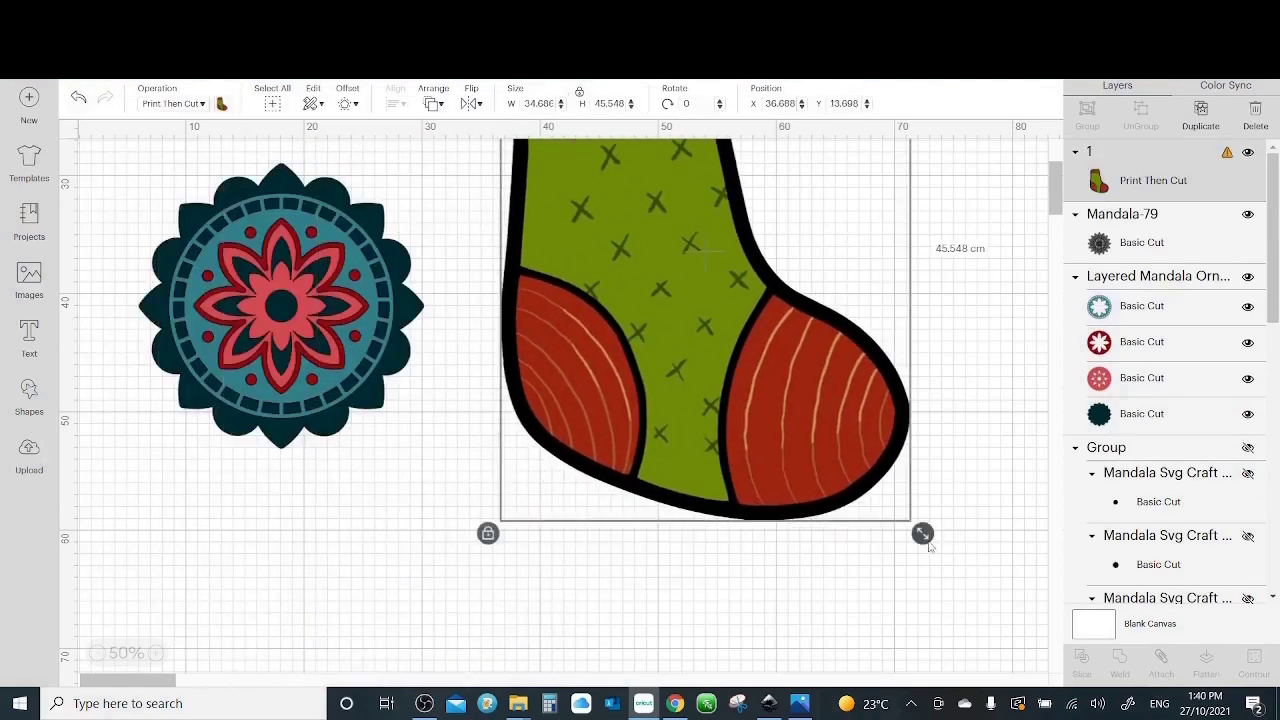
{"action": "left_click_drag", "start_coordinate": [928, 545], "coordinate": [766, 432]}
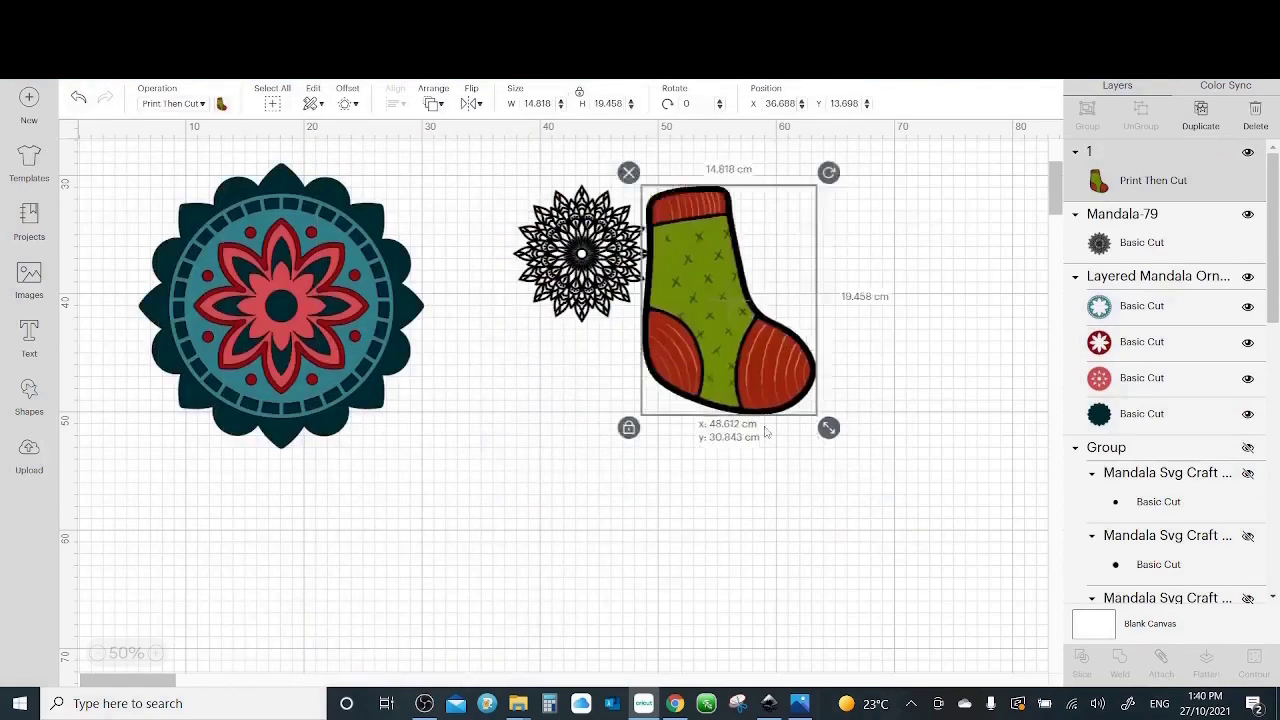
{"action": "left_click_drag", "start_coordinate": [733, 383], "coordinate": [750, 543]}
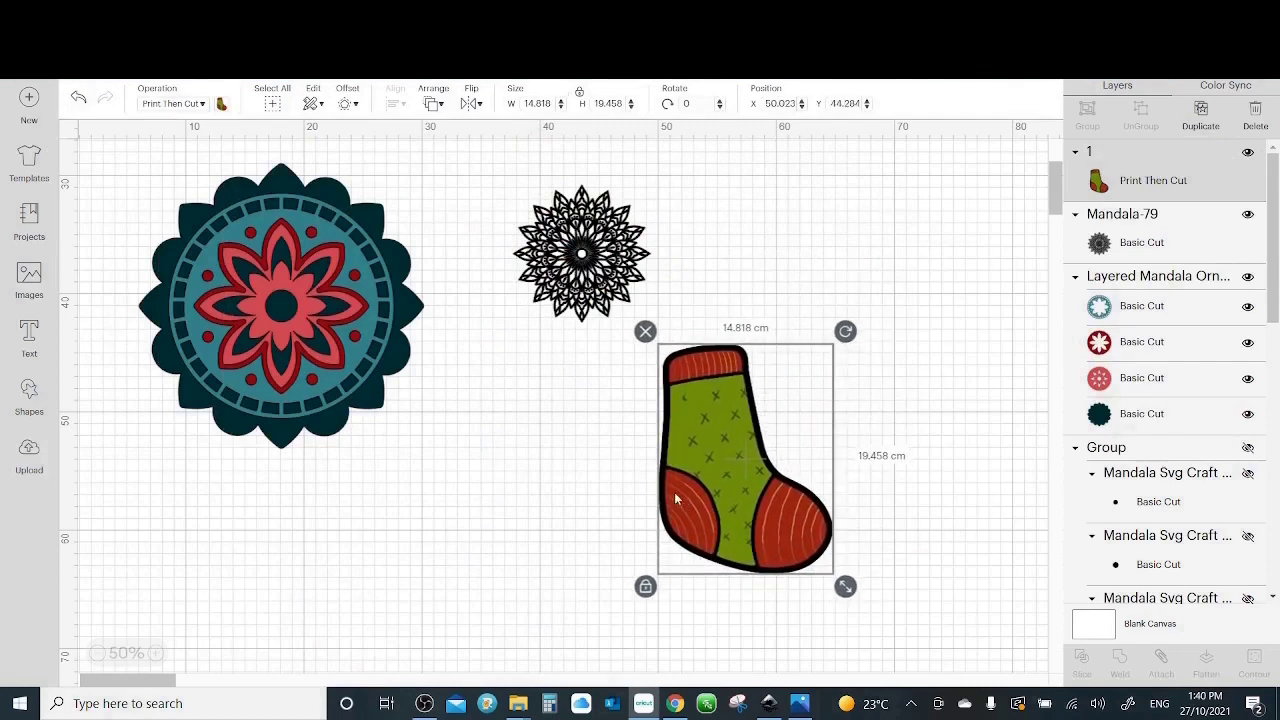
Add a 0.25 cm rounded offset outline around the sock
{"action": "left_click", "coordinate": [349, 104]}
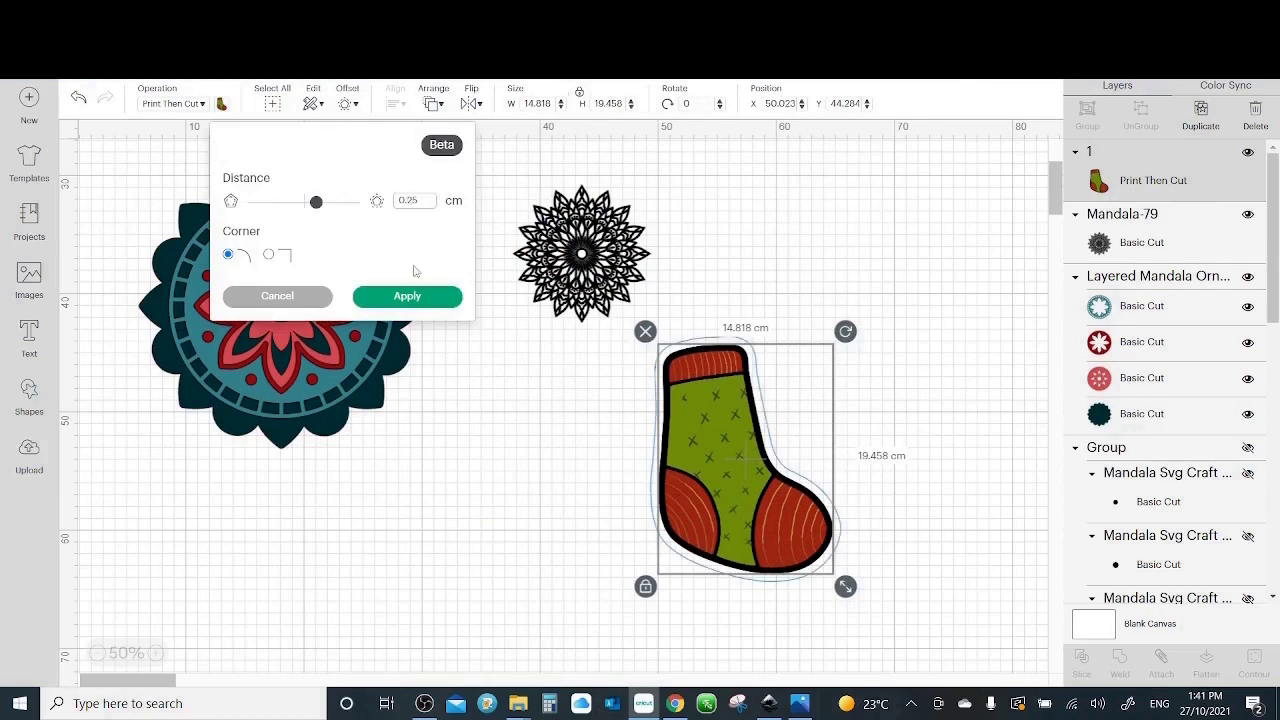
{"action": "left_click", "coordinate": [408, 300]}
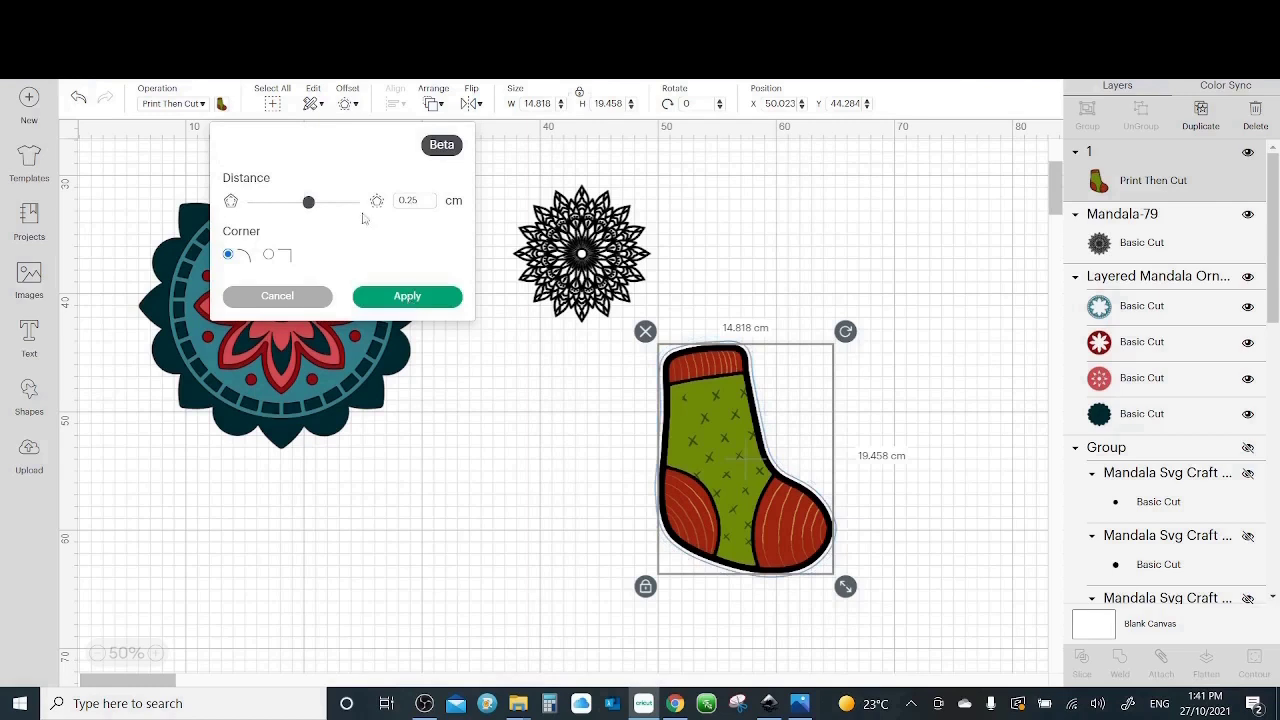
{"action": "left_click", "coordinate": [405, 300]}
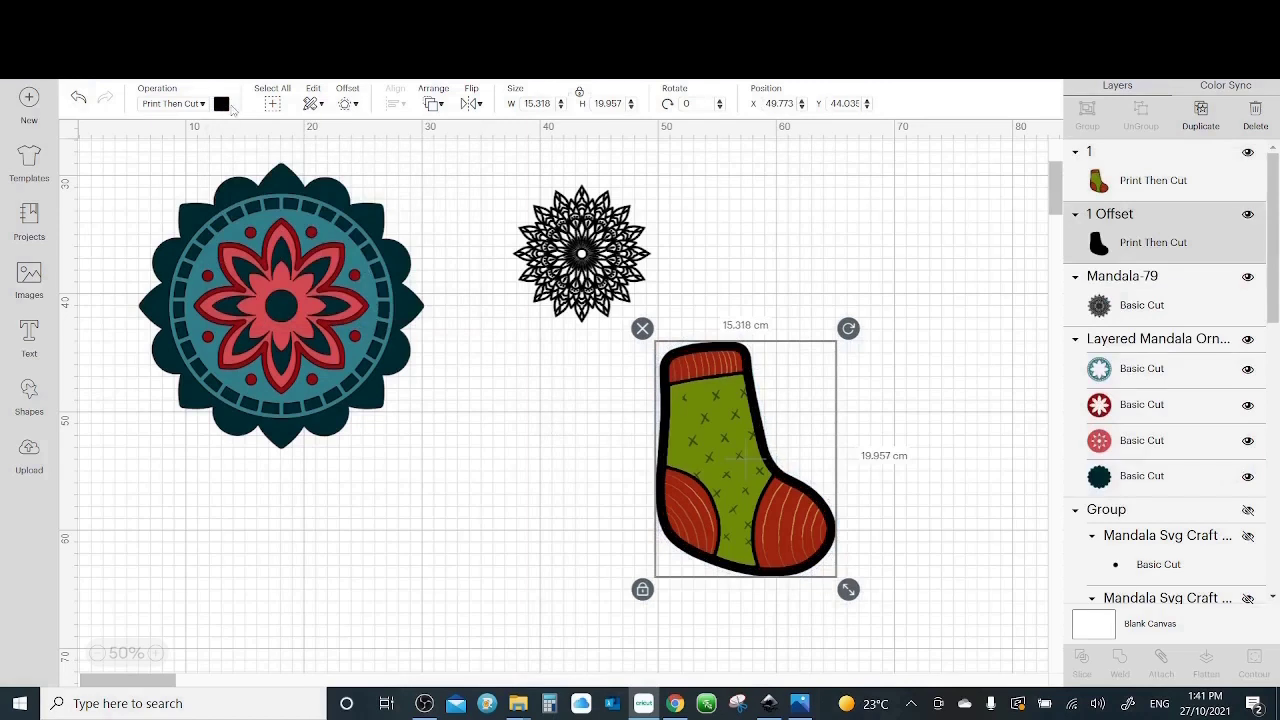
Colour the 1 Offset layer white and set the blank canvas to light blue
{"action": "left_click", "coordinate": [222, 106]}
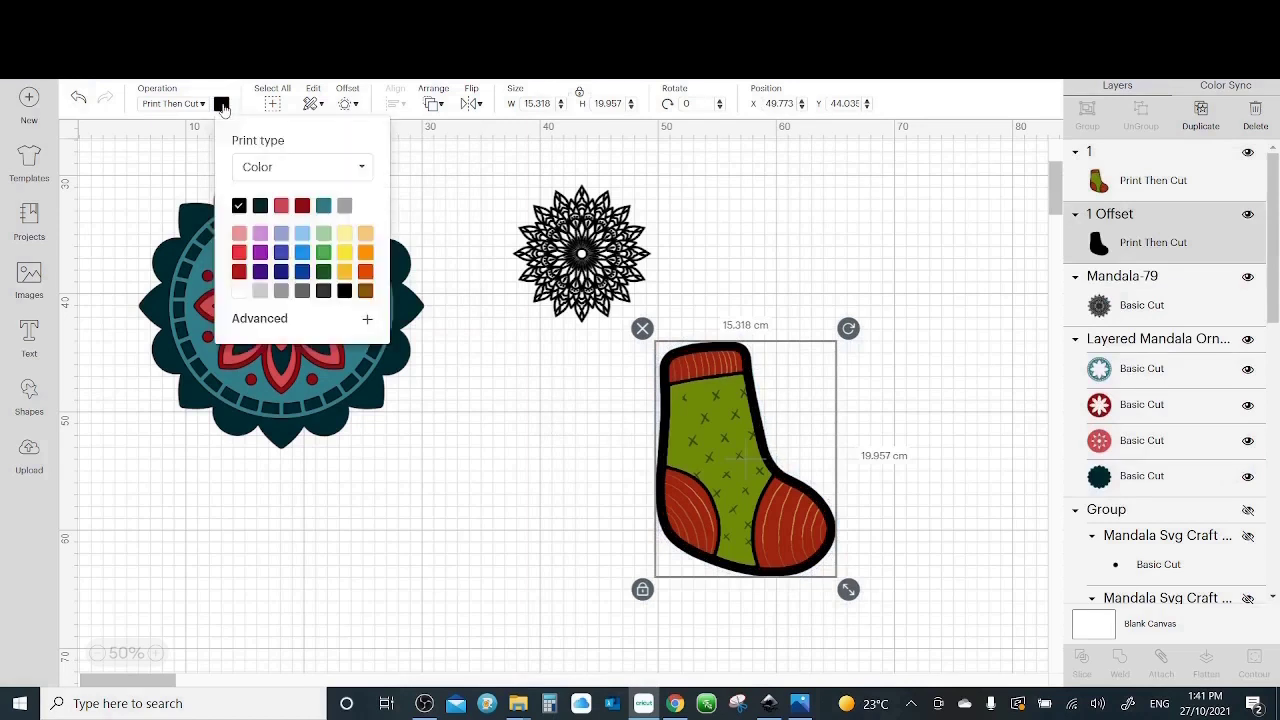
{"action": "left_click", "coordinate": [246, 293]}
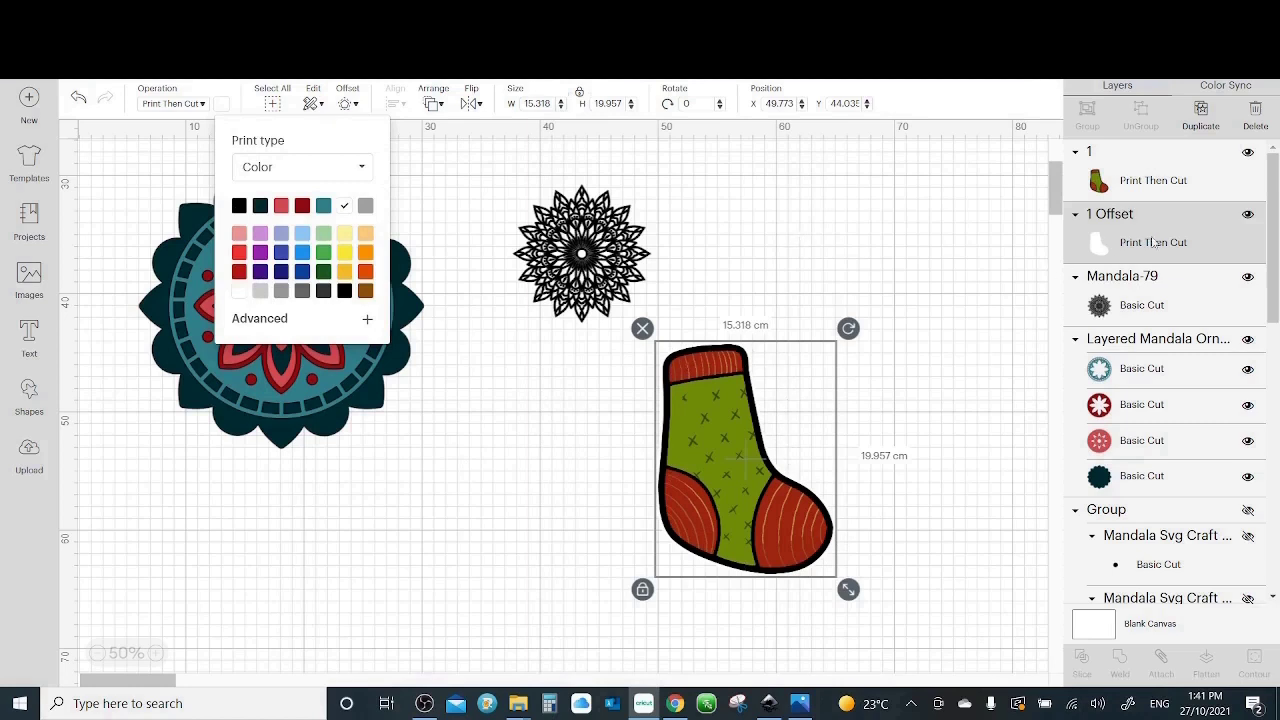
{"action": "left_click", "coordinate": [867, 297]}
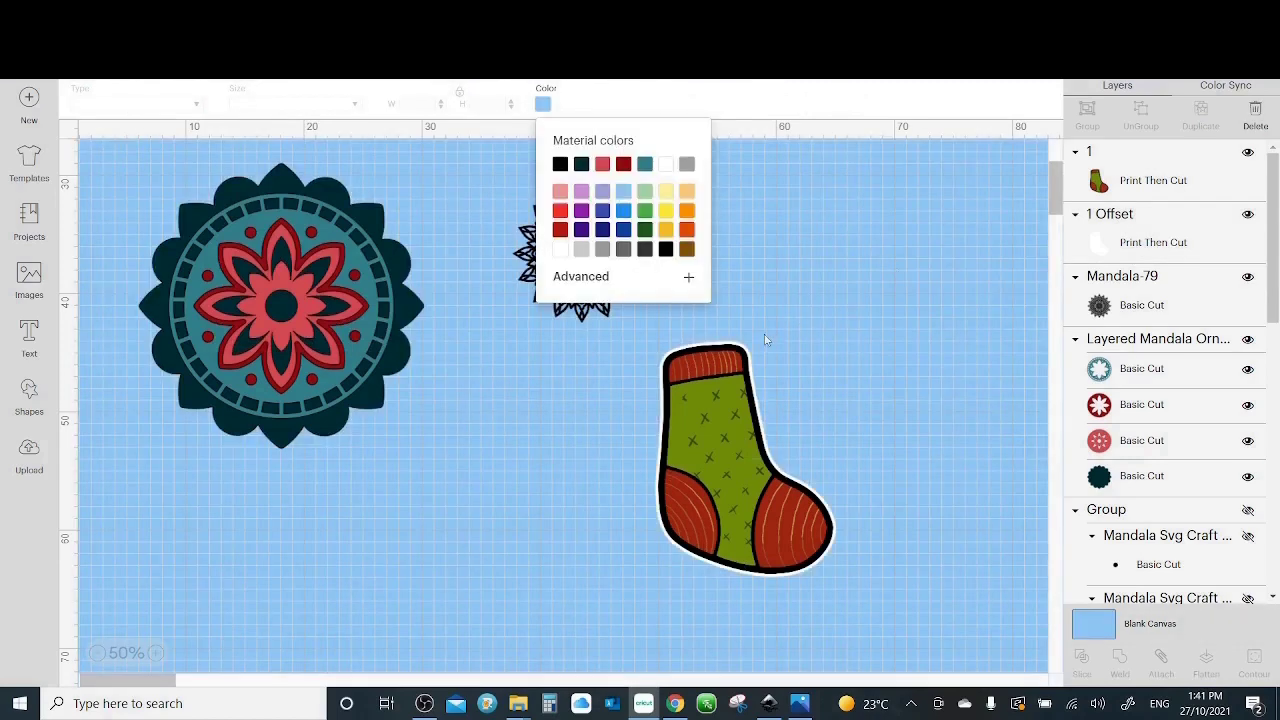
{"action": "left_click", "coordinate": [831, 270]}
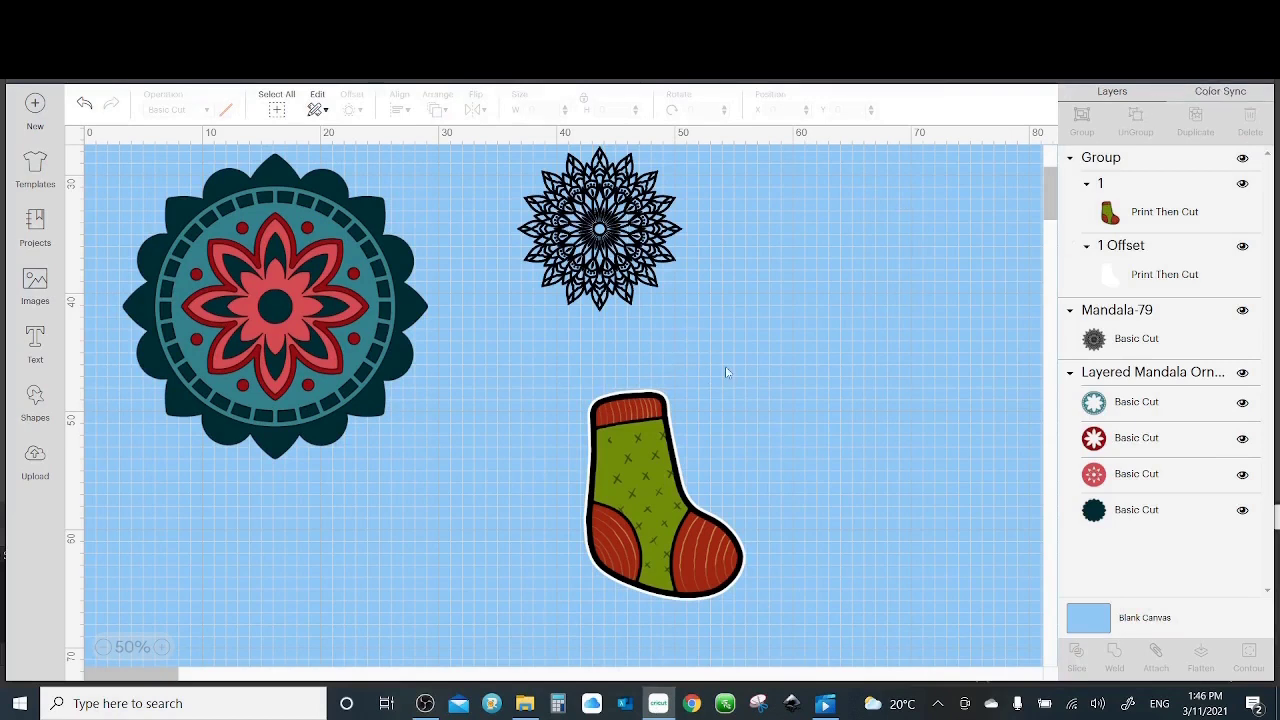
Select the sock with its white offset and flatten them into one layer
{"action": "left_click_drag", "start_coordinate": [726, 366], "coordinate": [572, 652]}
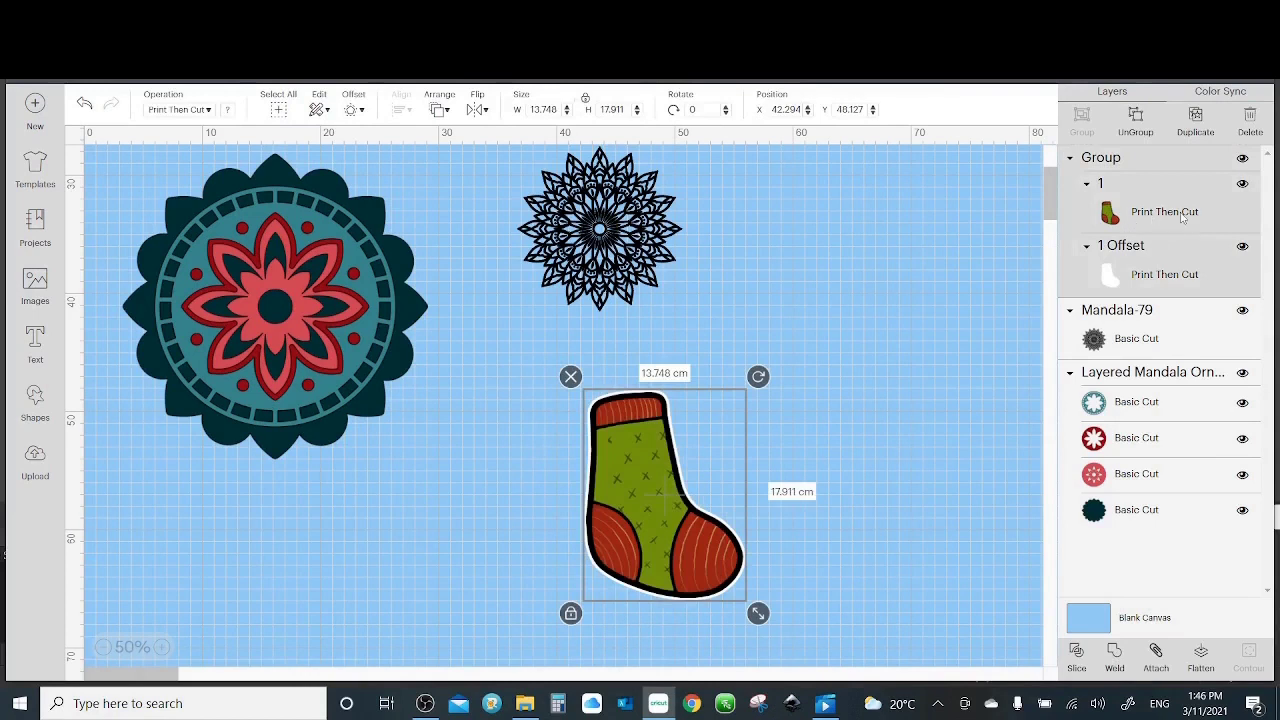
{"action": "left_click", "coordinate": [1206, 660]}
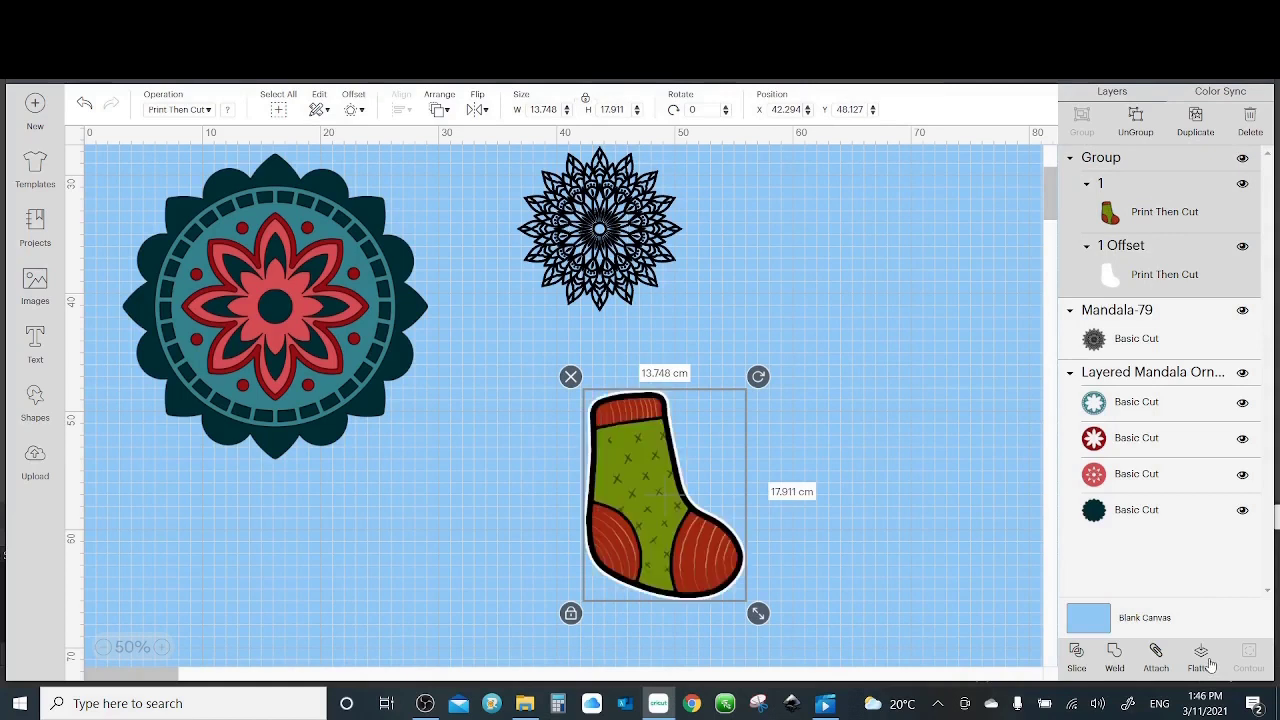